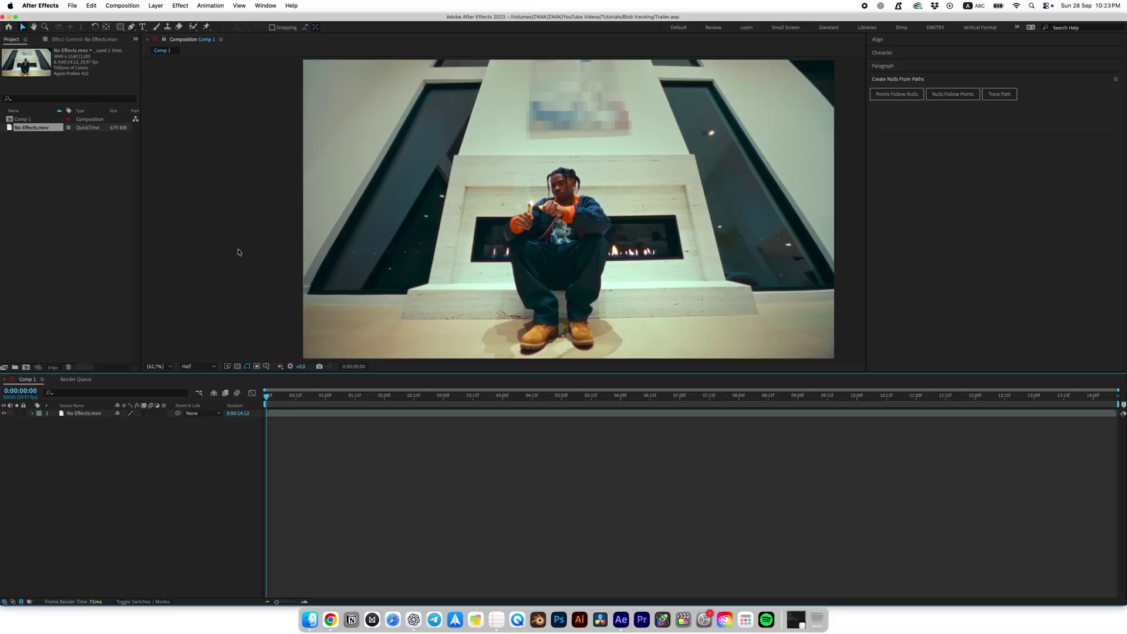
Step: Add a rectangle shape layer that covers the whole composition
key("h")
left_click_drag(344, 212, 342, 210)
key("v")
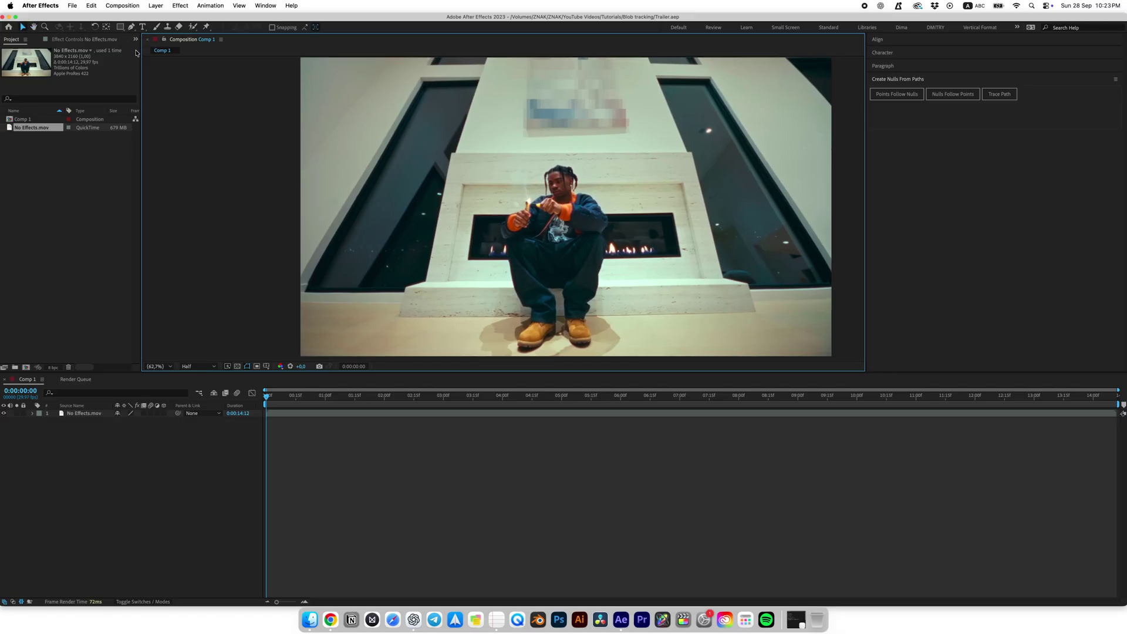
mouse_move(282, 395)
left_mouse_down()
mouse_move(467, 395)
mouse_move(266, 395)
left_mouse_up()
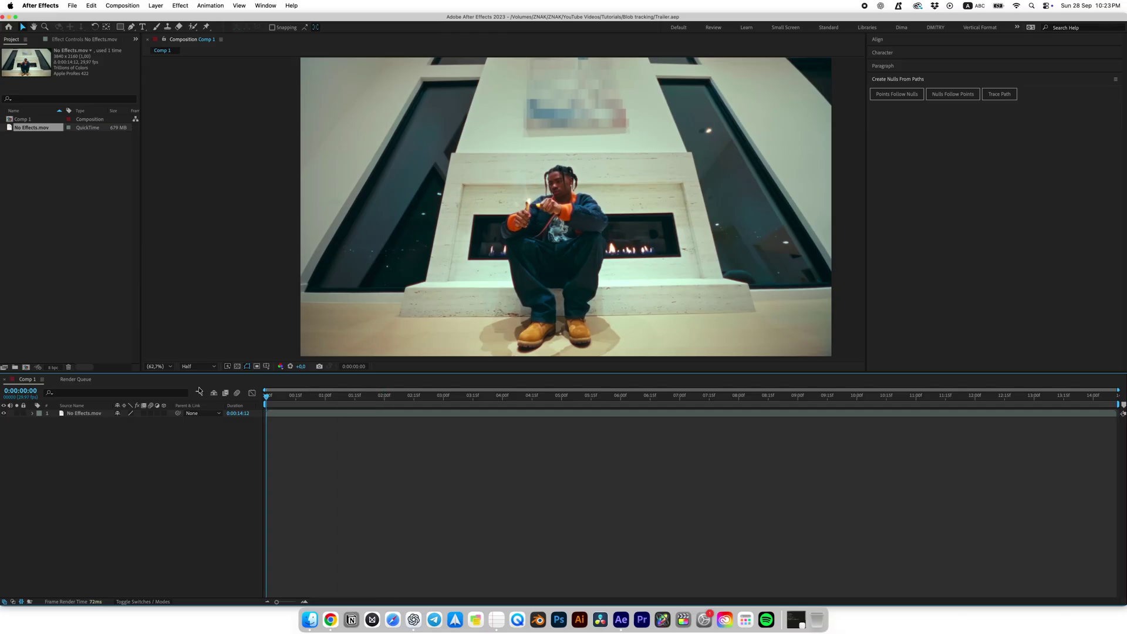
double_click(122, 28)
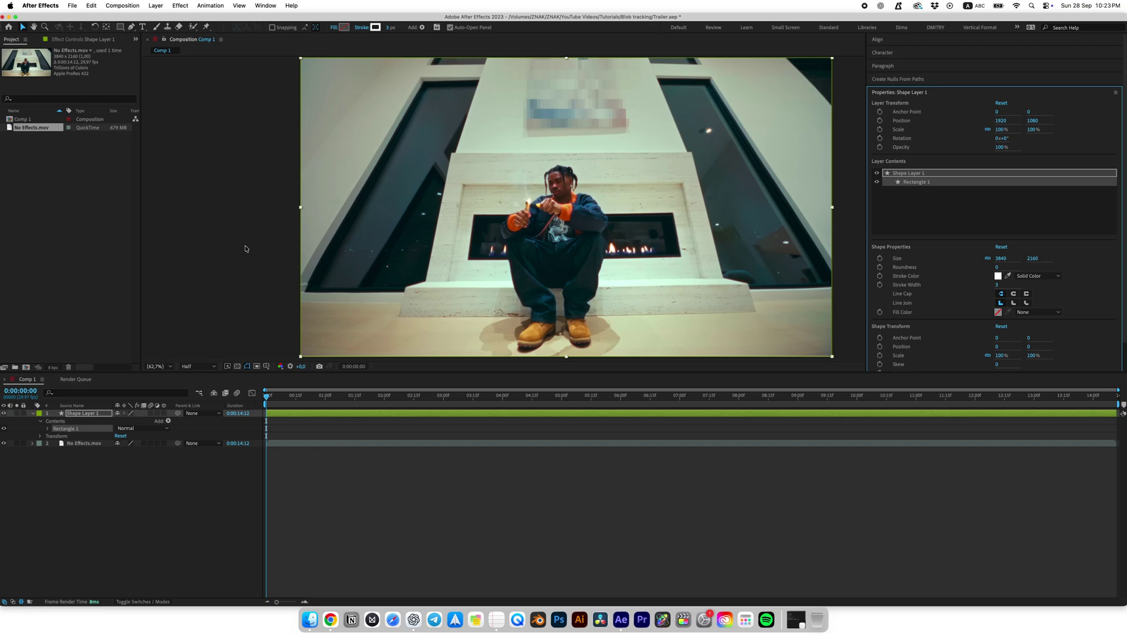
Step: Set the rectangle's stroke width to 3 px and its fill to None
left_click_drag(390, 29, 387, 33)
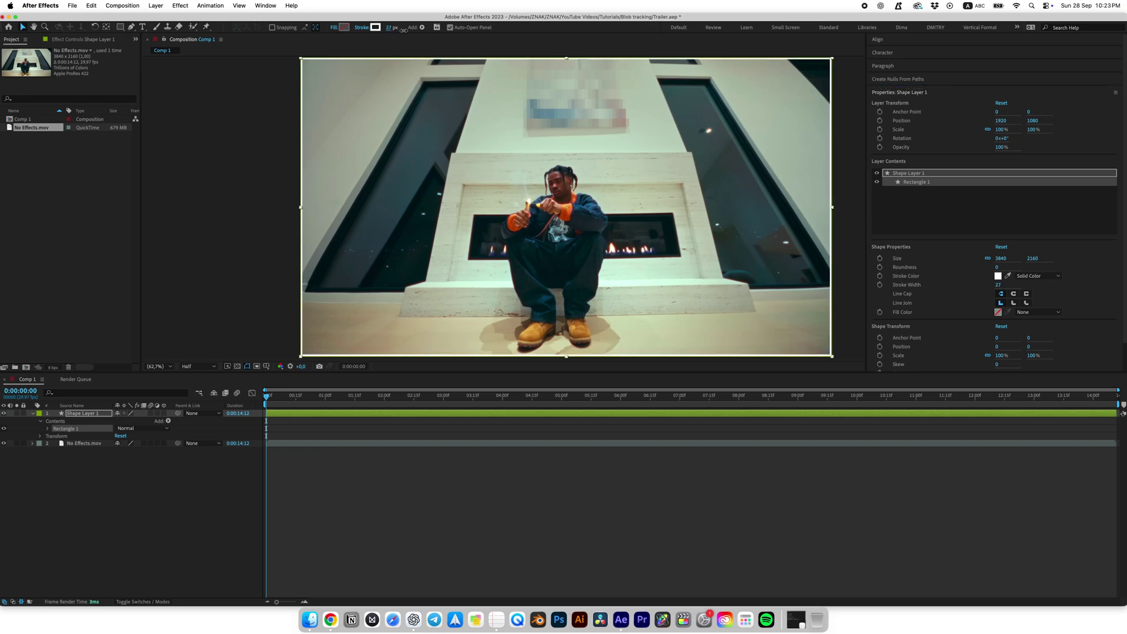
left_click(388, 28)
type("3")
key("Return")
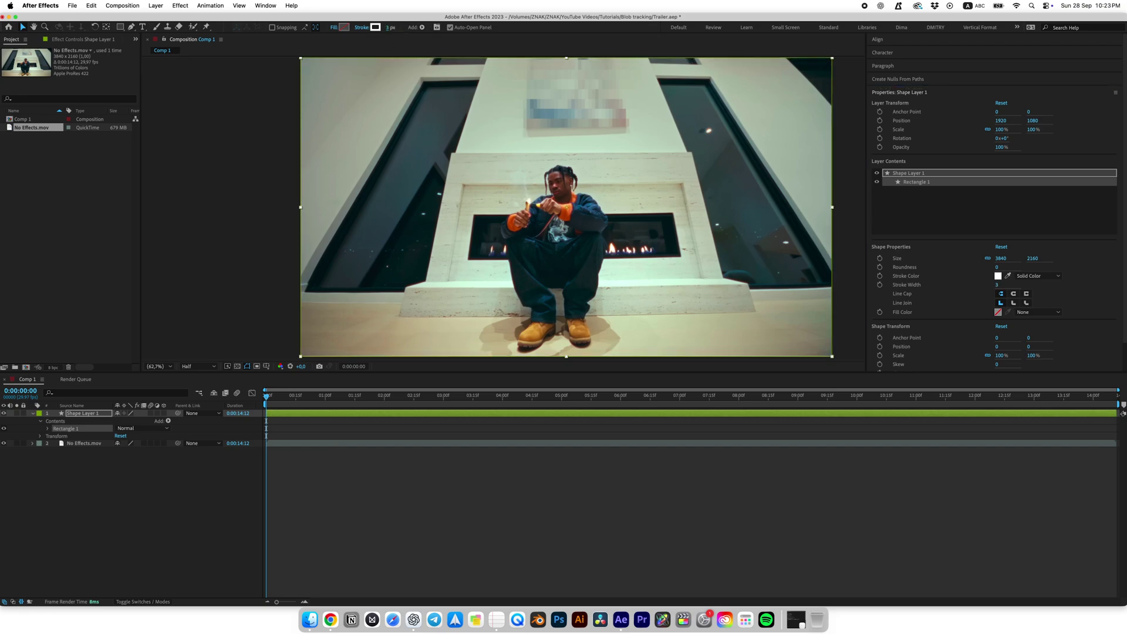
left_click(334, 28)
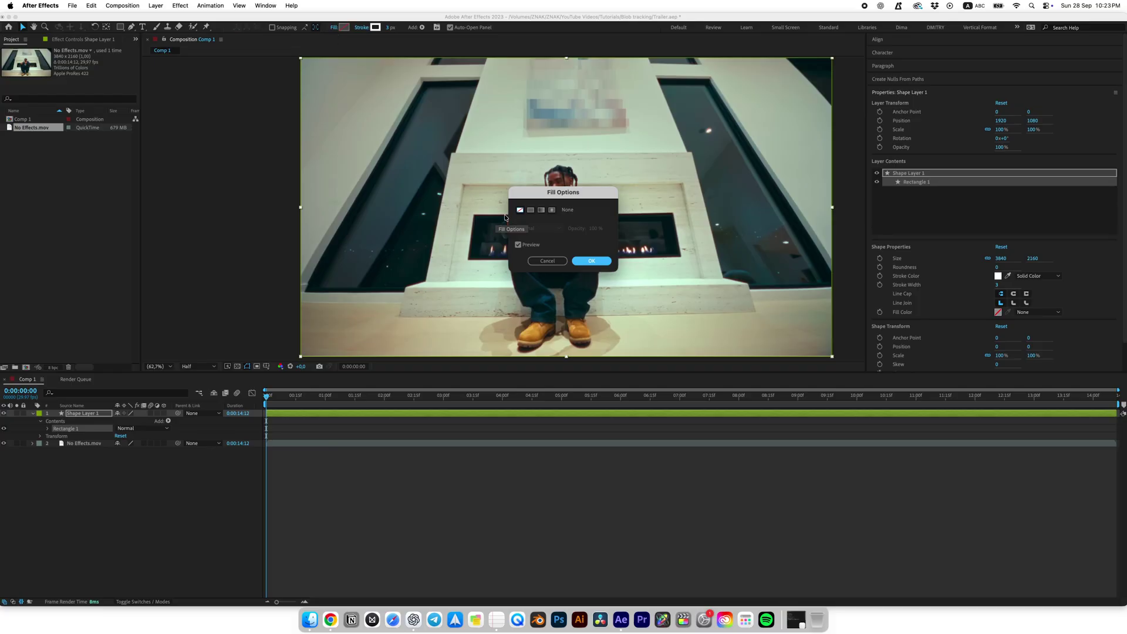
left_click(589, 260)
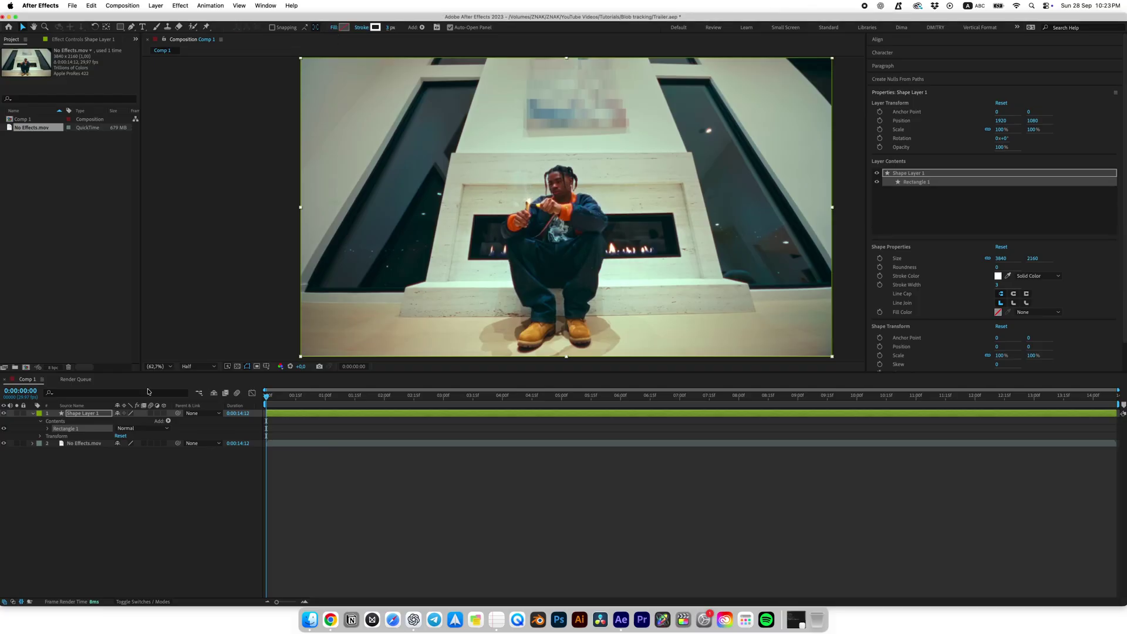
Step: Set the size of the shape layer's rectangle path to 500 by 500
left_click(49, 429)
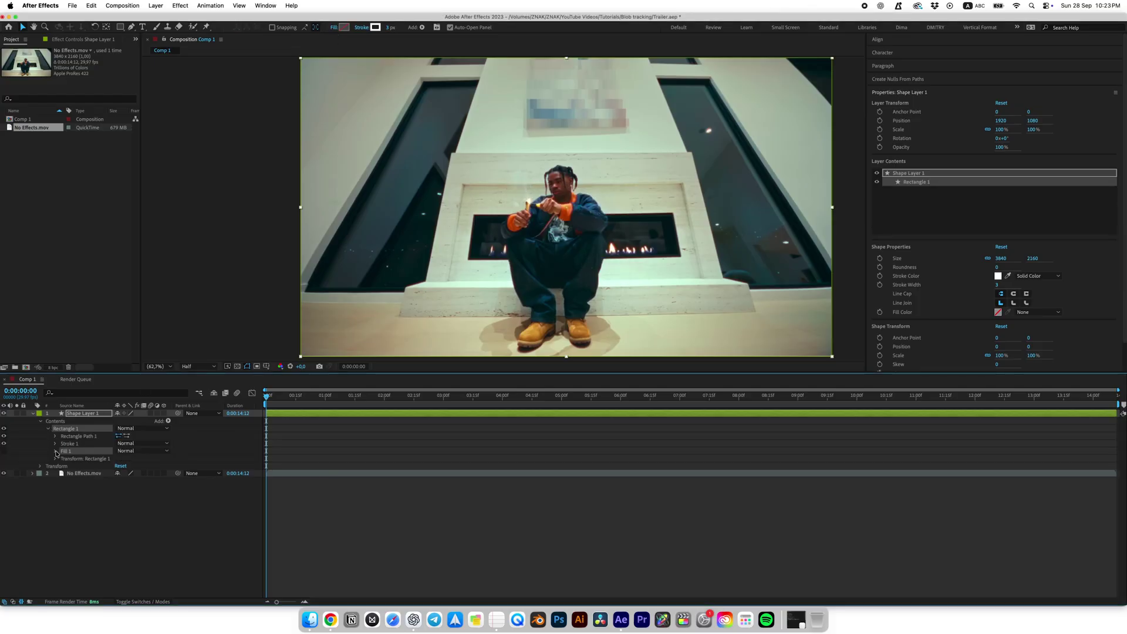
left_click(54, 436)
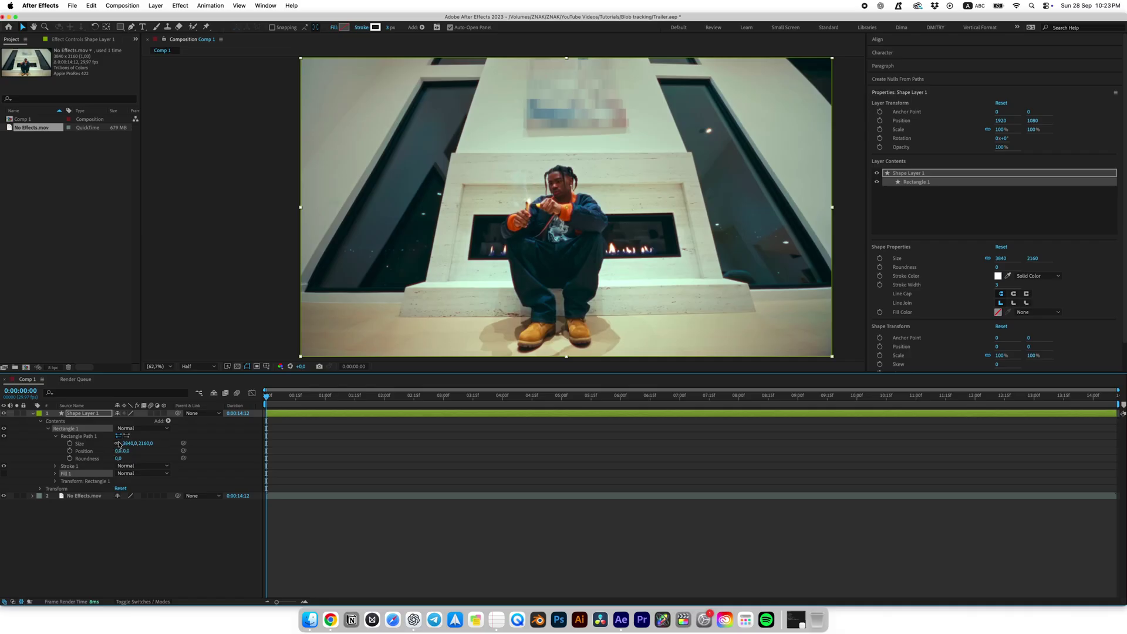
left_click(128, 444)
type("500")
key("Tab")
type("500")
key("Return")
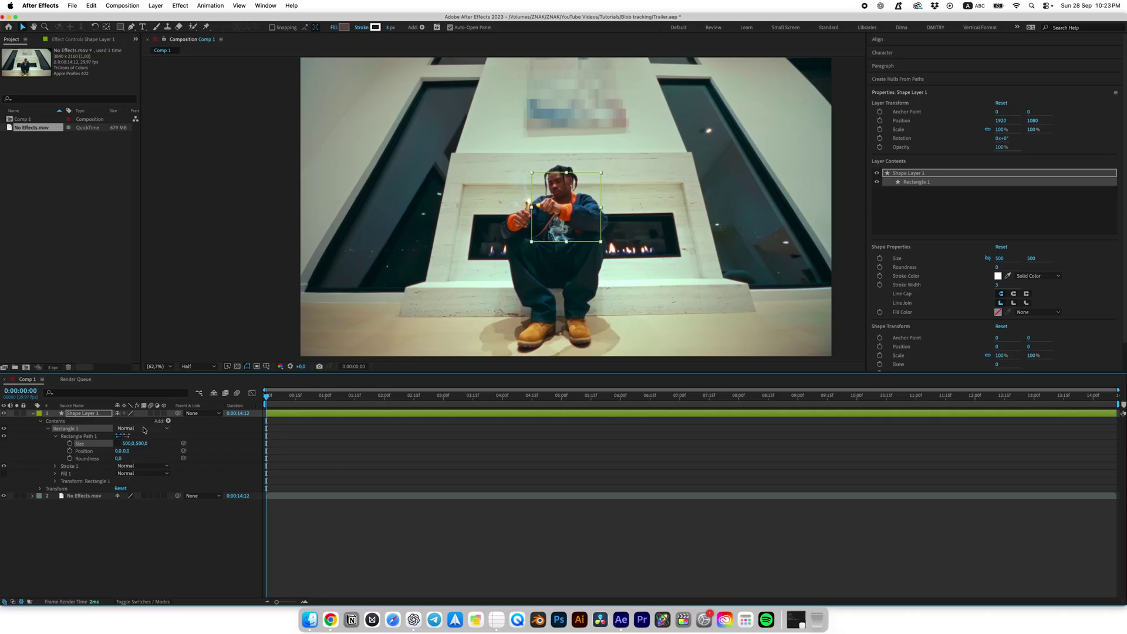
Step: Convert the rectangle path of the shape layer to a Bezier path
left_click(55, 436)
left_click(82, 438)
right_click(87, 438)
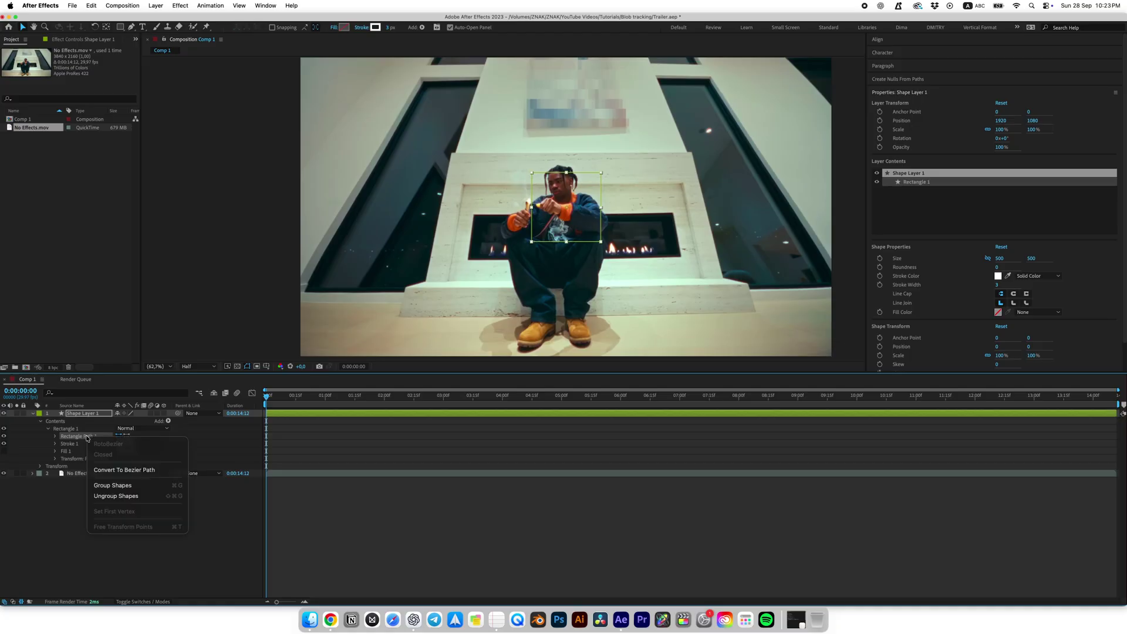
left_click(120, 470)
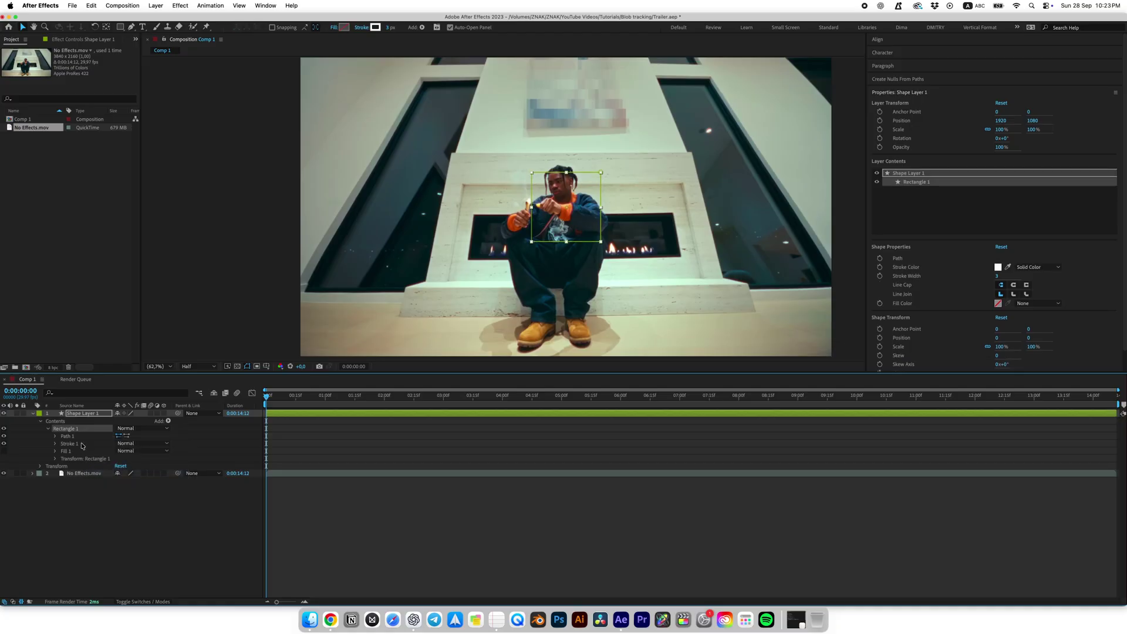
Step: Create corner nulls for the rectangle's path with the Points Follow Nulls option of Create Nulls From Paths, and collapse the shape layer
left_click(266, 6)
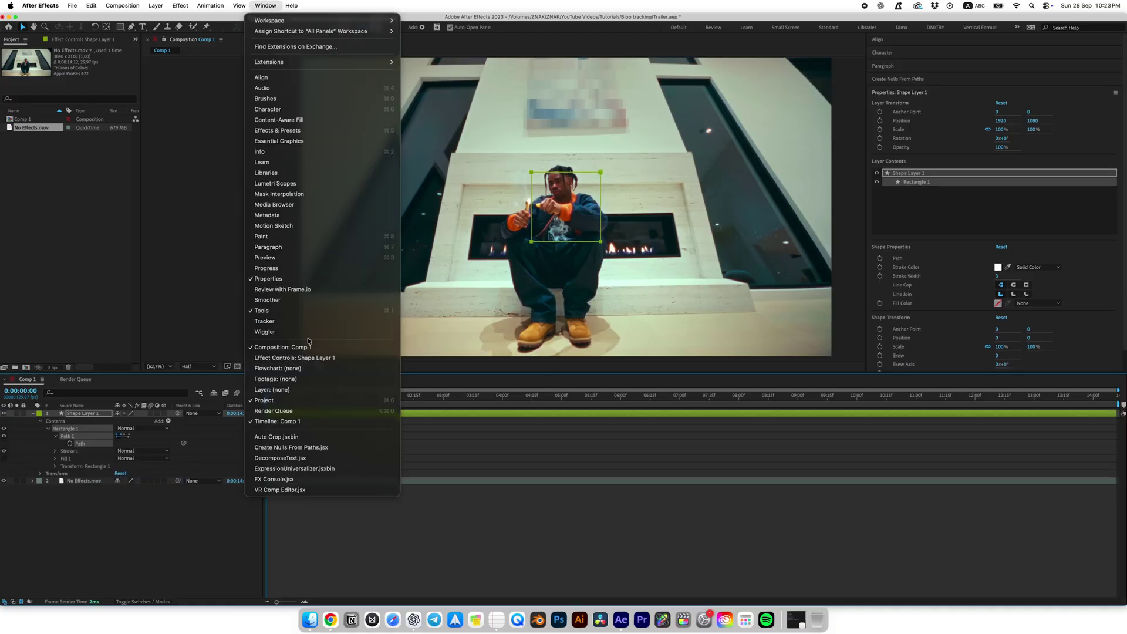
left_click(303, 449)
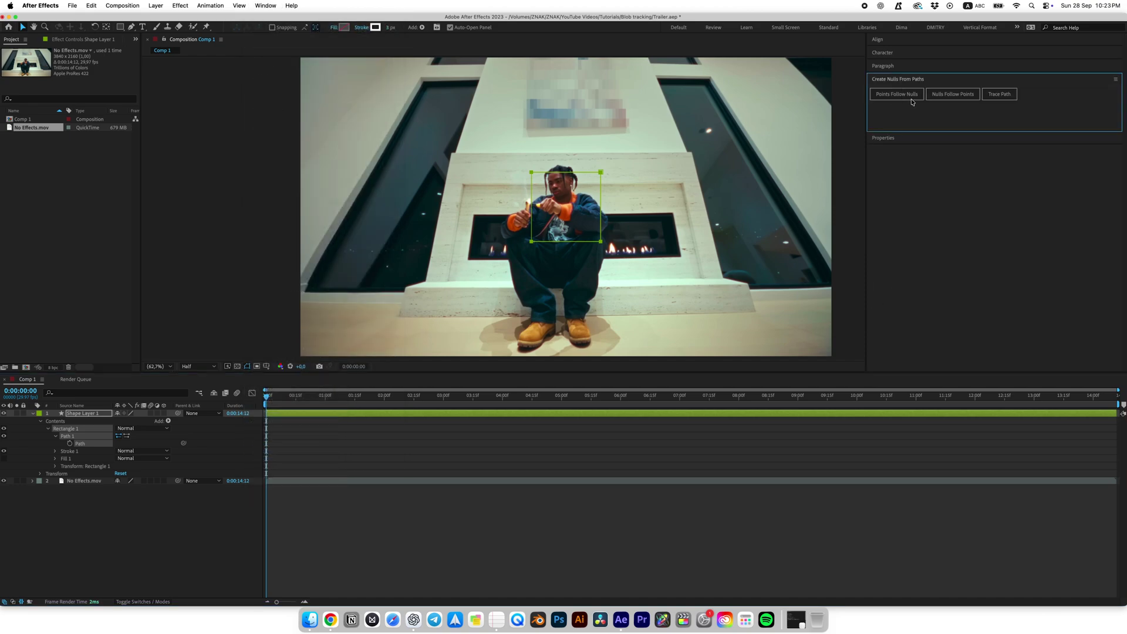
left_click(89, 446)
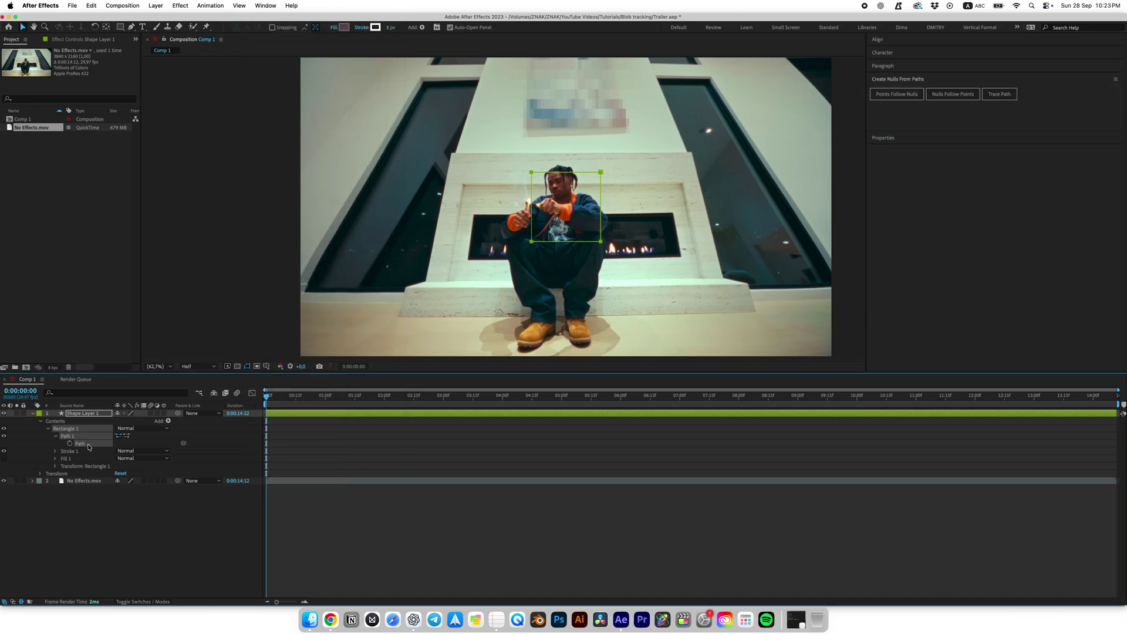
left_click(896, 95)
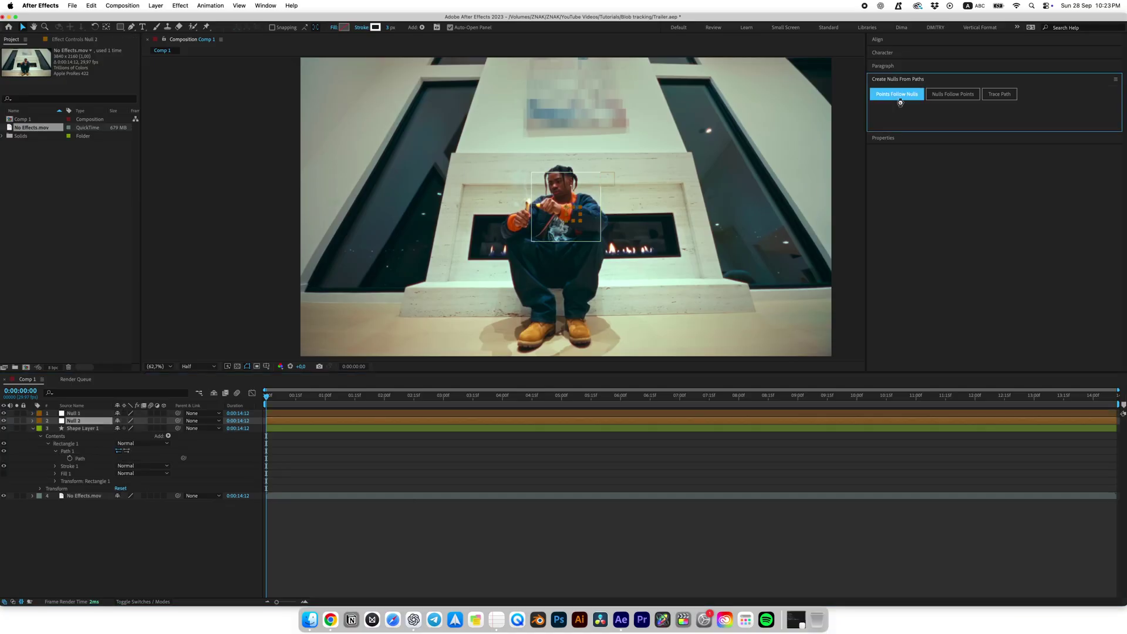
left_click(352, 470)
left_click(91, 444)
key("e")
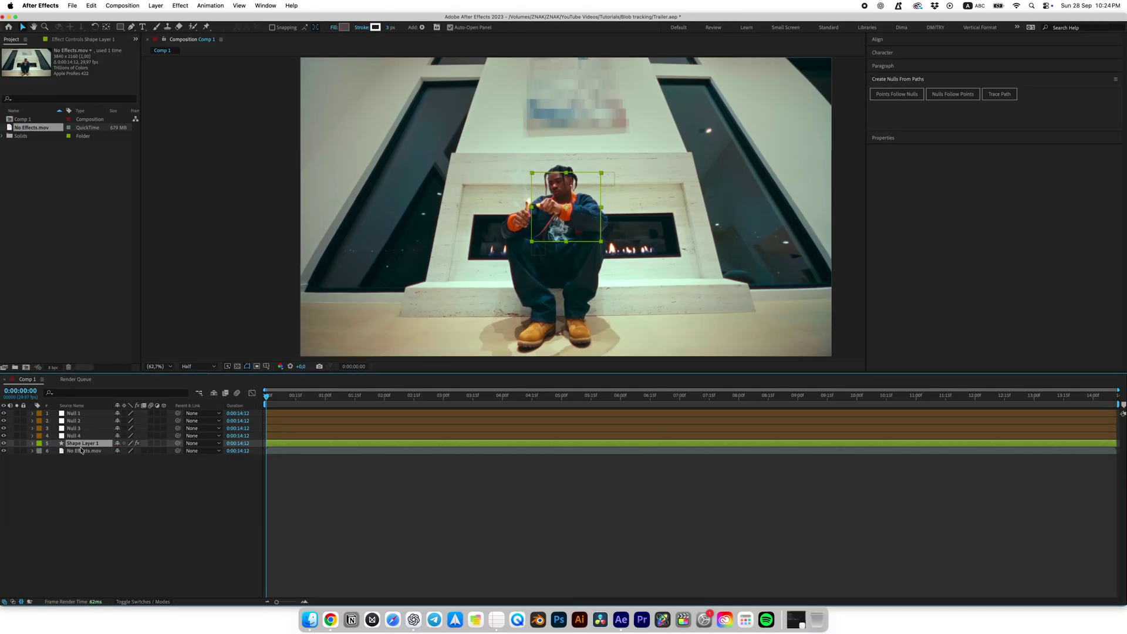
key("e")
key("e")
key("e")
key("e")
Step: Try pulling the rectangle's two upper corner nulls outward to distort the shape
left_click_drag(285, 397, 372, 398)
left_click(399, 495)
left_click_drag(541, 178, 411, 172)
left_click_drag(604, 182, 674, 113)
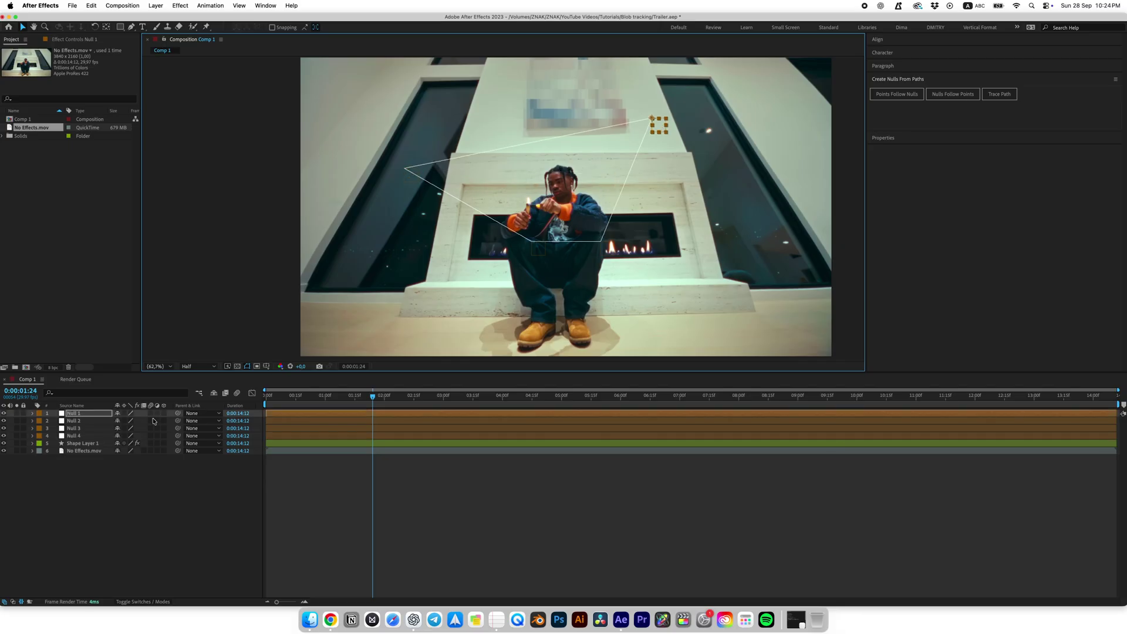
Step: Set the stroke width of the rectangle shape layer to 10 px
left_click(87, 444)
left_click(391, 27)
type("10")
key("Return")
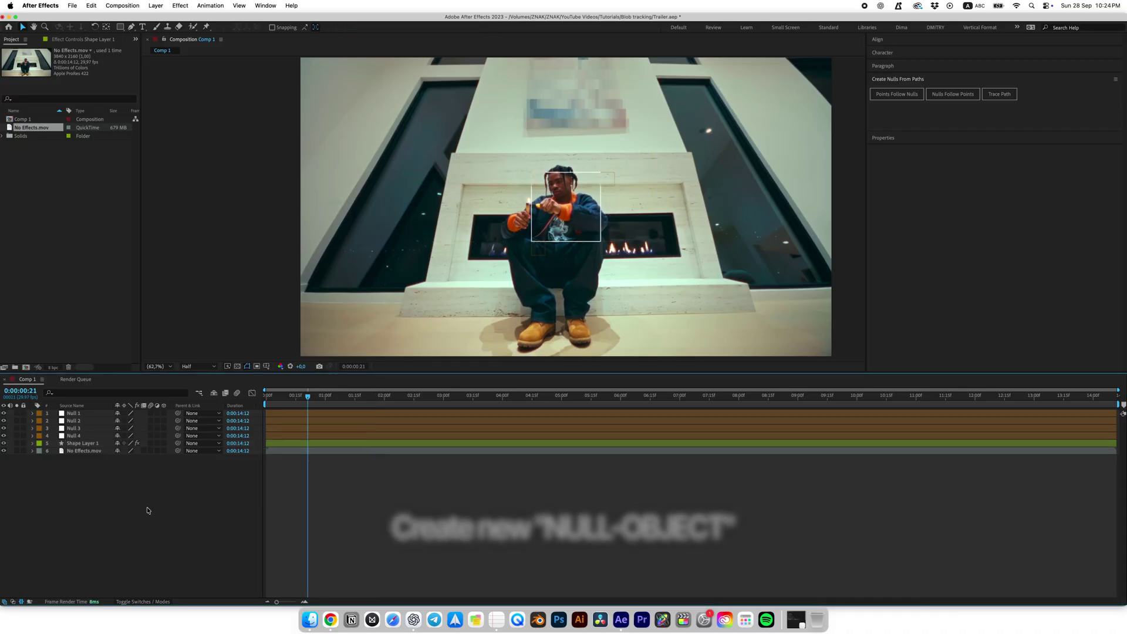
Step: Add a new null object and parent the four corner nulls to it
right_click(150, 476)
mouse_move(175, 483)
left_click(291, 539)
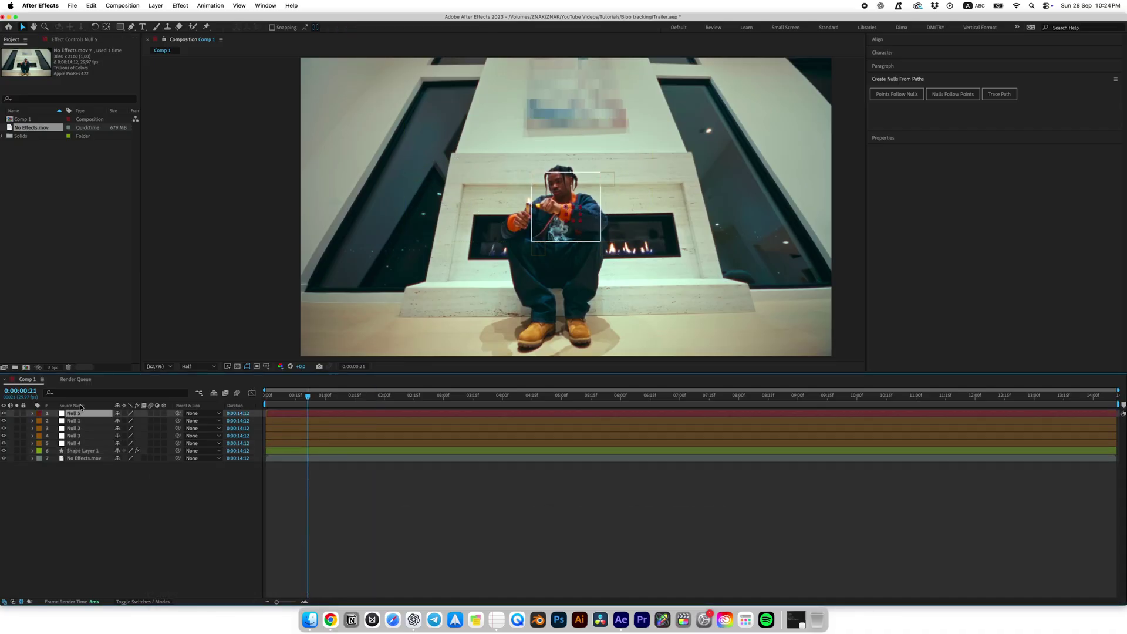
left_click(74, 422)
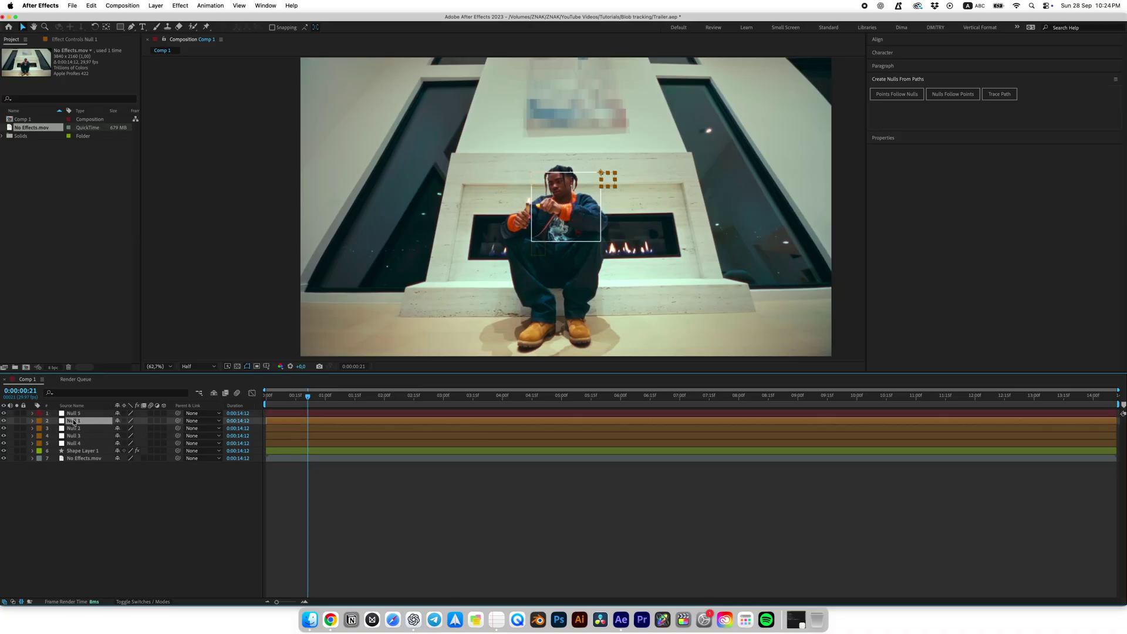
left_click(80, 445, "shift")
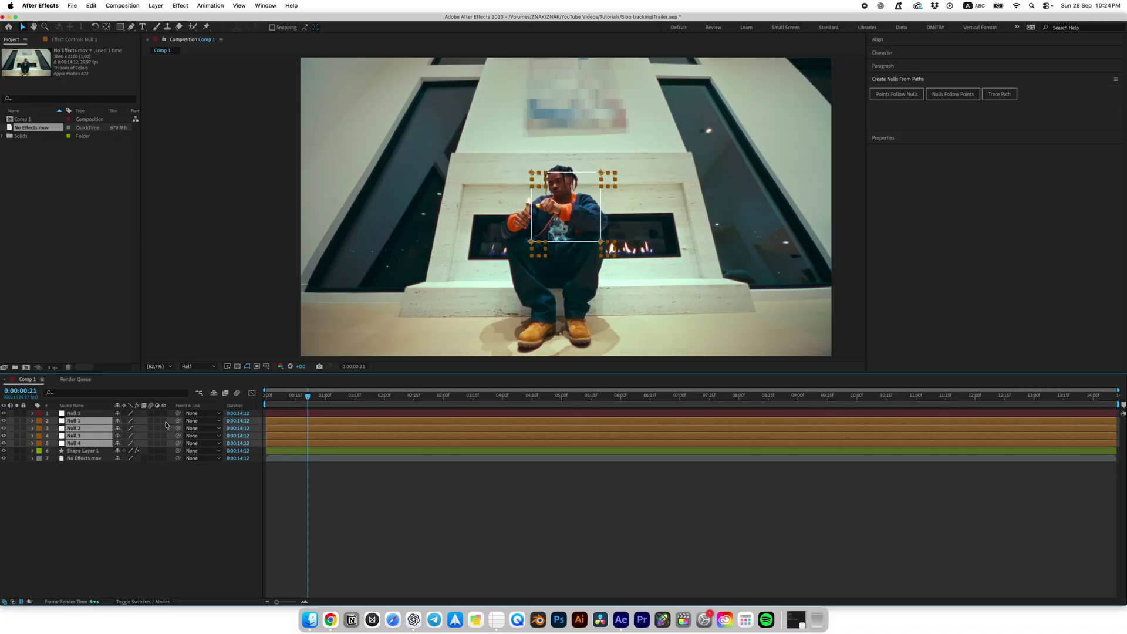
left_click_drag(177, 428, 78, 414)
left_click(83, 415)
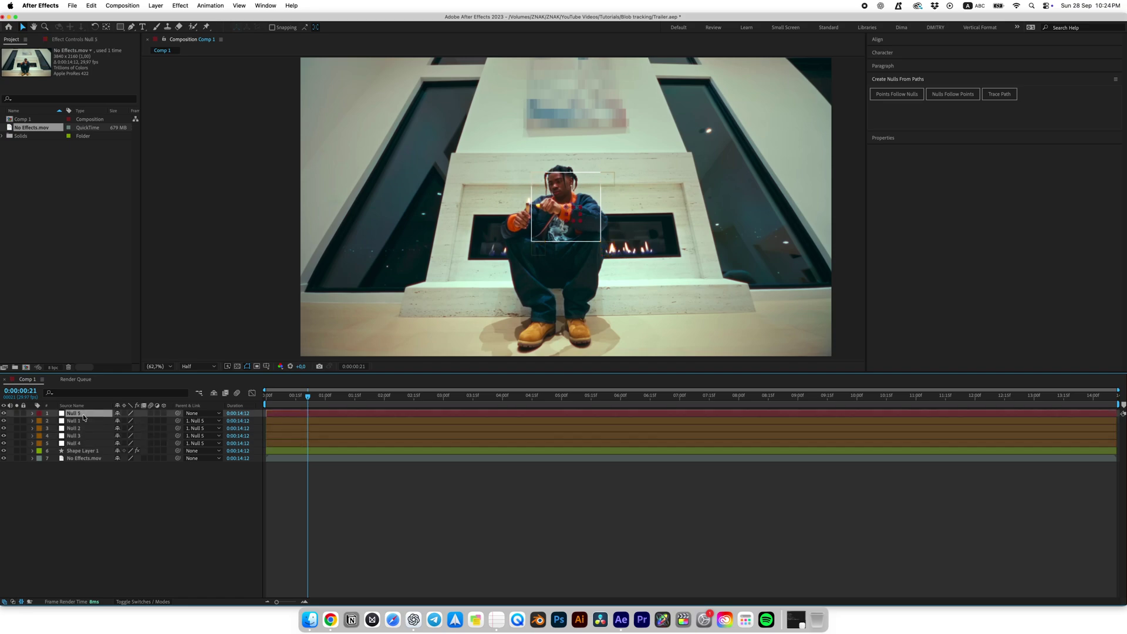
Step: Rename the shape layer "01 SHAPE" and the parent null "01 MAIN"
left_click(82, 451)
key("Return")
type("01 SHAPE")
key("Return")
left_click(78, 414)
key("Return")
type("01 MAIN")
key("Return")
Step: Try shifting the Position values of 01 MAIN and the first corner null, and undo the changes
key("p")
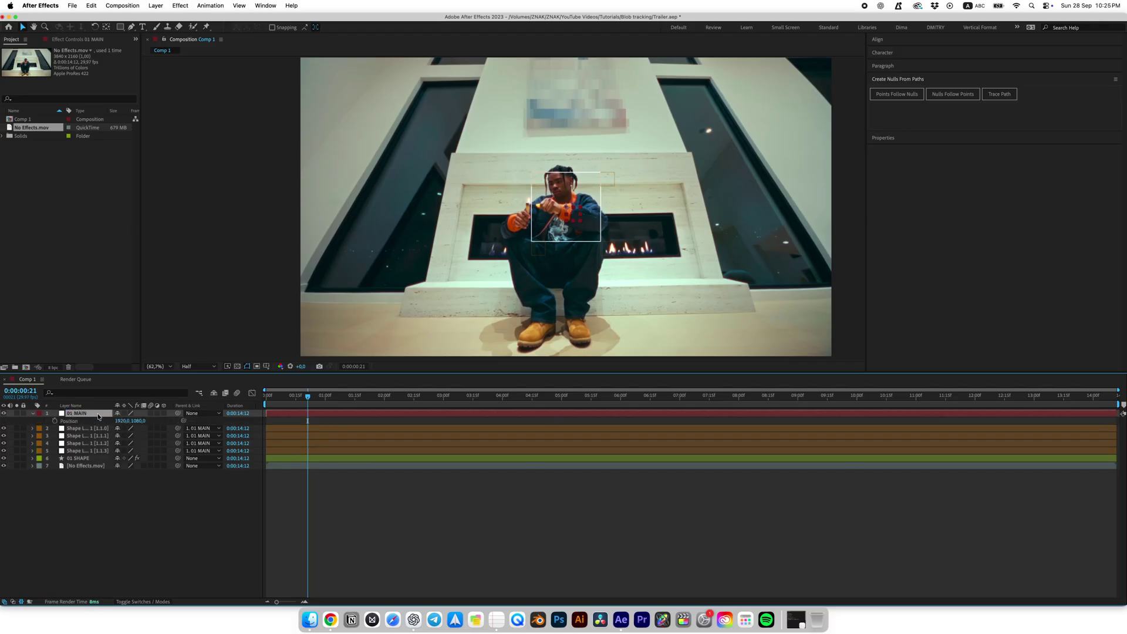
left_click_drag(115, 421, 81, 451)
key("super+z")
left_click(32, 428)
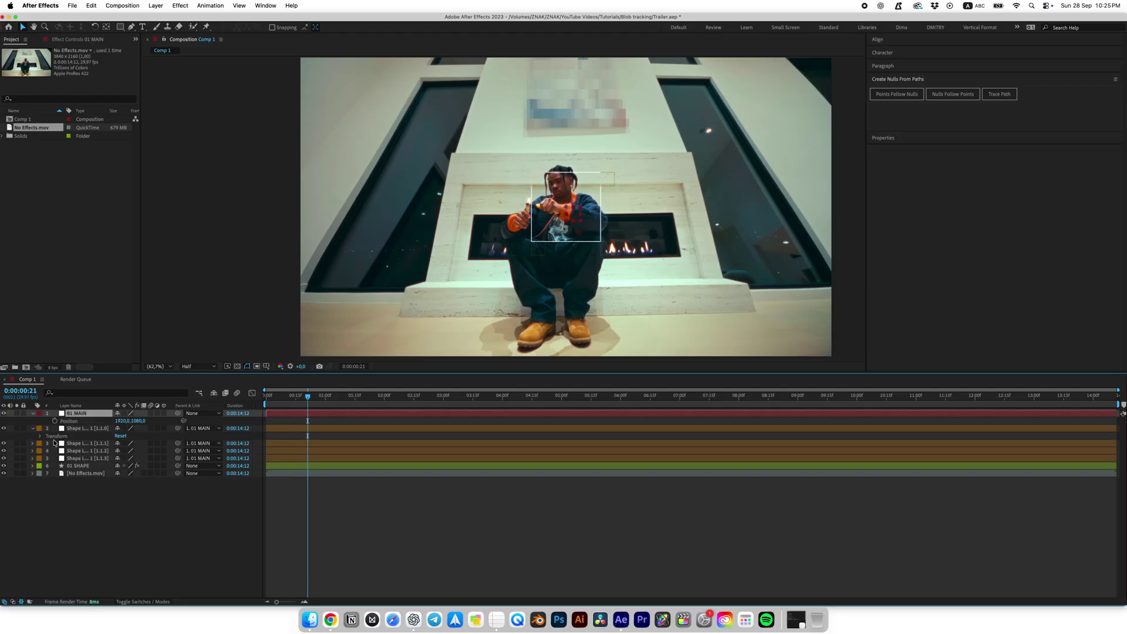
left_click(75, 429)
key("p")
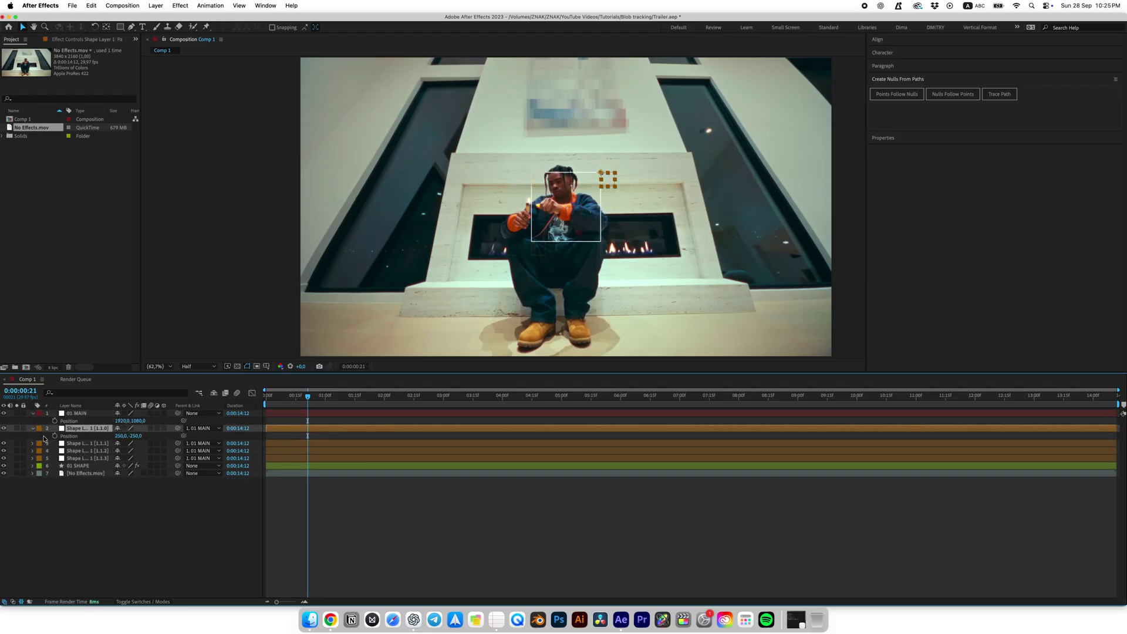
left_click_drag(120, 436, 135, 435)
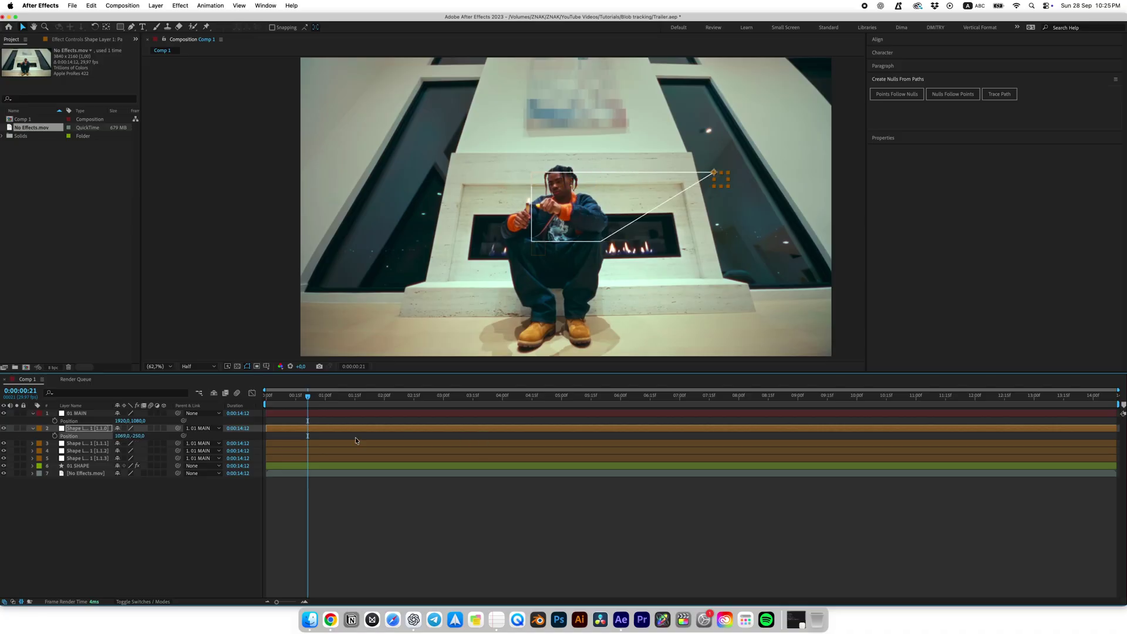
left_click_drag(139, 421, 354, 421)
key("ctrl+z")
key("ctrl+z")
Step: Save the project and return the playhead to the start with the layers' Position properties collapsed
key("ctrl+s")
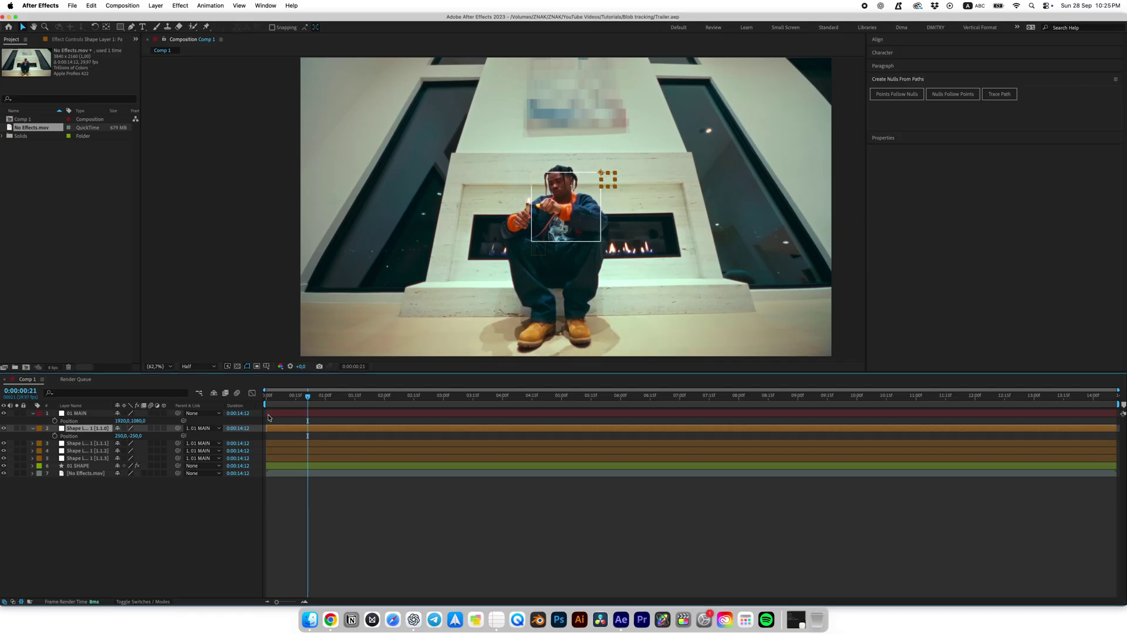
key("p")
left_click(77, 414)
key("p")
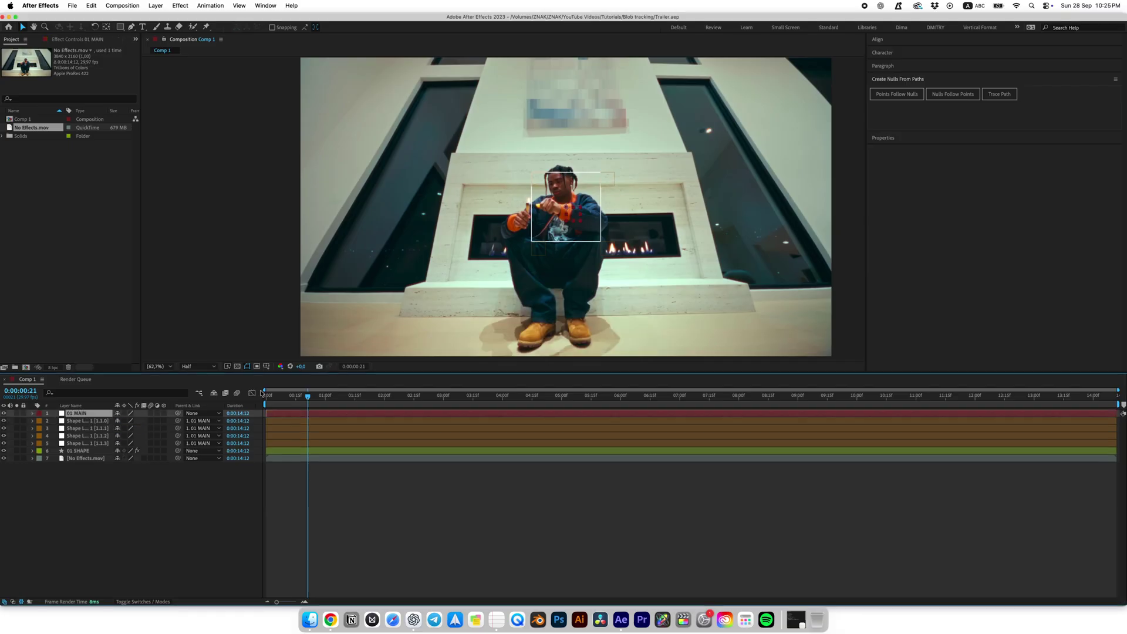
left_click_drag(307, 401, 361, 399)
key("Home")
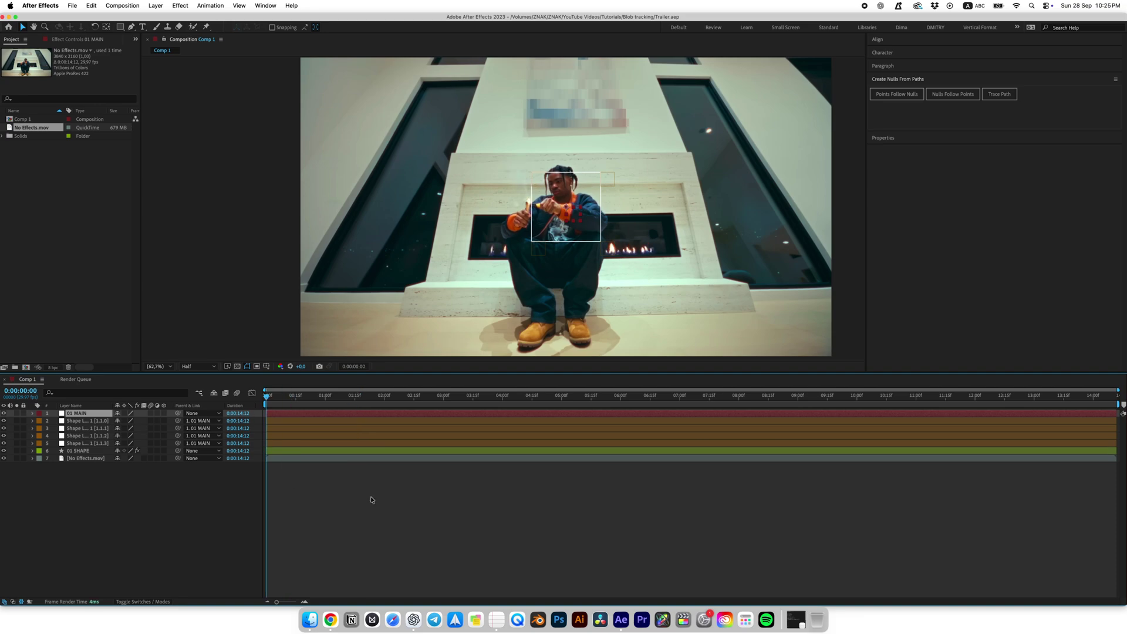
Step: Copy the random position expression with step = 2 from the TextEdit note and apply it to the Position of 01 MAIN
left_click(796, 620)
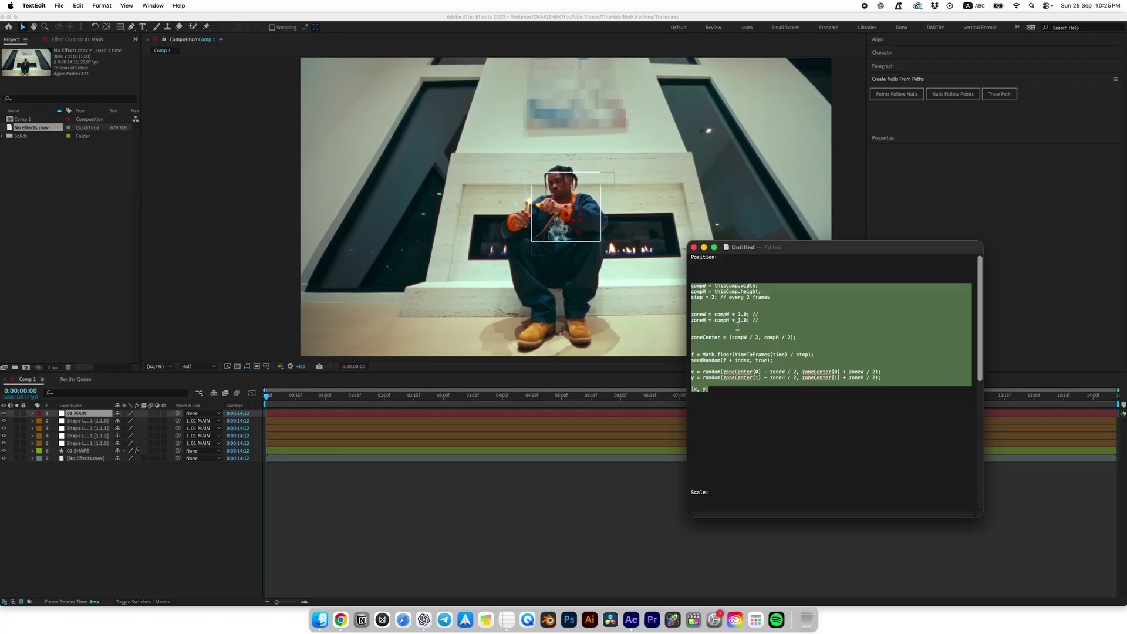
left_click(166, 482)
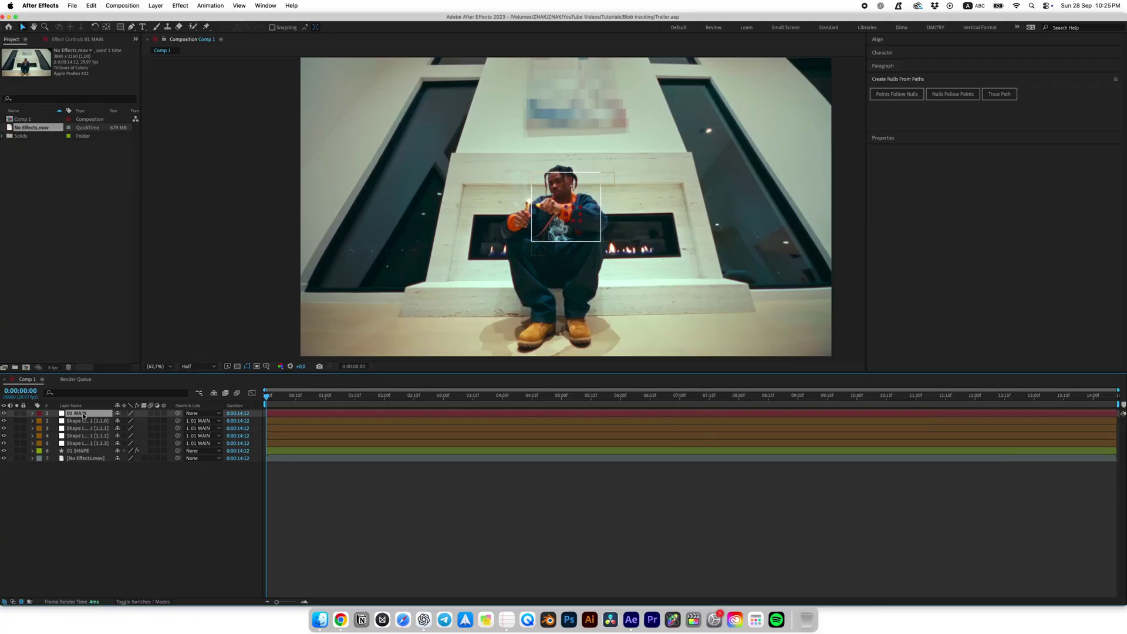
key("p")
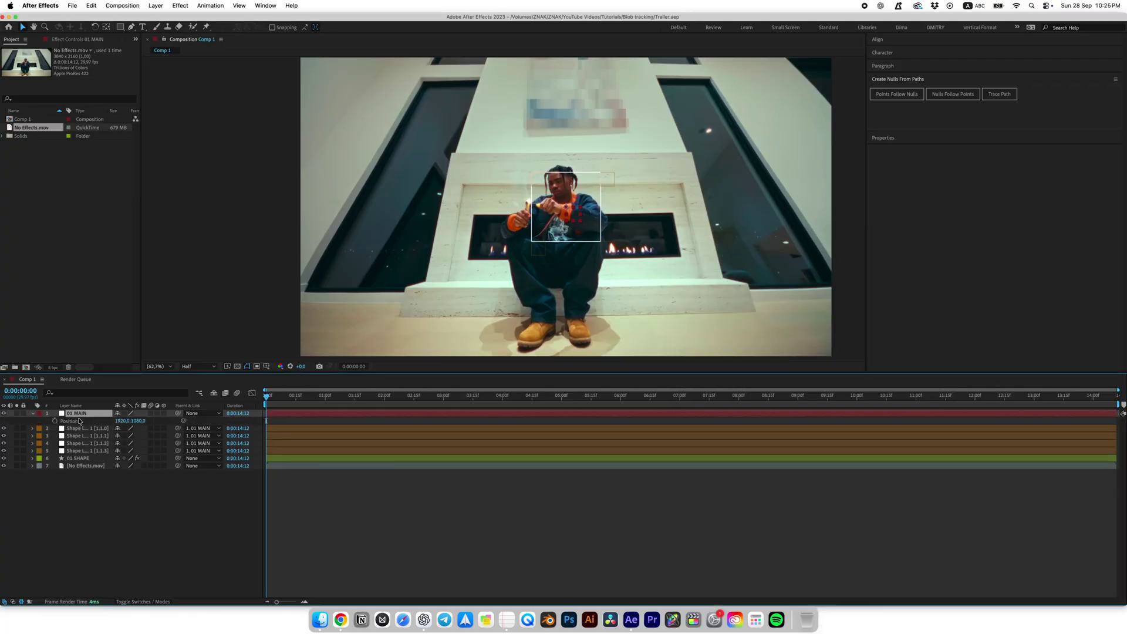
left_click(55, 421, "alt")
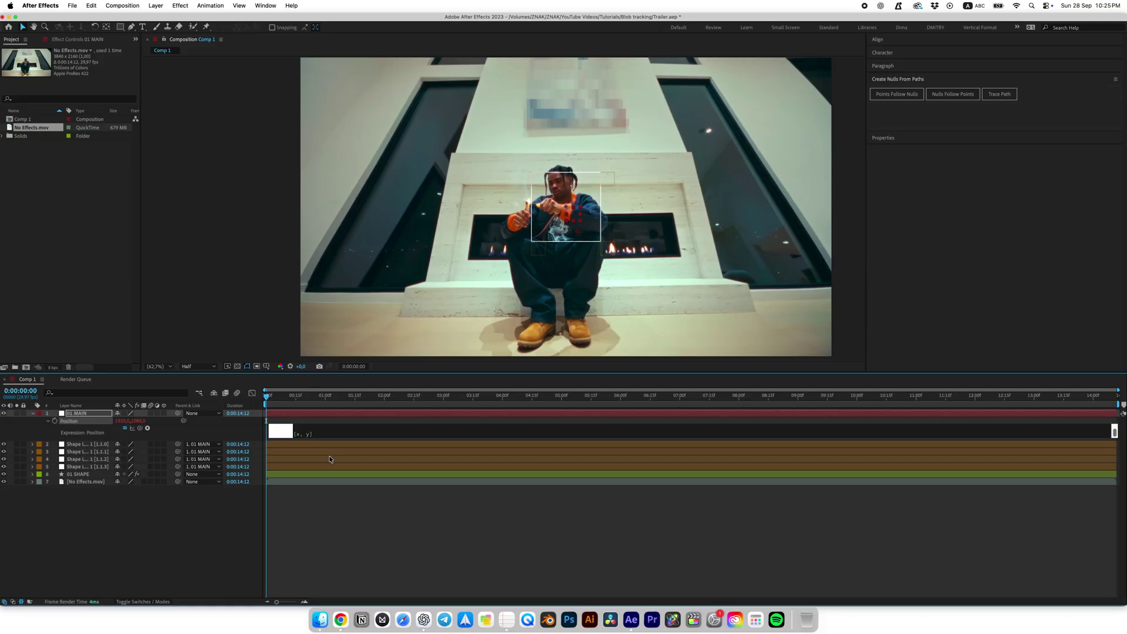
key("super+v")
left_click(333, 507)
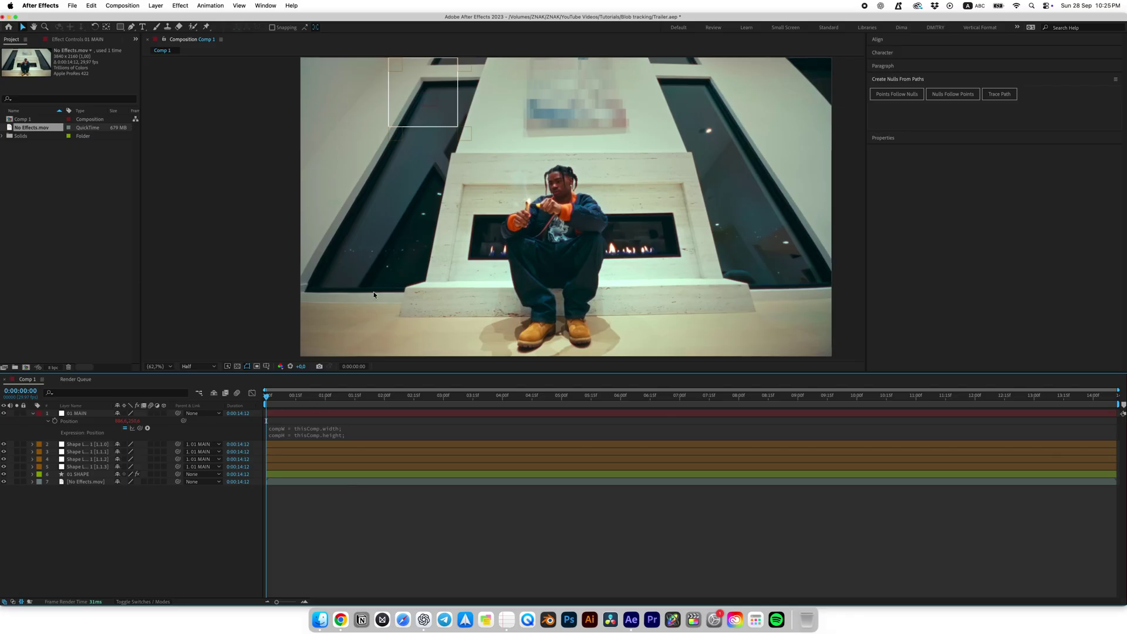
Step: Preview the random motion and try step = 5 in the Position expression of 01 MAIN
key("space")
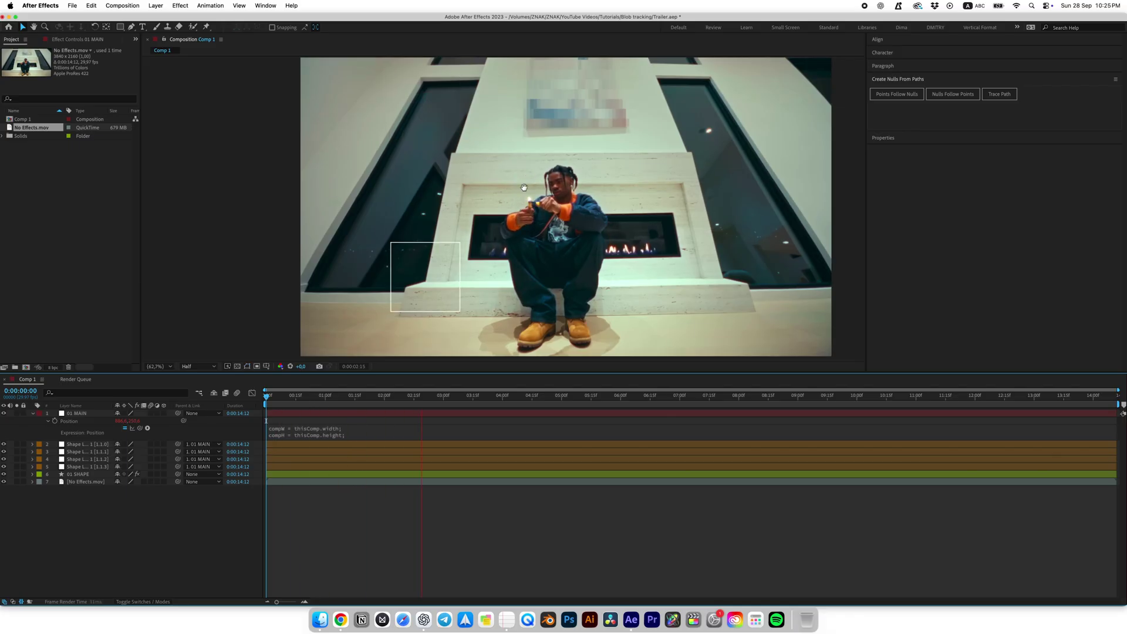
key("space")
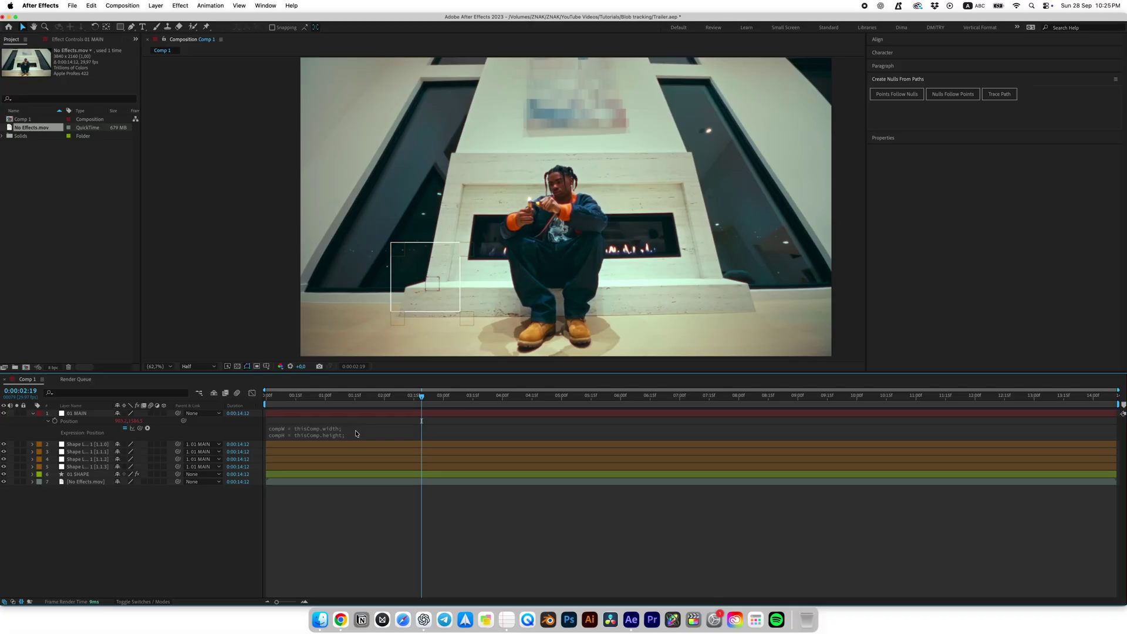
left_click(356, 433)
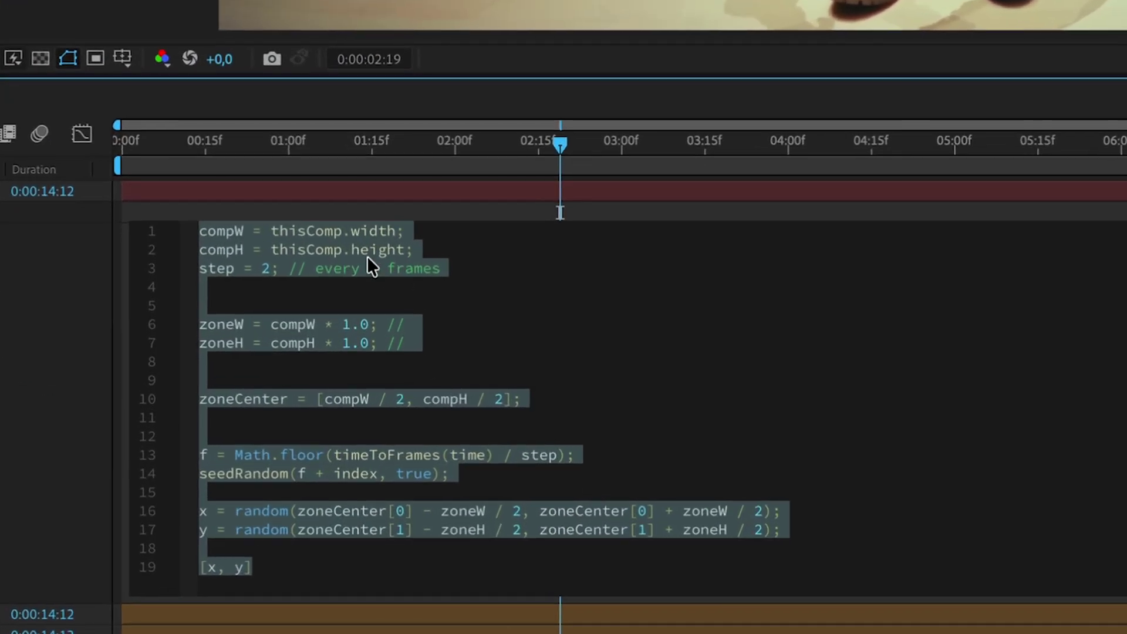
left_click(339, 441)
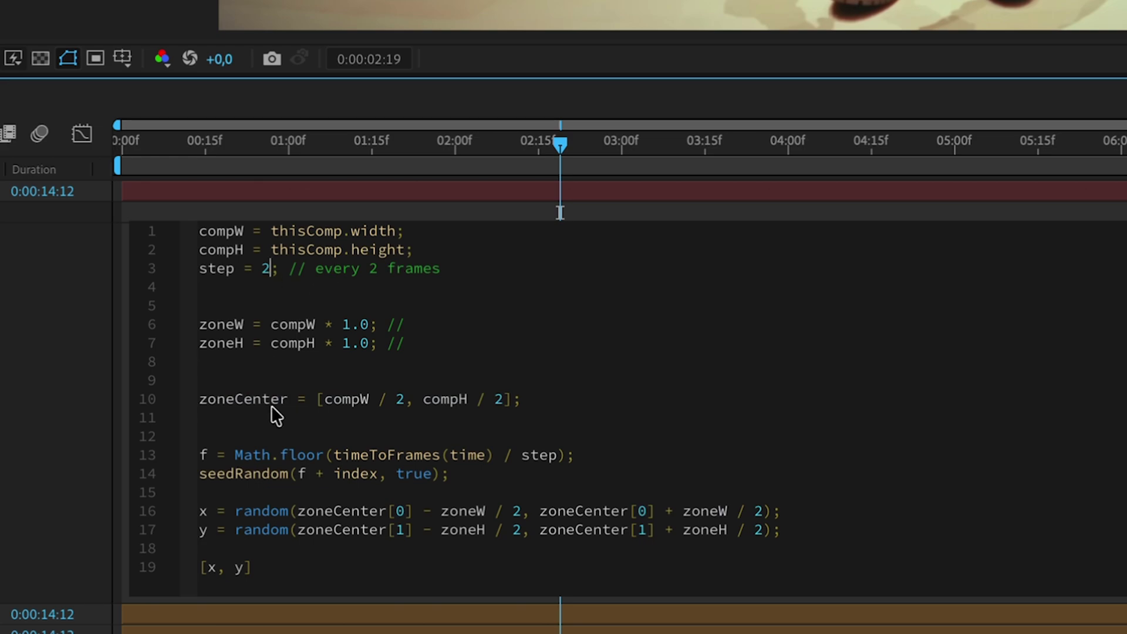
key("BackSpace")
type("5")
left_click(357, 206)
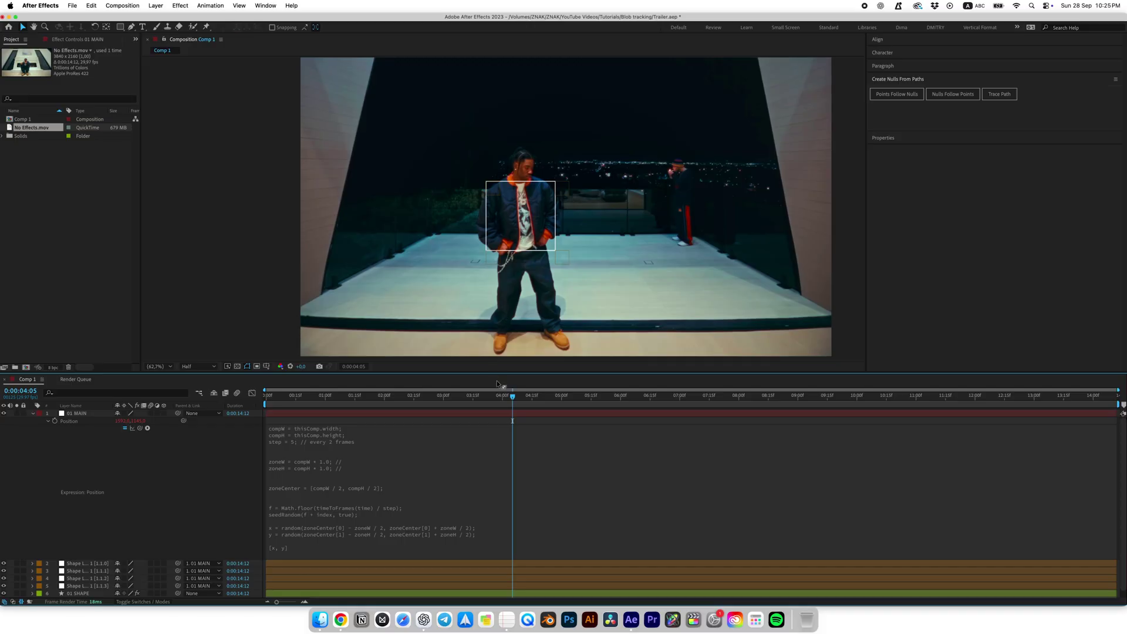
key("space")
Step: Try step = 1 in the Position expression of 01 MAIN with a preview, and set step back to 2
left_click(317, 445)
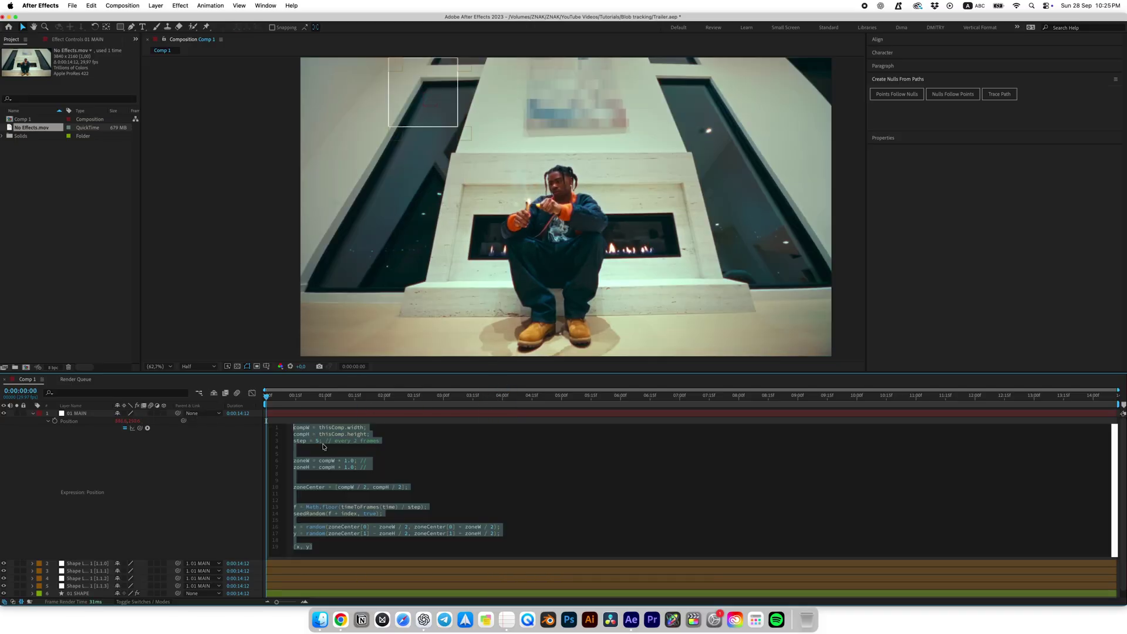
key("BackSpace")
type("1")
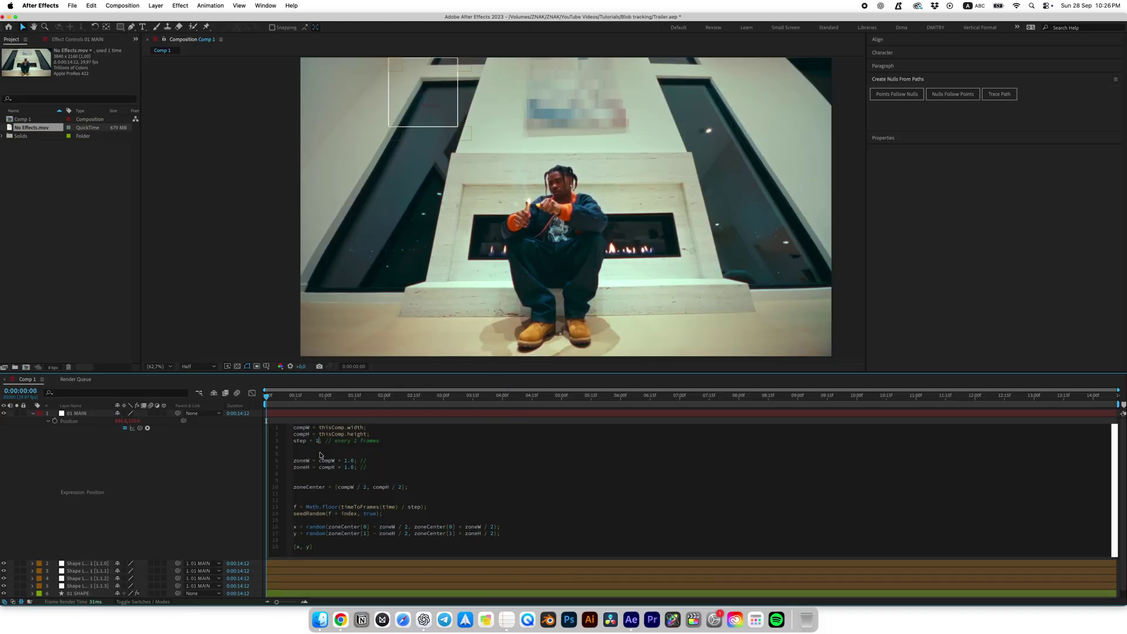
left_click(329, 419)
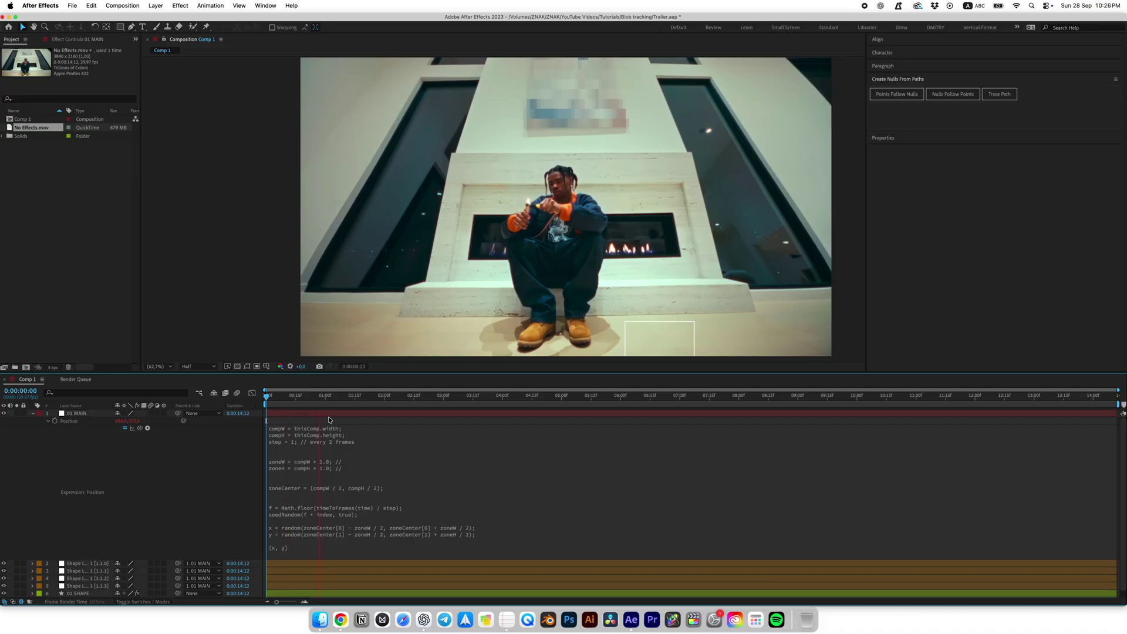
left_click(324, 445)
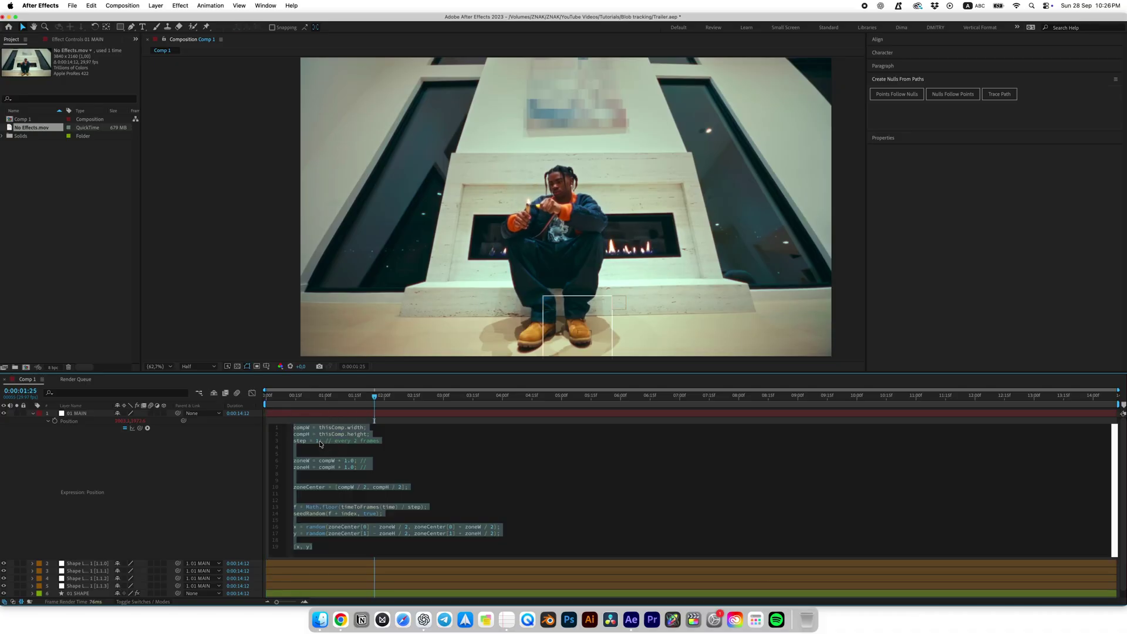
left_click(320, 442)
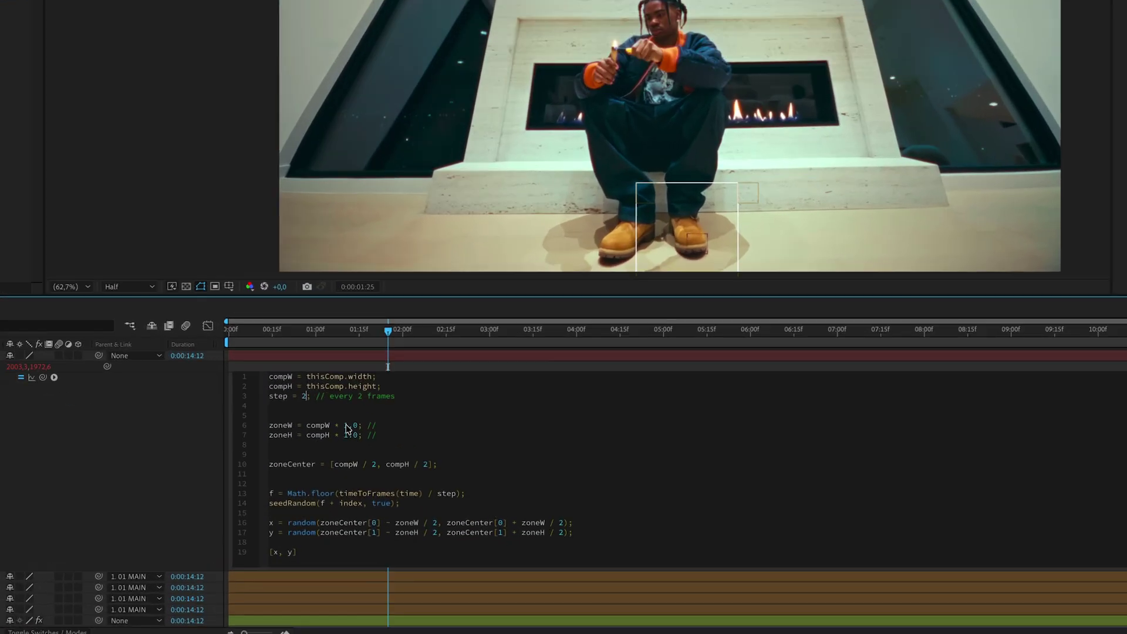
Step: Try limiting the movement area by setting the zoneW and zoneH multipliers to 0.1 in 01 MAIN's Position expression
key("BackSpace")
type("0")
key("Right")
key("Right")
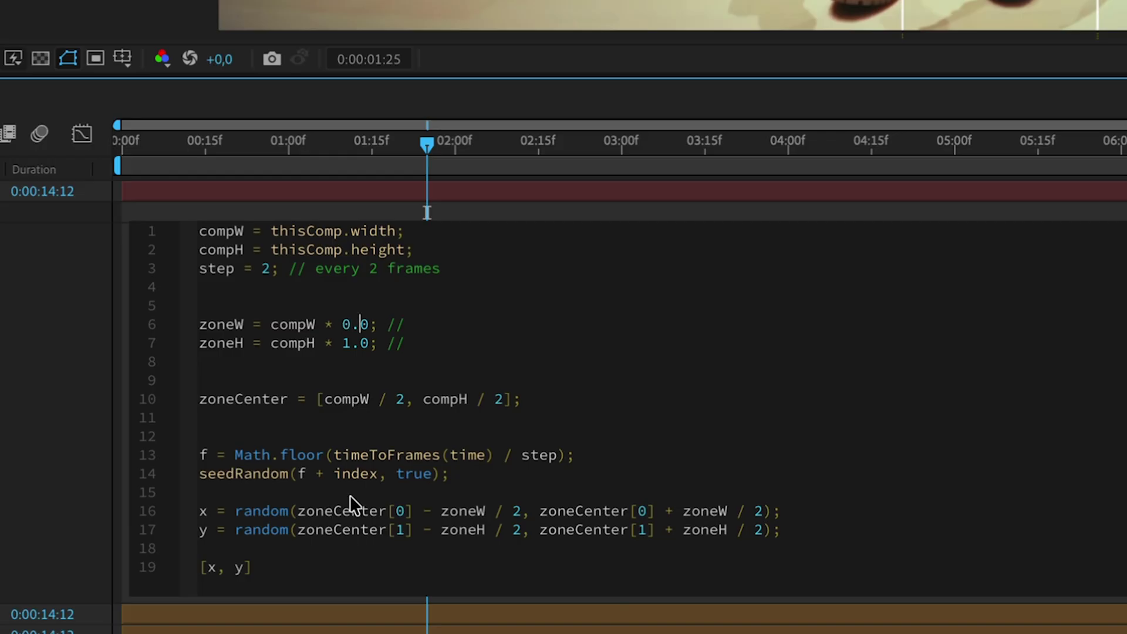
key("BackSpace")
type("1")
key("Down")
key("BackSpace")
type("1")
key("Left")
key("Left")
key("BackSpace")
type("0")
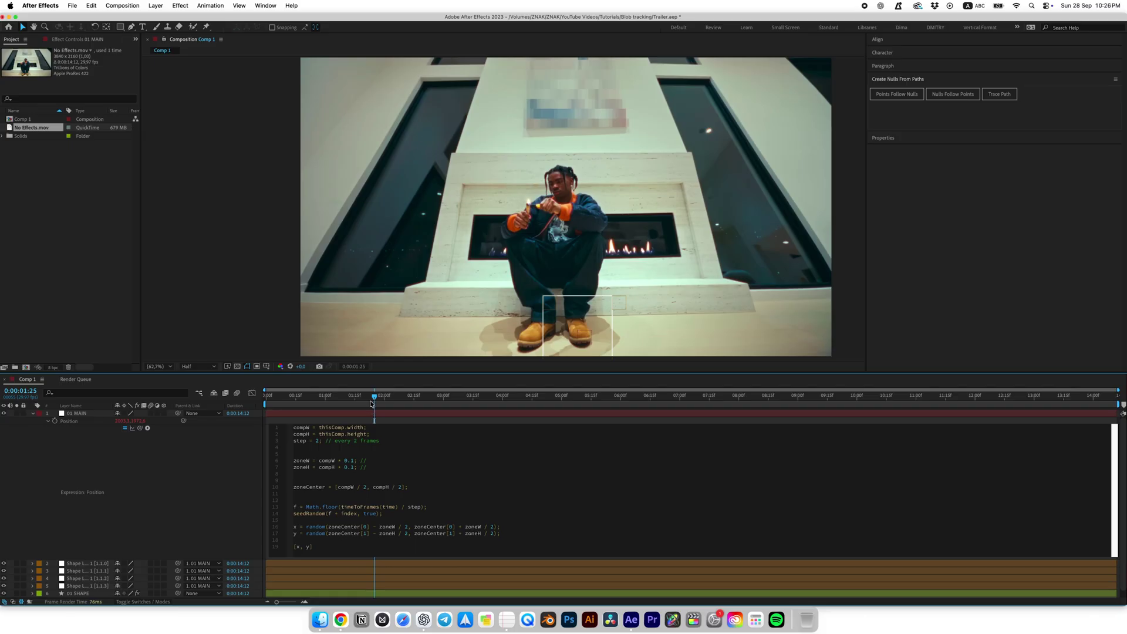
left_click(399, 204)
Step: Preview the rectangle's movement within the reduced zone from the start of the composition
left_click_drag(427, 144, 187, 181)
left_click_drag(290, 409, 253, 408)
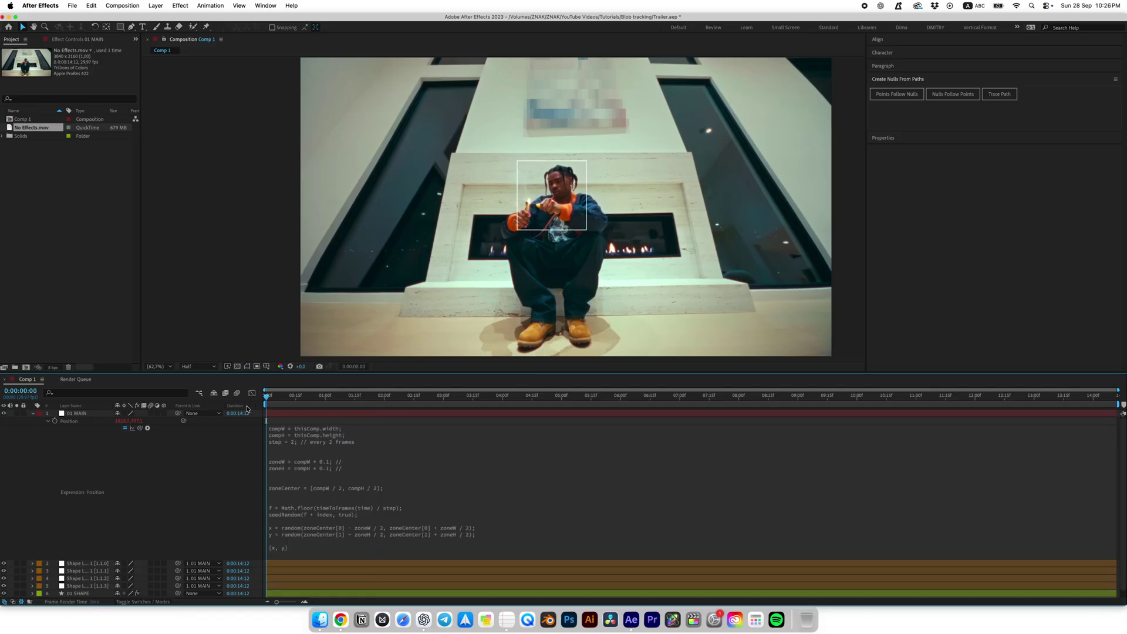
key("space")
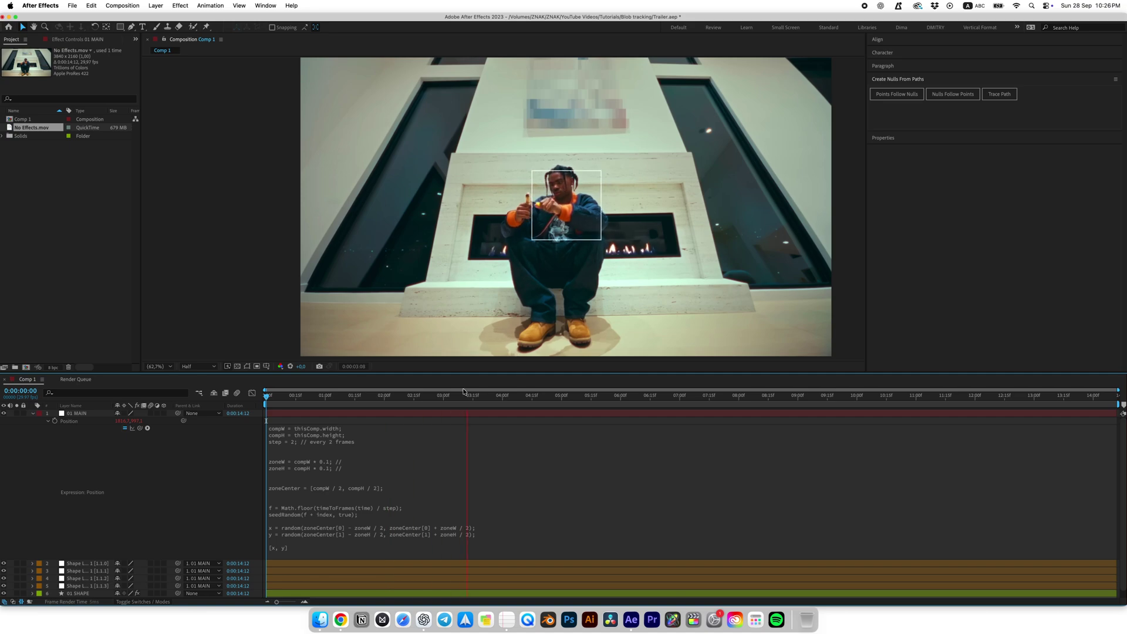
key("space")
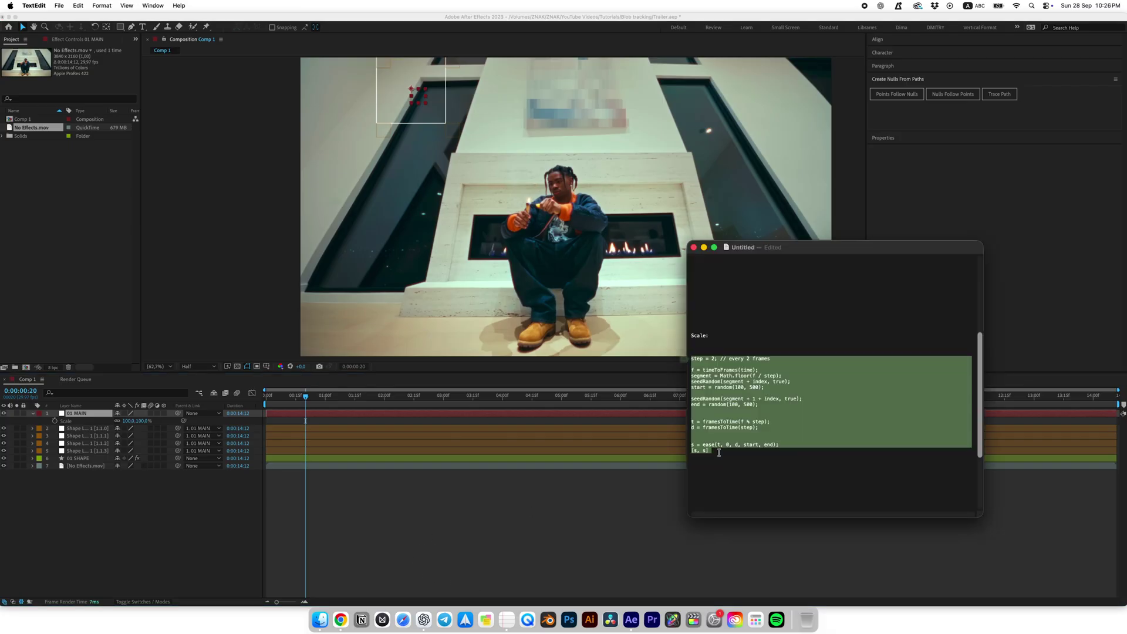
Step: Switch back to After Effects and apply the copied random scale expression with step = 2 to the Scale of 01 MAIN
key("super+Tab")
left_click(55, 421, "alt")
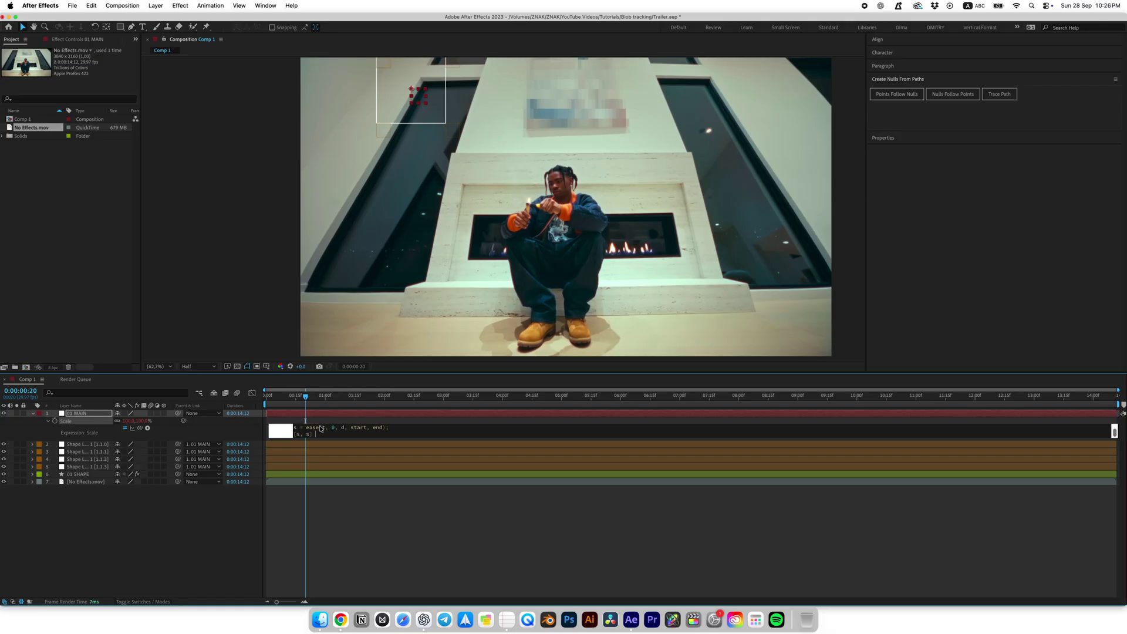
type("step = 2; // every 2 frames")
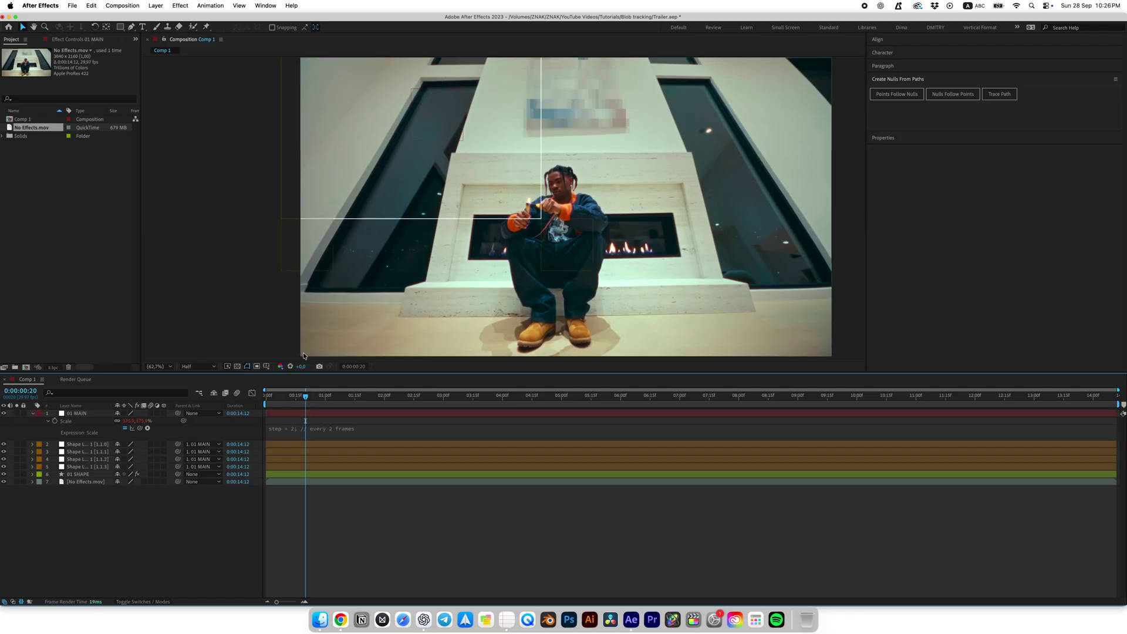
Step: Set the start range in 01 MAIN's Scale expression to random(50, 150)
left_click_drag(303, 403, 266, 403)
left_click(289, 430)
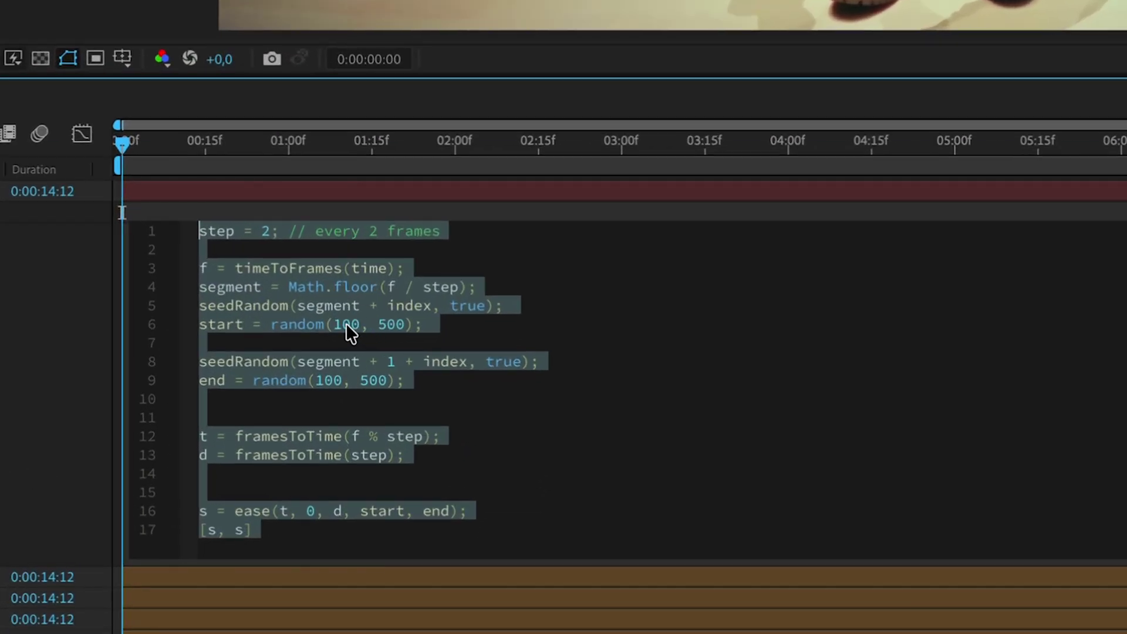
left_click(347, 323)
key("BackSpace")
key("Delete")
key("Delete")
type("50")
key("Right")
key("Right")
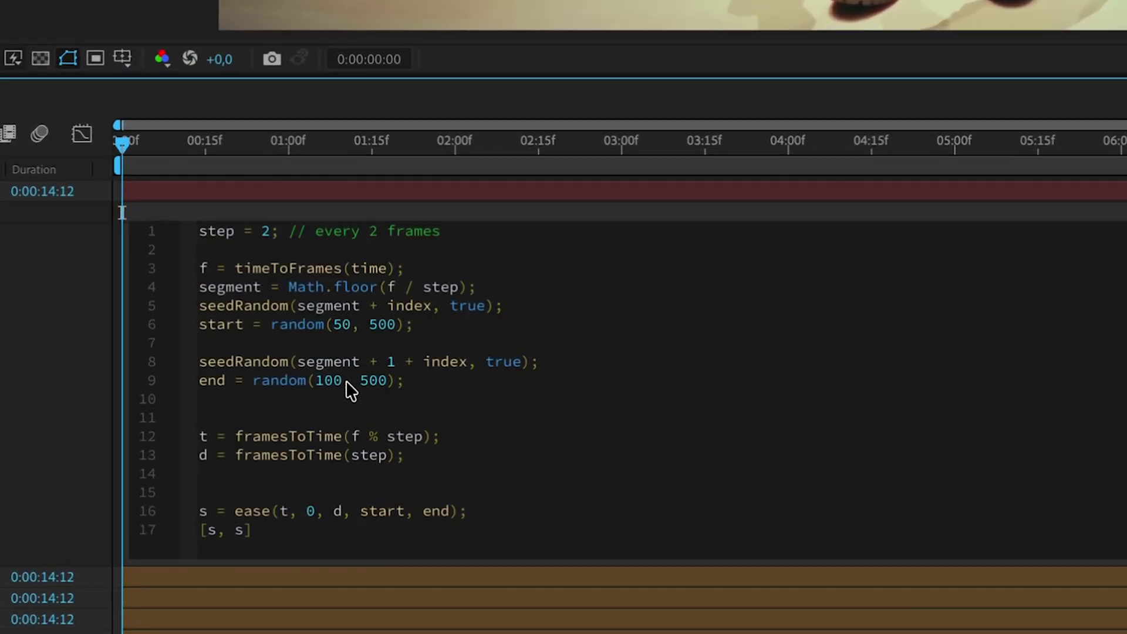
key("Delete")
key("Delete")
type("10")
key("BackSpace")
type("5")
Step: Set the end range in 01 MAIN's Scale expression to random(50, 150) and apply the expression
key("Down")
key("Down")
key("Down")
key("BackSpace")
key("BackSpace")
type("15")
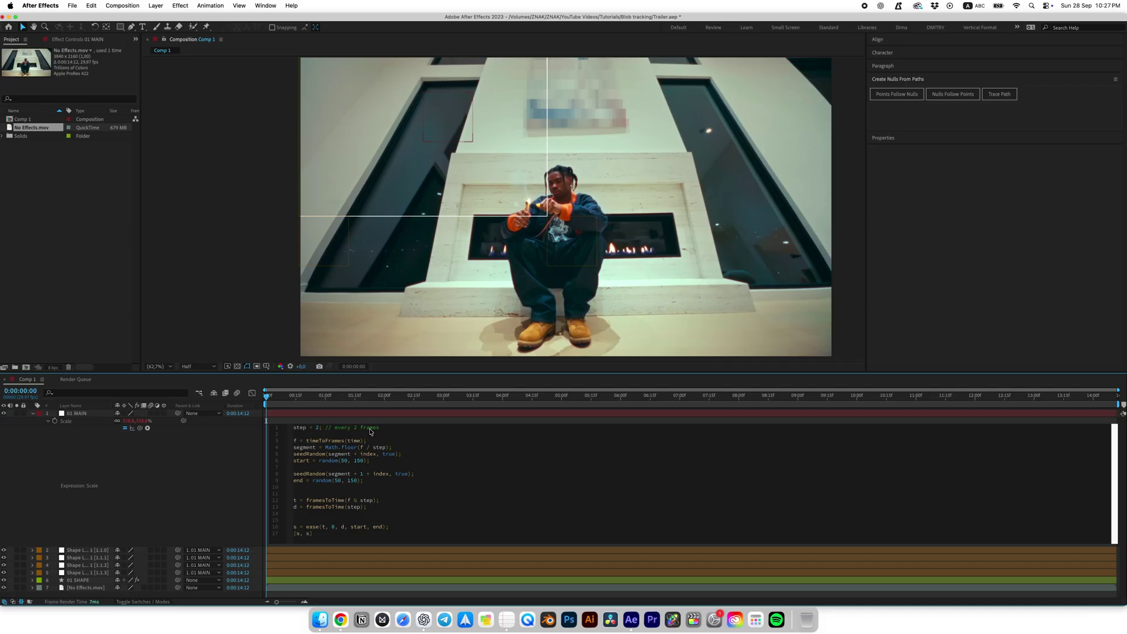
left_click(292, 395)
Step: Save the project and preview the rectangle's random scaling from the start, leaving 01 MAIN's properties collapsed
key("super+s")
key("space")
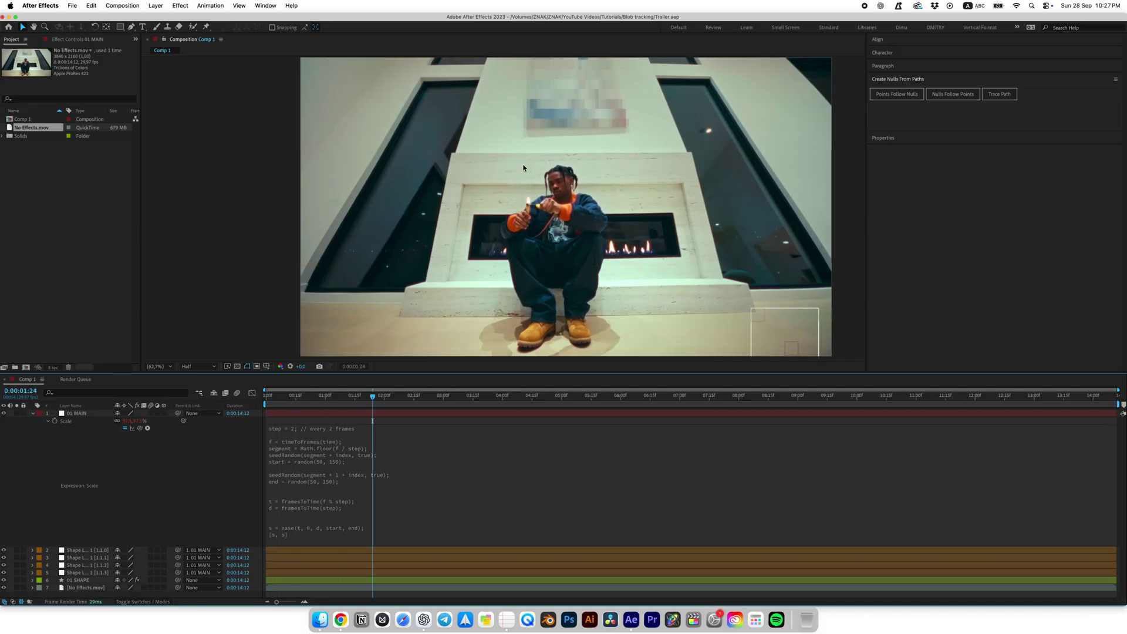
left_click_drag(370, 397, 266, 403)
key("space")
key("space")
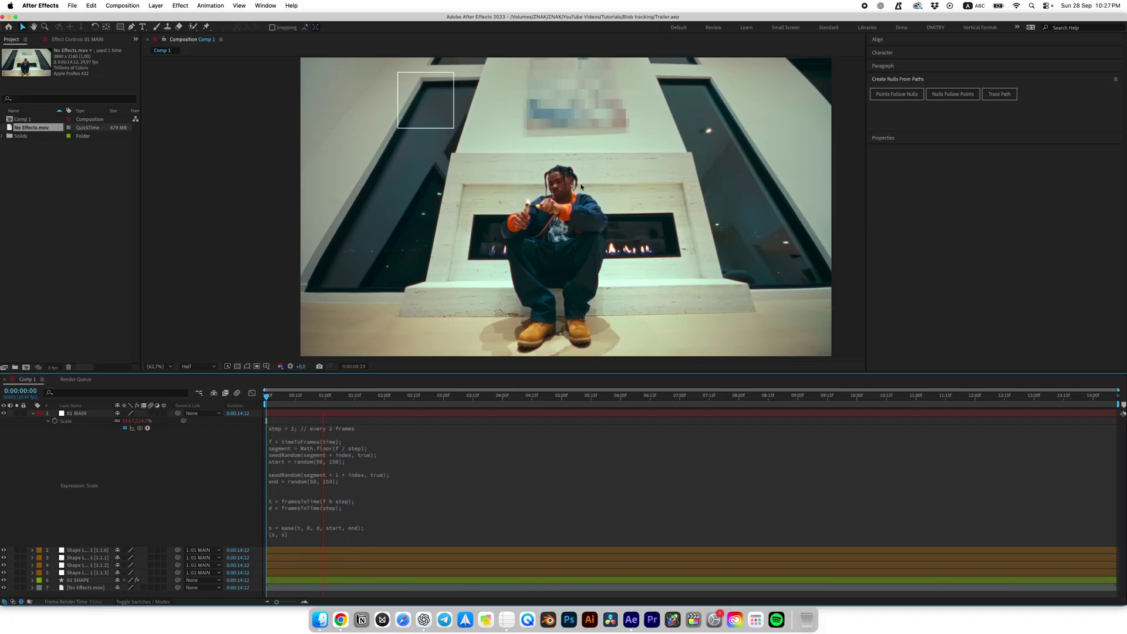
key("space")
left_click_drag(446, 402, 89, 411)
left_click(32, 414)
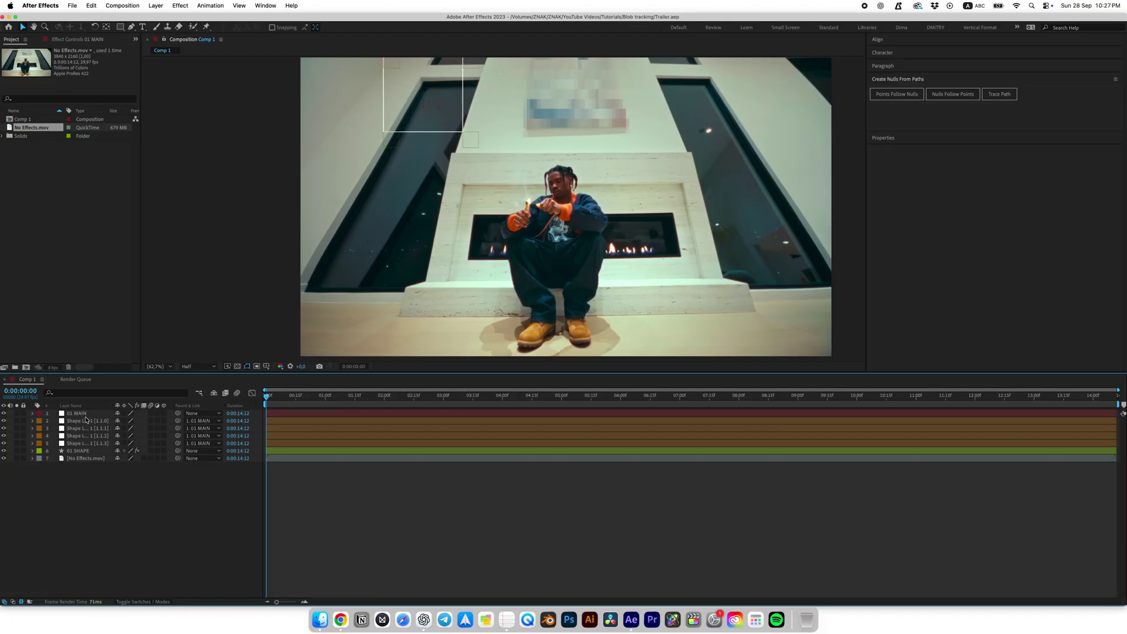
Step: Add a new rectangle shape layer and set its rectangle path size to 1000 × 1000
double_click(120, 27)
left_click(48, 428)
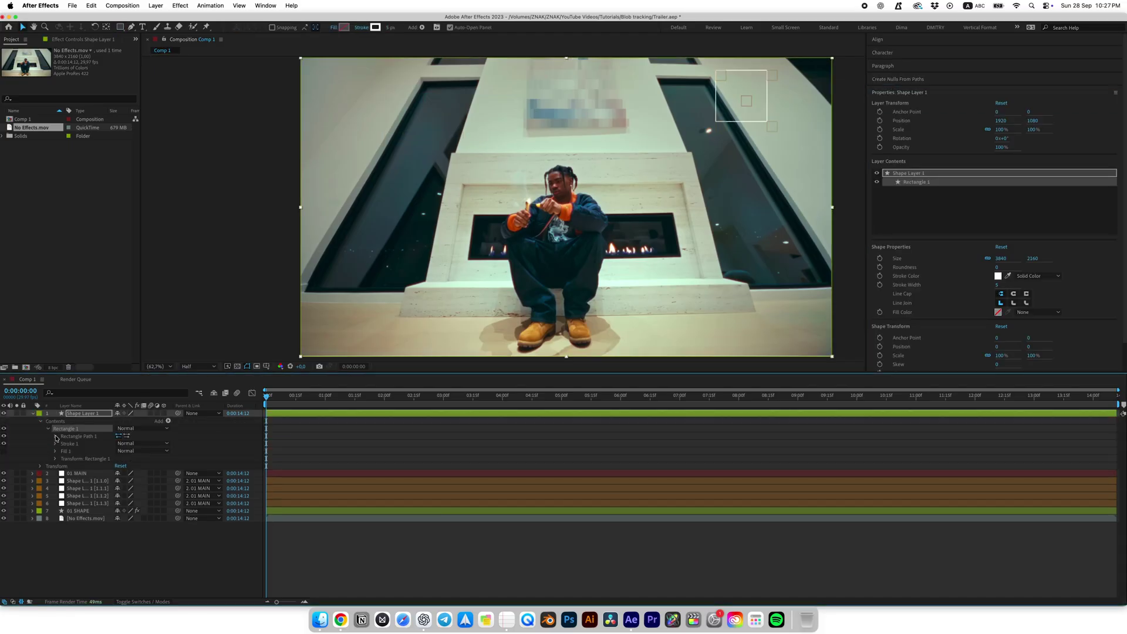
left_click(55, 436)
left_click(118, 443)
left_click(129, 444)
type("10")
left_click(151, 443)
type("1000")
key("Return")
left_click(55, 435)
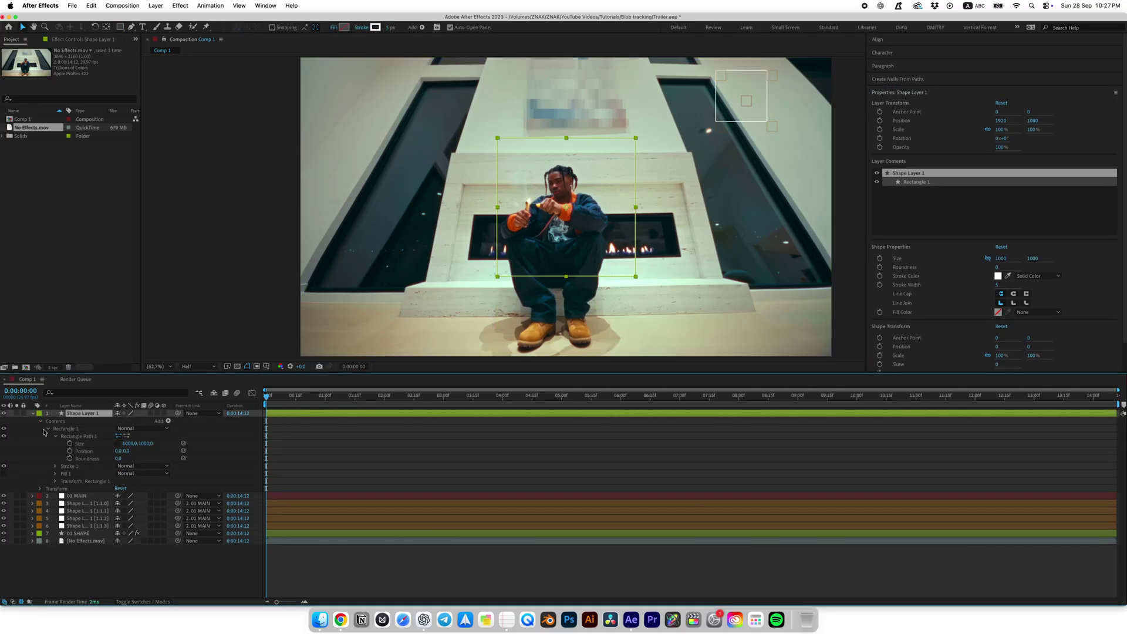
Step: Try converting the new rectangle to a Bezier path with Points Follow Nulls applied, and undo it
right_click(79, 437)
left_click(109, 470)
left_click(78, 445)
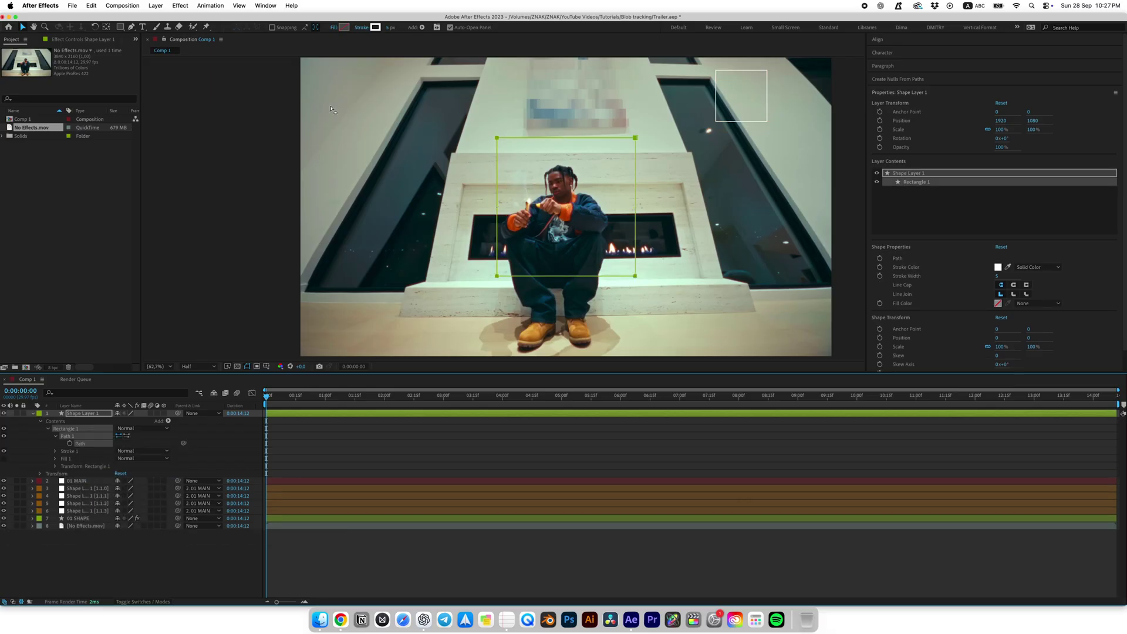
left_click(266, 5)
left_click(306, 447)
left_click(884, 94)
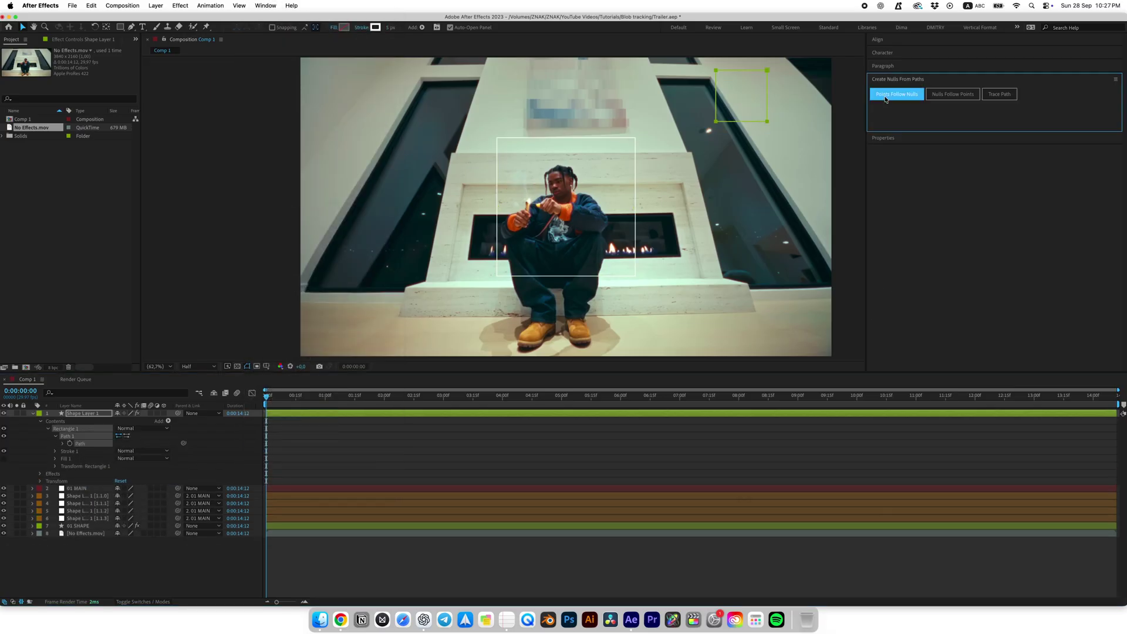
key("super+z")
key("super+z")
Step: Rename the new shape layer "02 SHAPE"
key("Return")
type("02 SHAPE")
key("Return")
Step: Convert the rectangle in 02 SHAPE to a Bezier path and create corner nulls for it with Points Follow Nulls
left_click(70, 437)
right_click(86, 437)
left_click(108, 468)
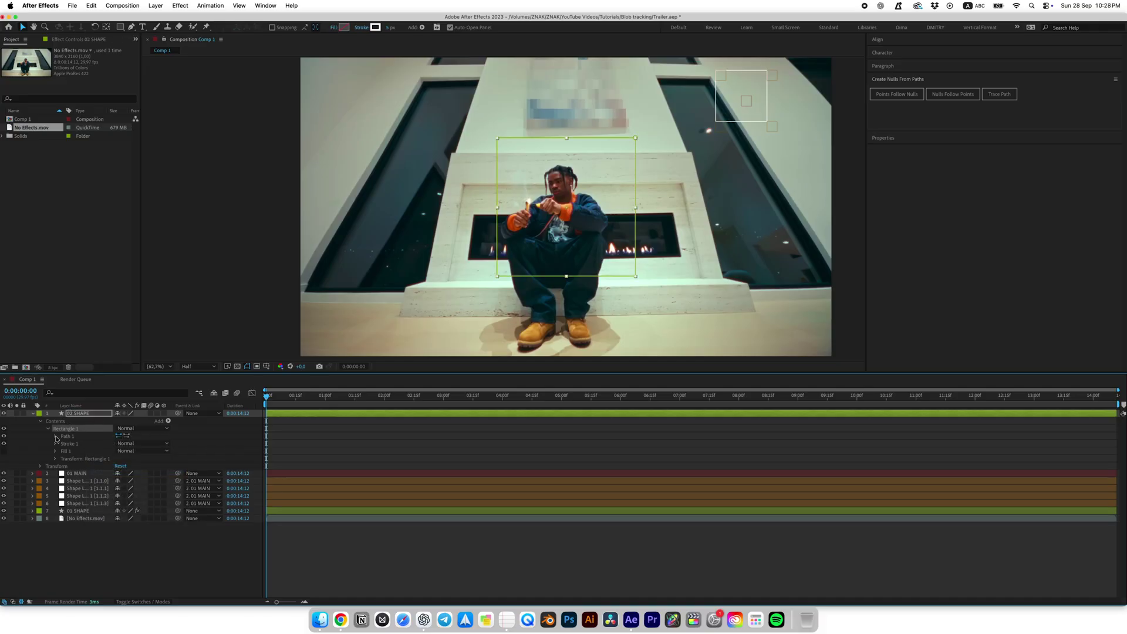
left_click(54, 436)
left_click(79, 444)
left_click(897, 94)
Step: Try moving a corner null of 02 SHAPE and undo the move
left_click_drag(639, 285, 644, 304)
key("super+z")
left_click(297, 500)
left_click(81, 443)
key("e")
key("e")
Step: Create a new null object and rename it "02 MAIN"
right_click(87, 528)
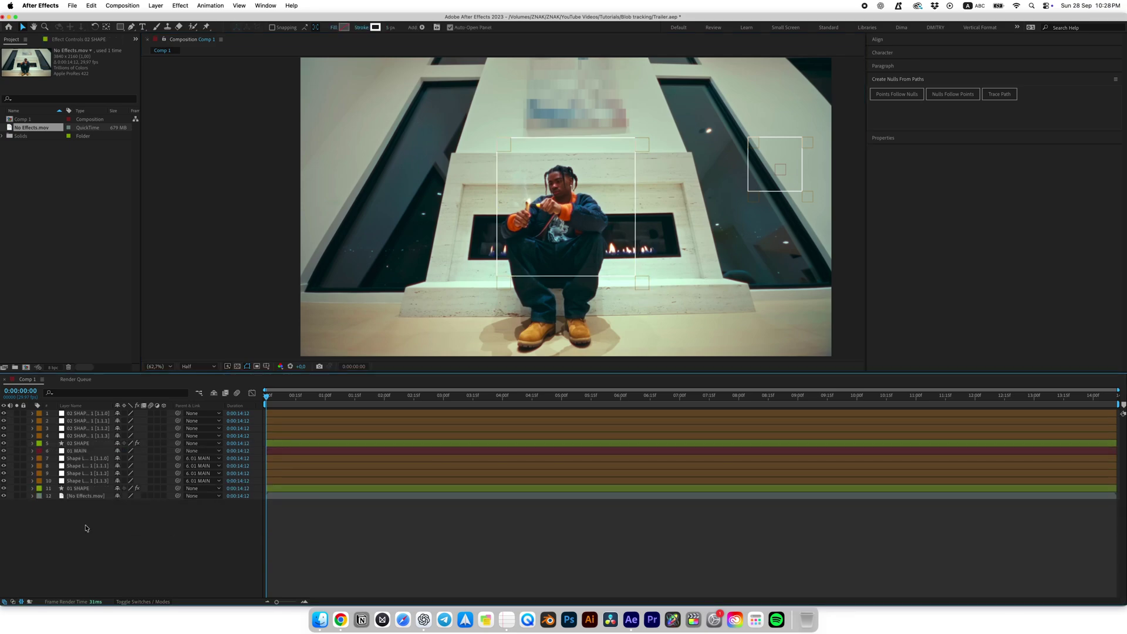
mouse_move(153, 484)
left_click(229, 539)
key("Return")
type("02 MAIN")
key("Return")
Step: Set the label colour of 02 MAIN, its four corner nulls and 02 SHAPE to blue
left_click(76, 450, "shift")
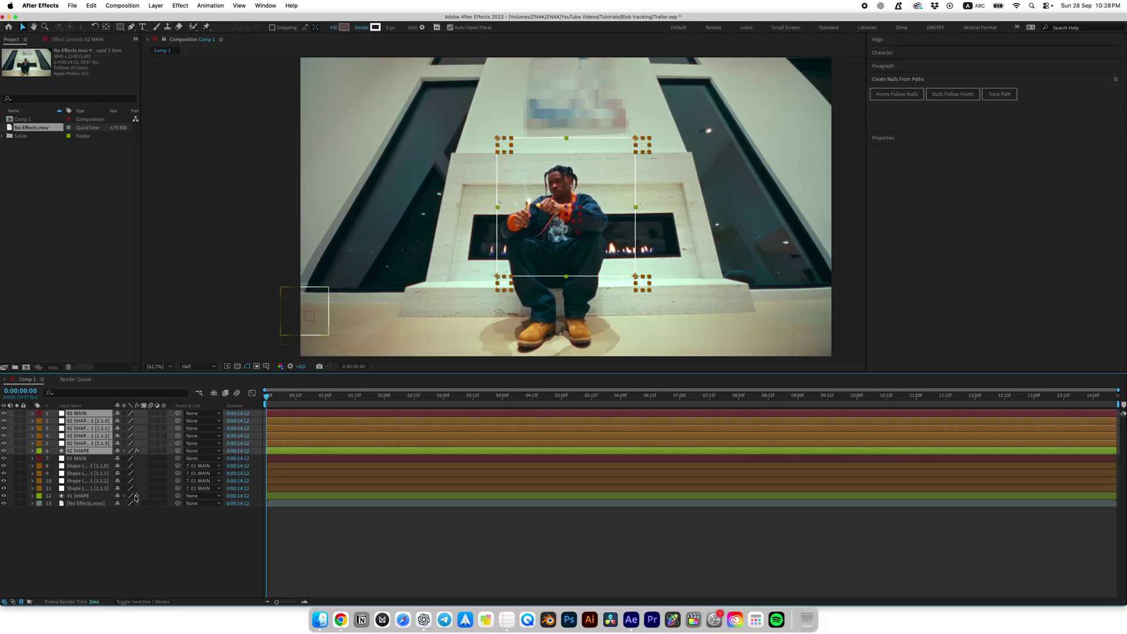
left_click(39, 451)
left_click(56, 495)
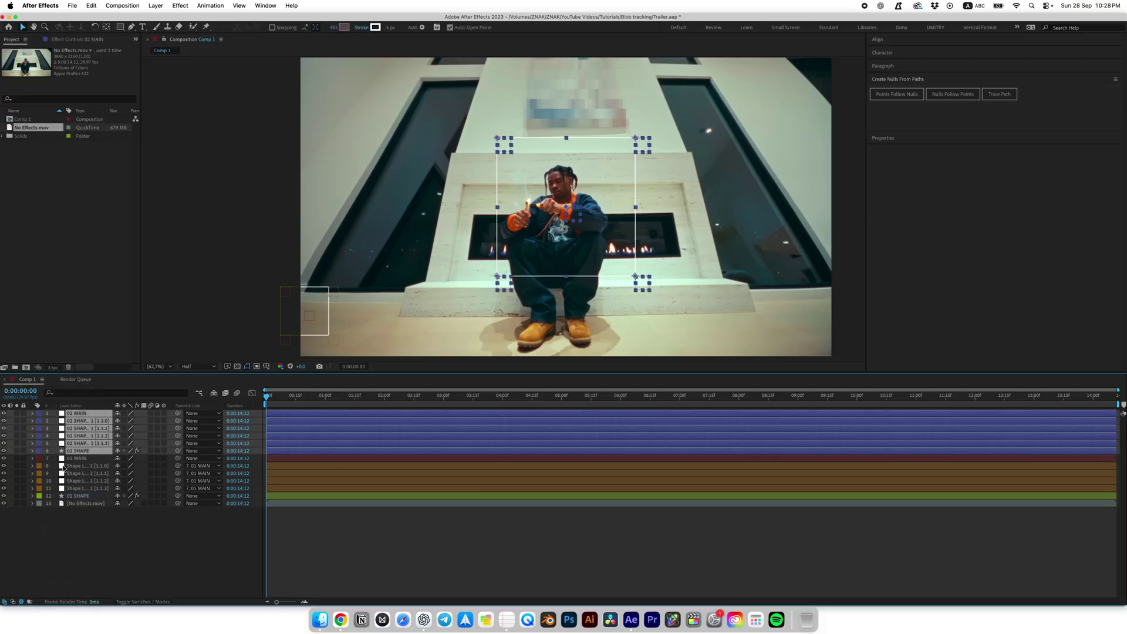
Step: Set the label colour of 01 MAIN, its four corner nulls and 01 SHAPE to purple
left_click(65, 459)
left_click(71, 495, "shift")
left_click(39, 496)
left_click(52, 516)
Step: Parent the four 02 SHAPE corner nulls to 02 MAIN
left_click(80, 451)
left_click(89, 413)
left_click(88, 420)
left_click(88, 444, "shift")
left_click_drag(177, 421, 83, 414)
Step: Copy the random position expression from the TextEdit note and apply it to the Position of 02 MAIN
left_click(82, 414)
left_click(506, 619)
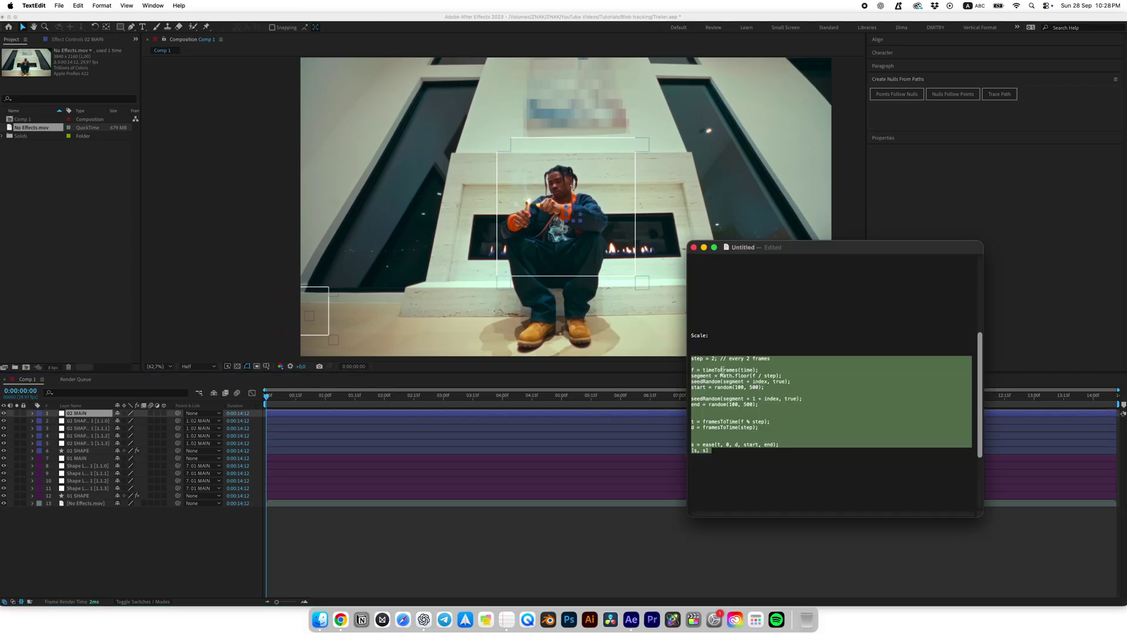
scroll(716, 328, "up", 5)
left_click_drag(691, 287, 723, 387)
key("super+Tab")
left_click(92, 415)
key("p")
left_click(55, 421, "alt")
key("super+v")
left_click(622, 540)
Step: Copy the random scale expression from the TextEdit note and apply it to the Scale of 02 MAIN
key("super+Tab")
scroll(834, 381, "down", 5)
left_click_drag(691, 350, 720, 445)
key("super+c")
key("super+Tab")
left_click(93, 415)
key("s")
left_click(55, 421, "alt")
key("super+v")
left_click_drag(322, 399, 398, 400)
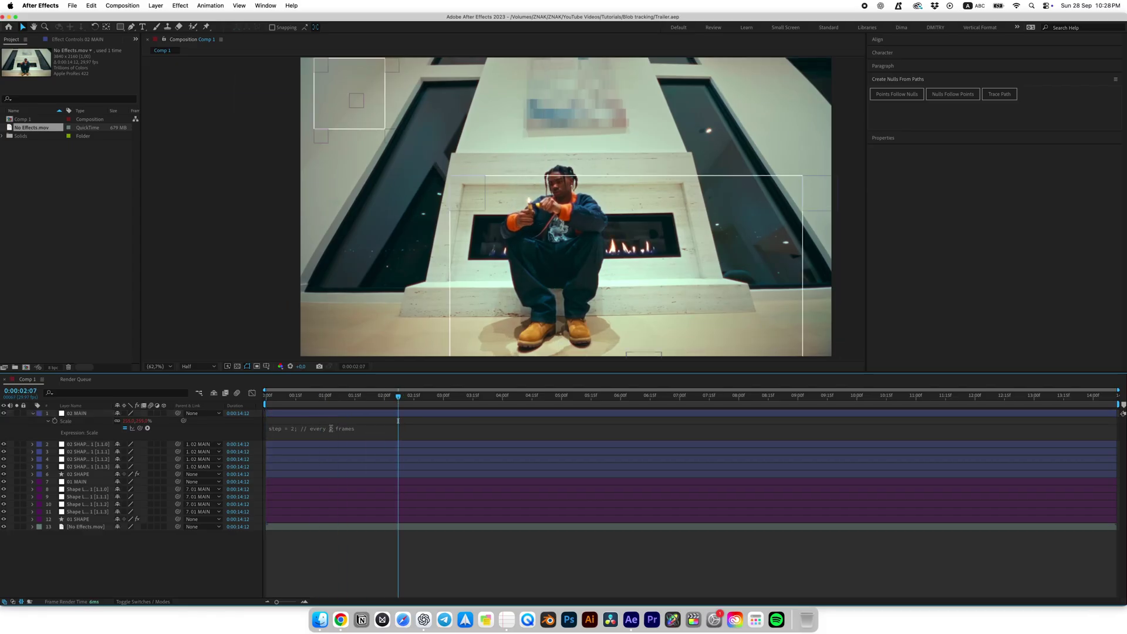
Step: Set the start and end ranges in 02 MAIN's Scale expression to random(100, 200) and preview from the start
left_click(332, 431)
left_click(346, 460)
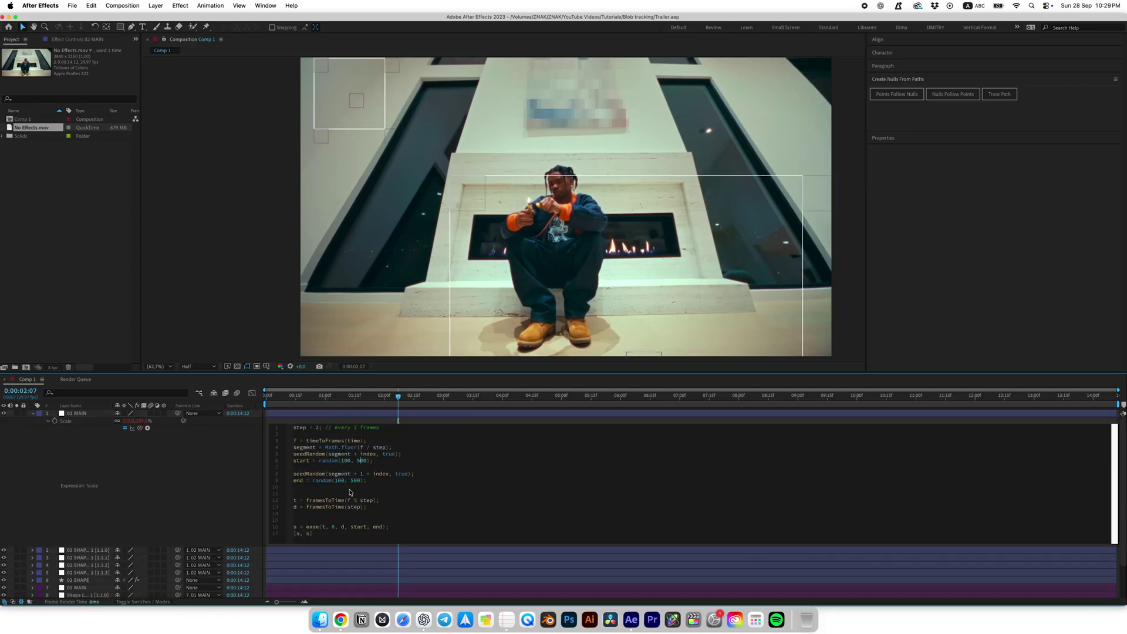
left_click(355, 414)
left_click_drag(397, 398, 274, 399)
key("space")
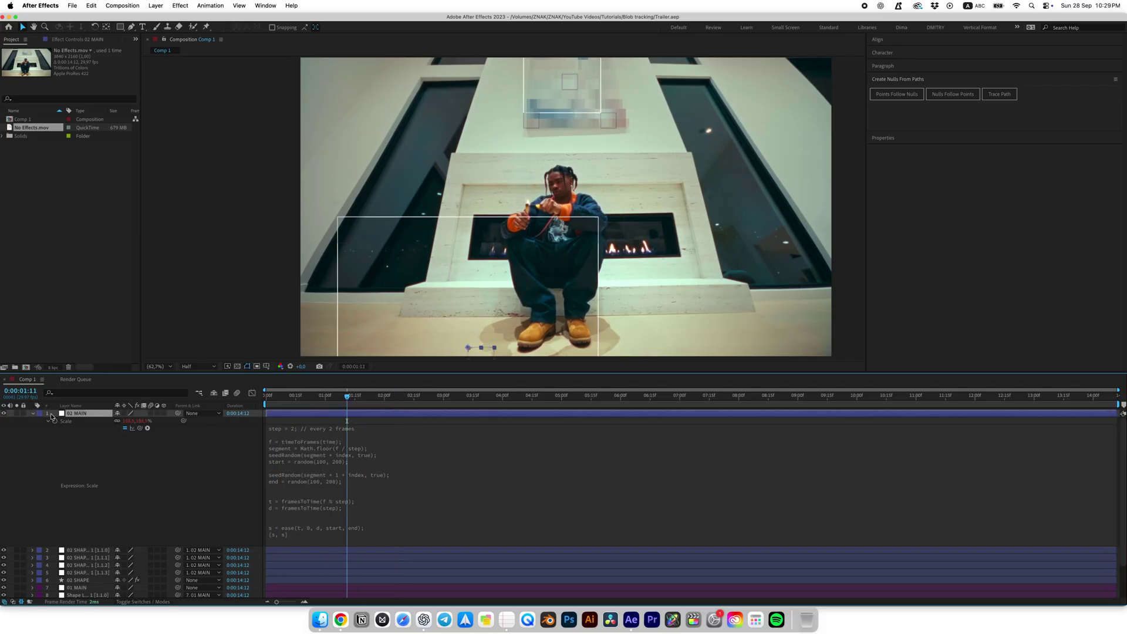
Step: At the first frame, draw a straight Pen line with its ends on facing corners of the two rectangles, as a new shape layer
left_click(32, 413)
key("F2")
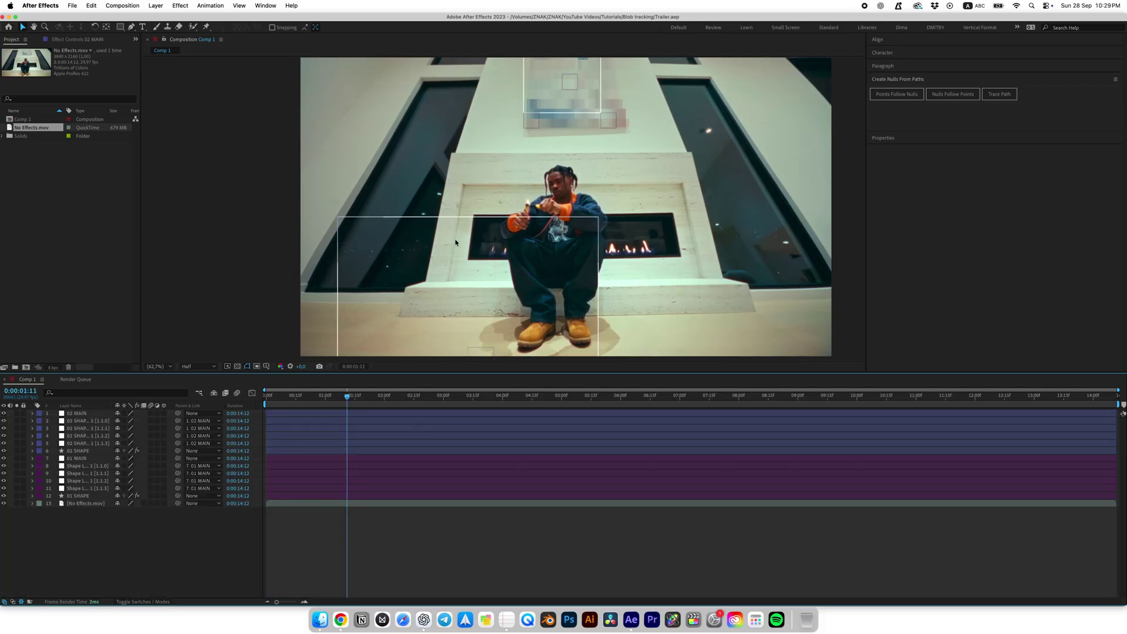
left_click(239, 200)
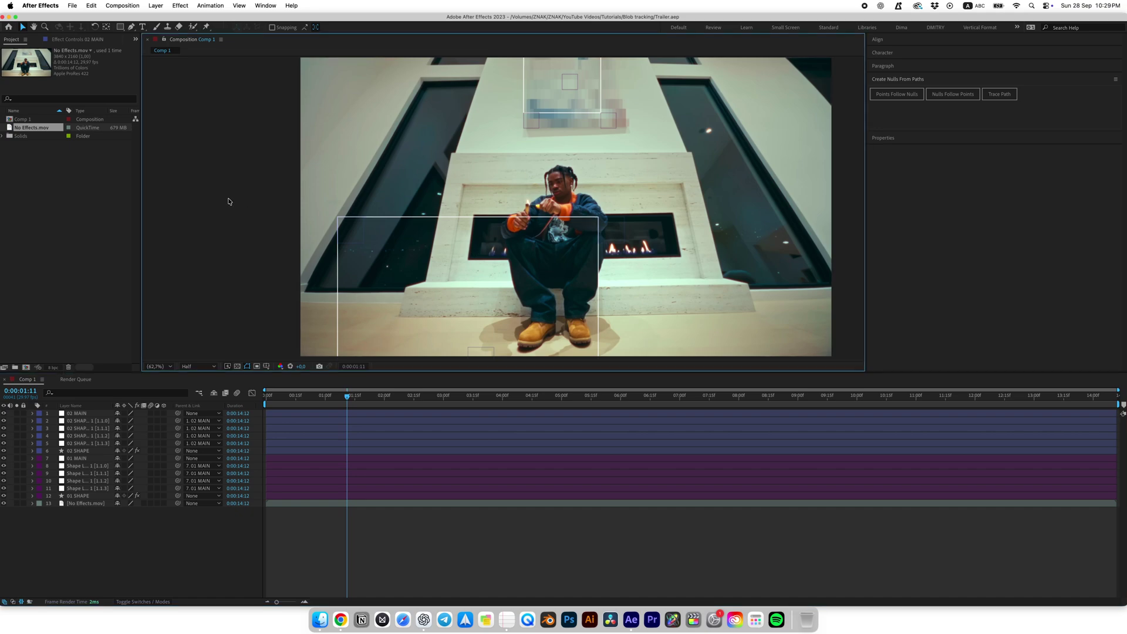
left_click(132, 27)
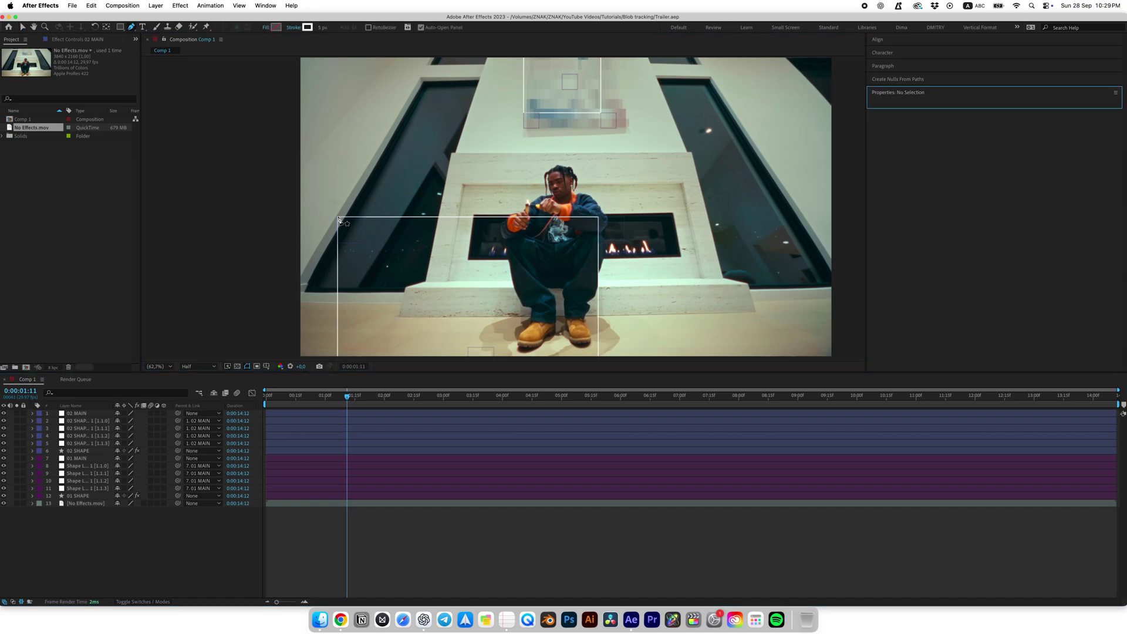
left_click_drag(347, 397, 231, 398)
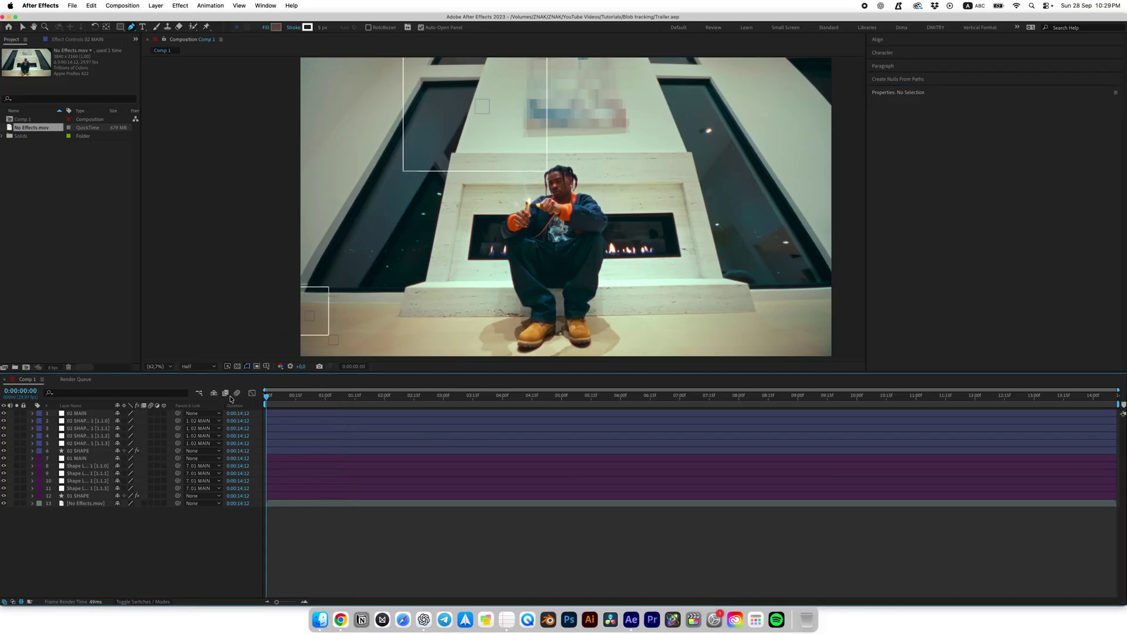
left_click(328, 288)
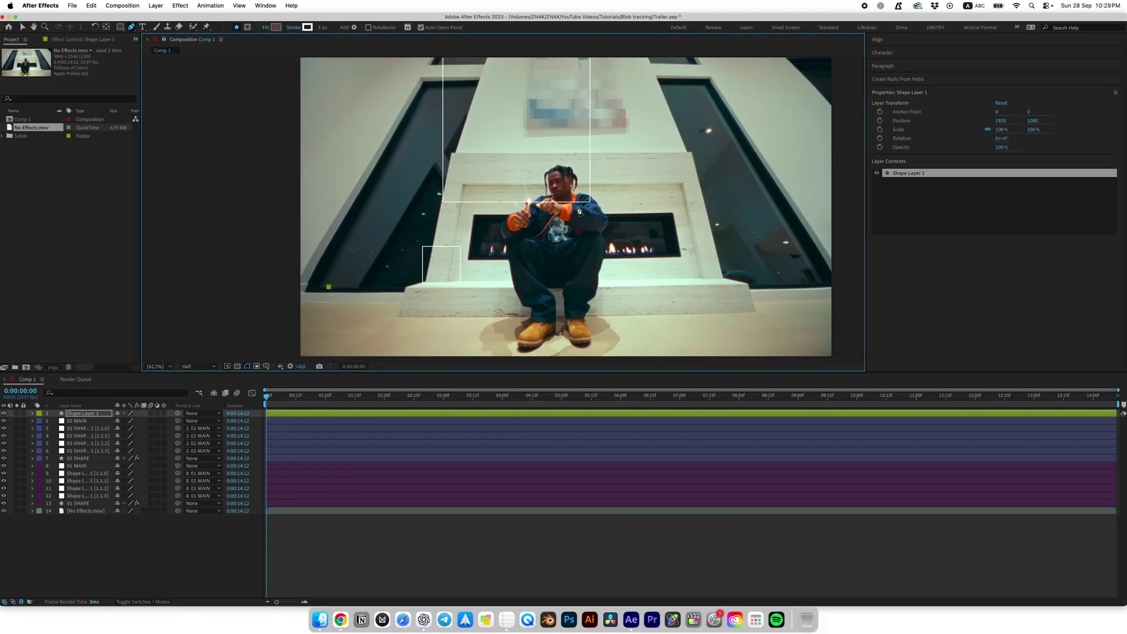
left_click(590, 203)
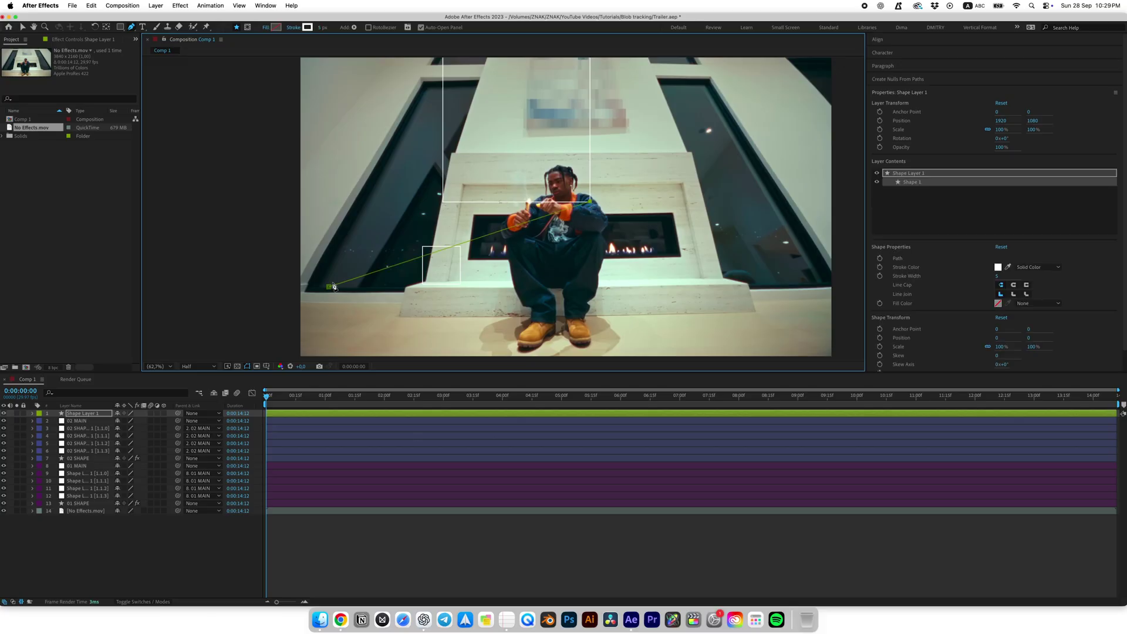
key("v")
left_click_drag(329, 287, 460, 246)
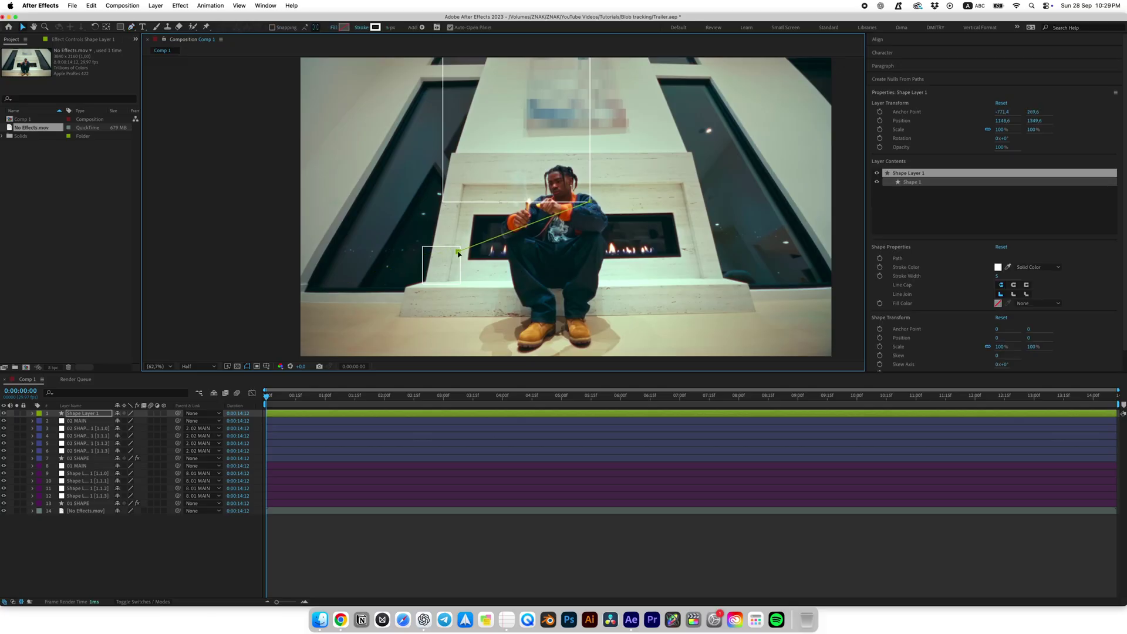
key("period")
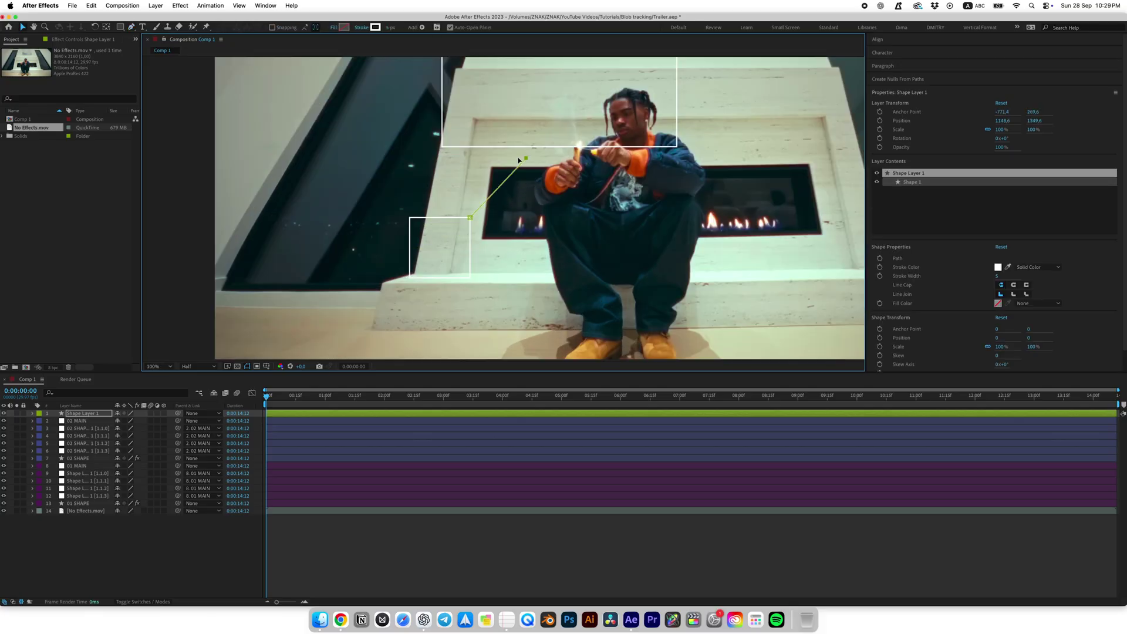
left_click_drag(521, 161, 677, 148)
Step: Rename the new shape layer LINE and copy the Line path expression from the TextEdit note
type("LINE")
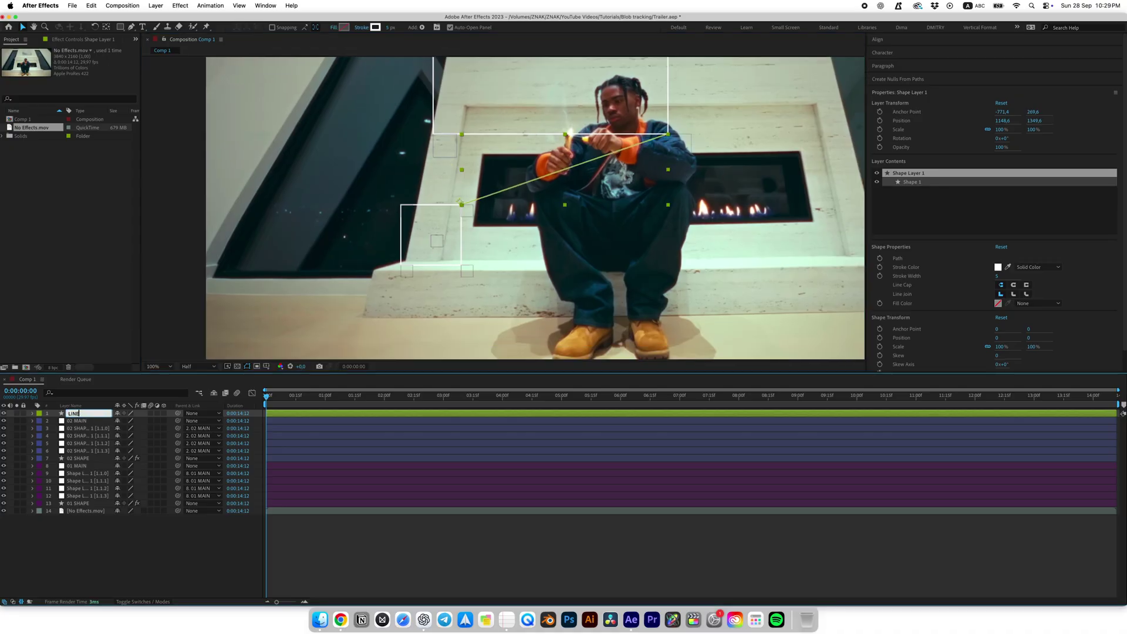
key("Return")
key("super+Tab")
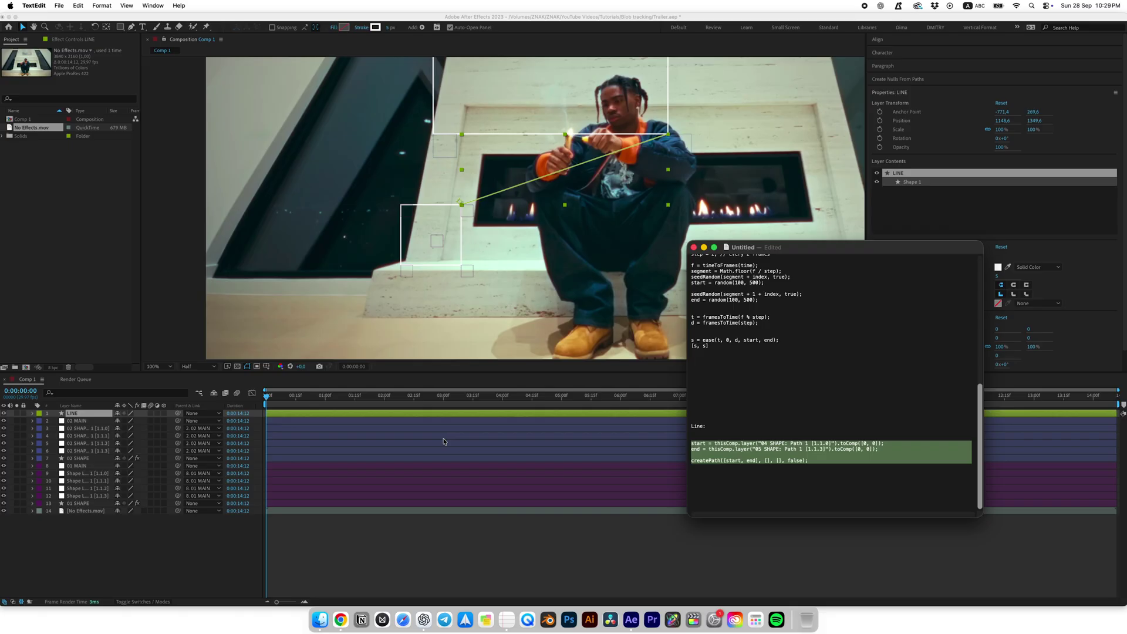
left_click(92, 417)
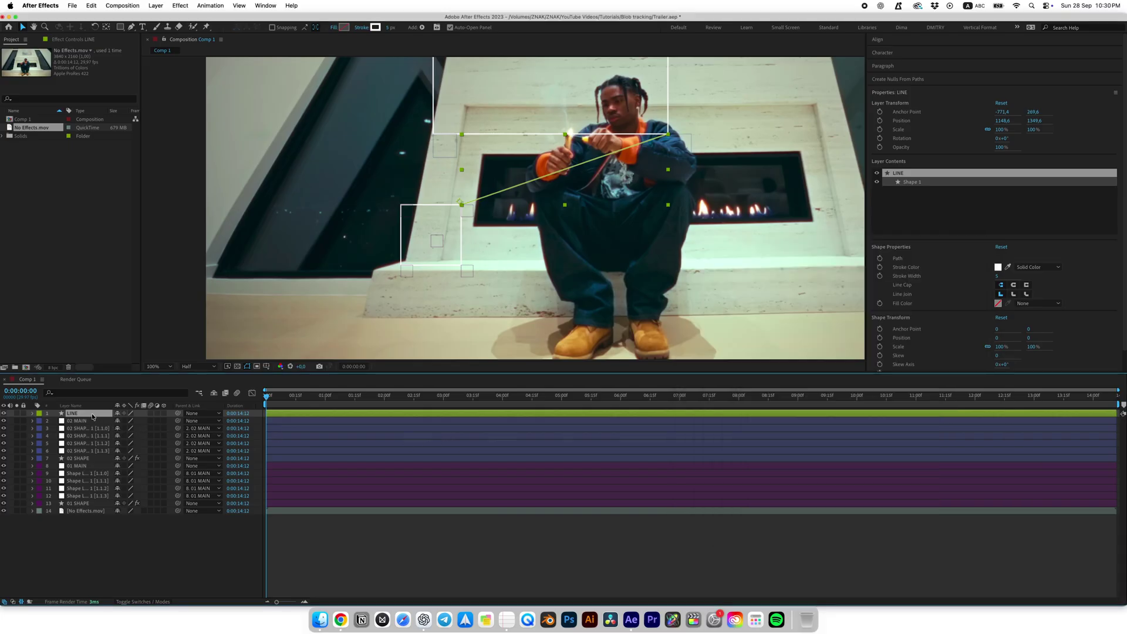
left_click(32, 414)
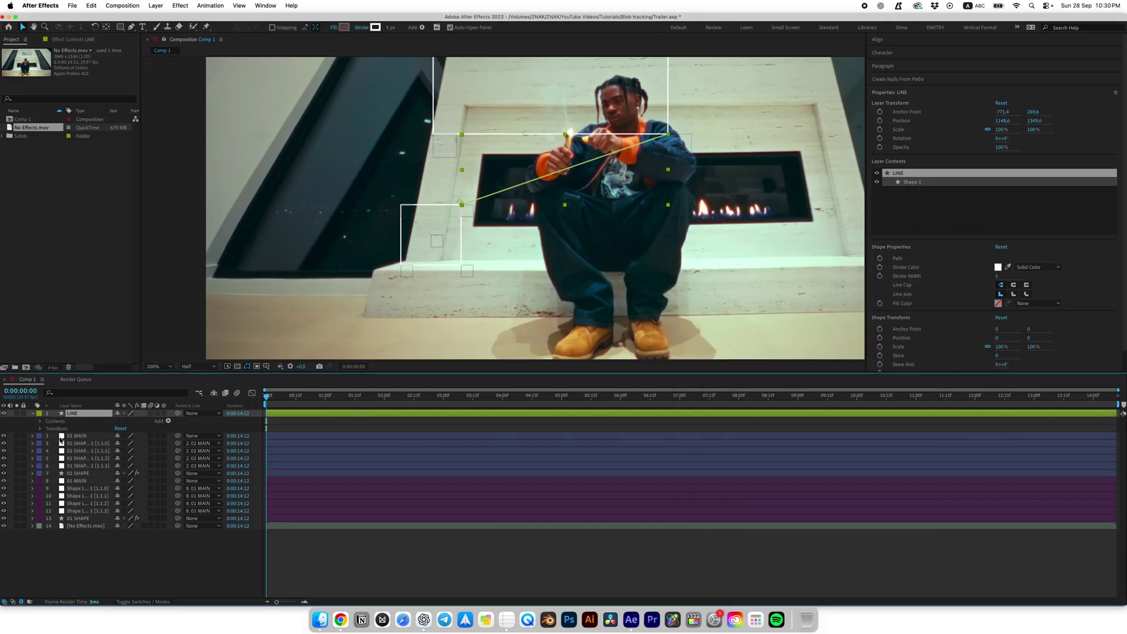
Step: Identify the null where the line meets the small rectangle, Shape Layer 1: Path 1 [1.1.0], and set its label color to ZNAK
left_click(468, 213)
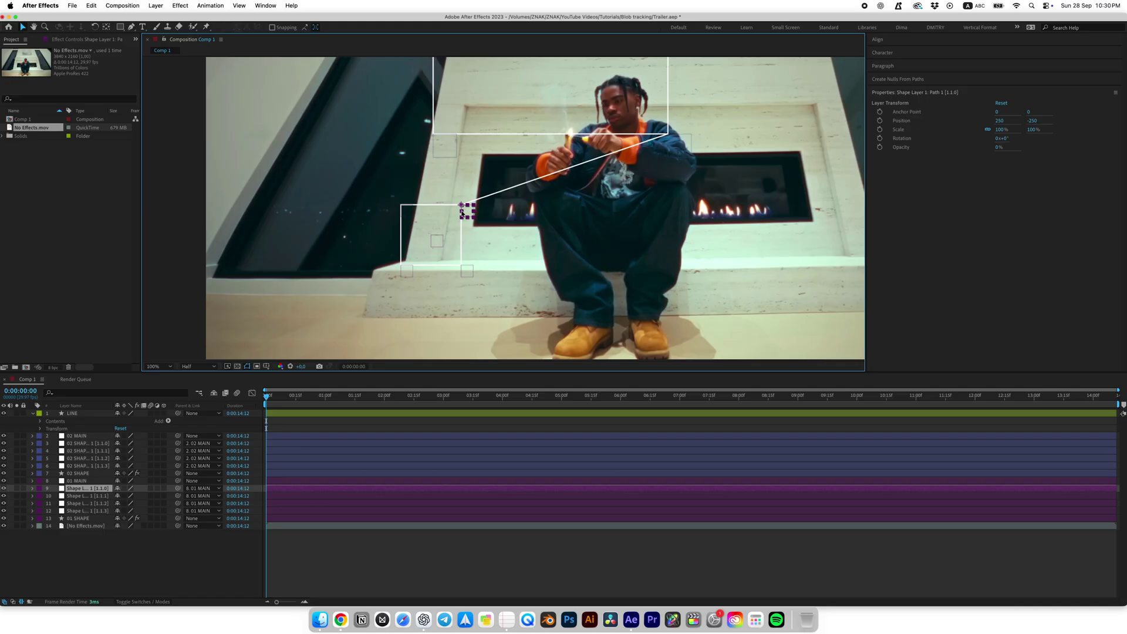
left_click(86, 490)
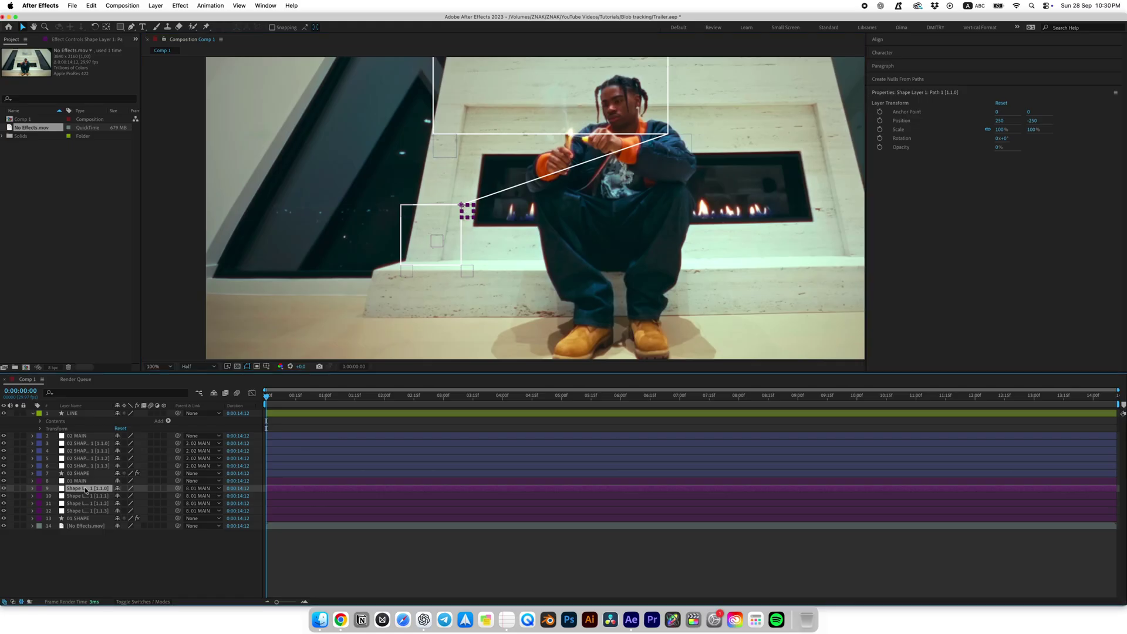
left_click(675, 151)
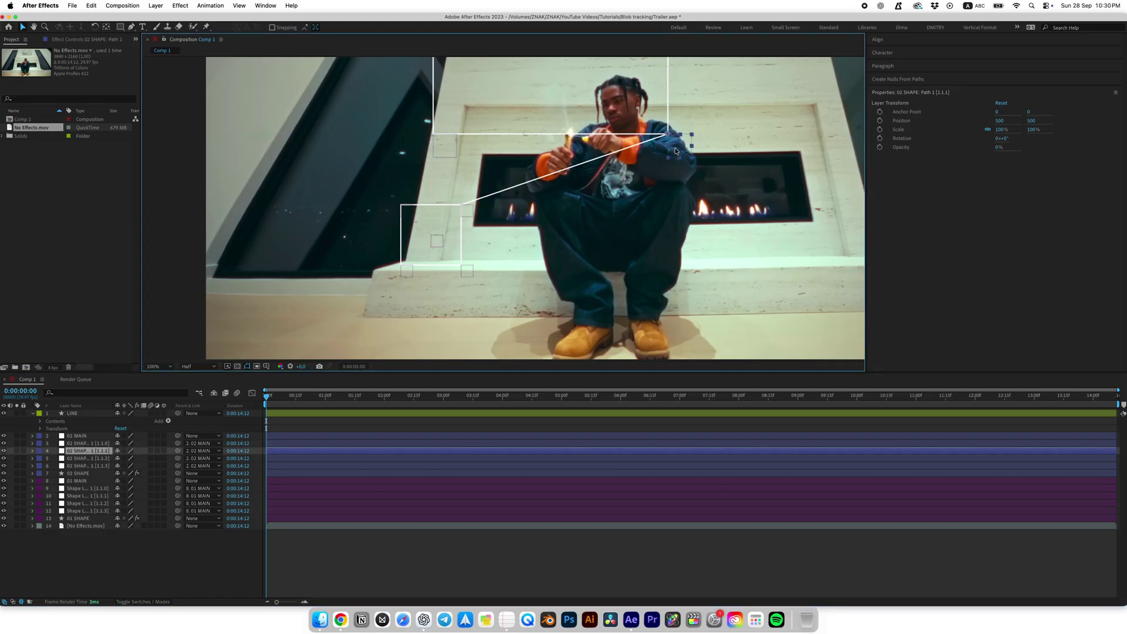
left_click(82, 489)
left_click(46, 490)
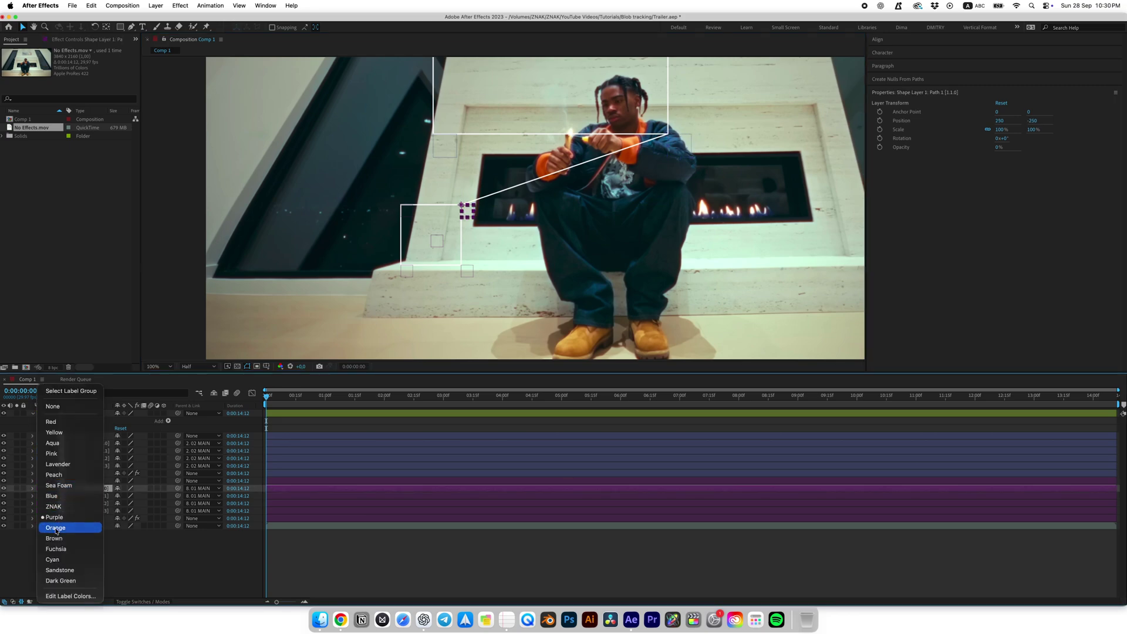
left_click(59, 505)
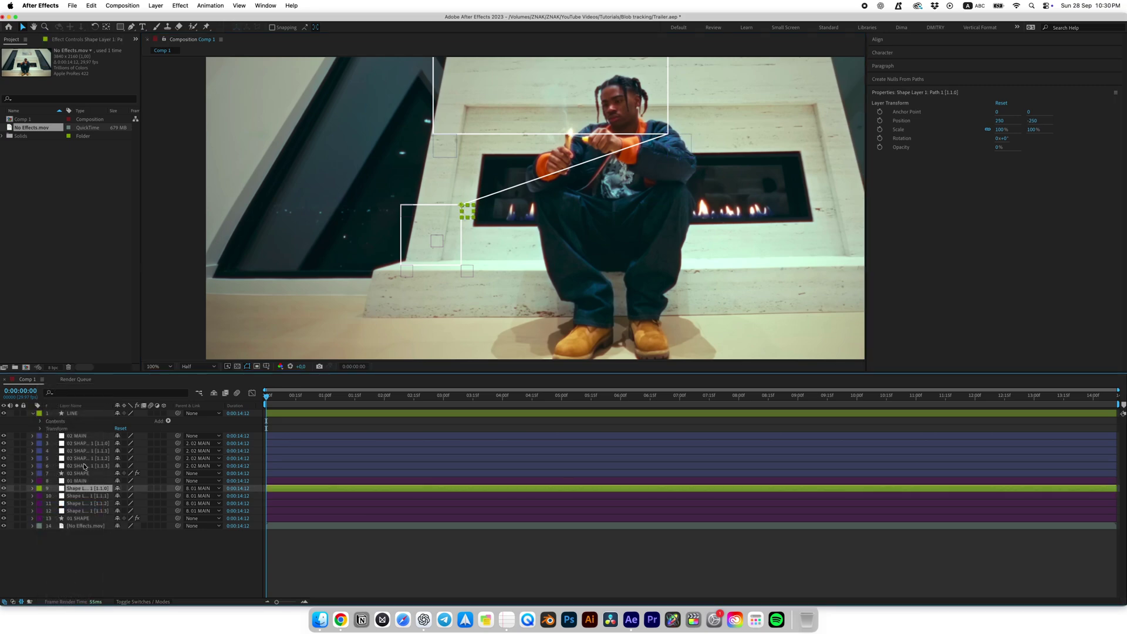
Step: Set the label color of the large rectangle's null at the line's other end, 02 SHAPE: Path 1 [1.1.1], to ZNAK
left_click(84, 467)
left_click(85, 459)
left_click(688, 151)
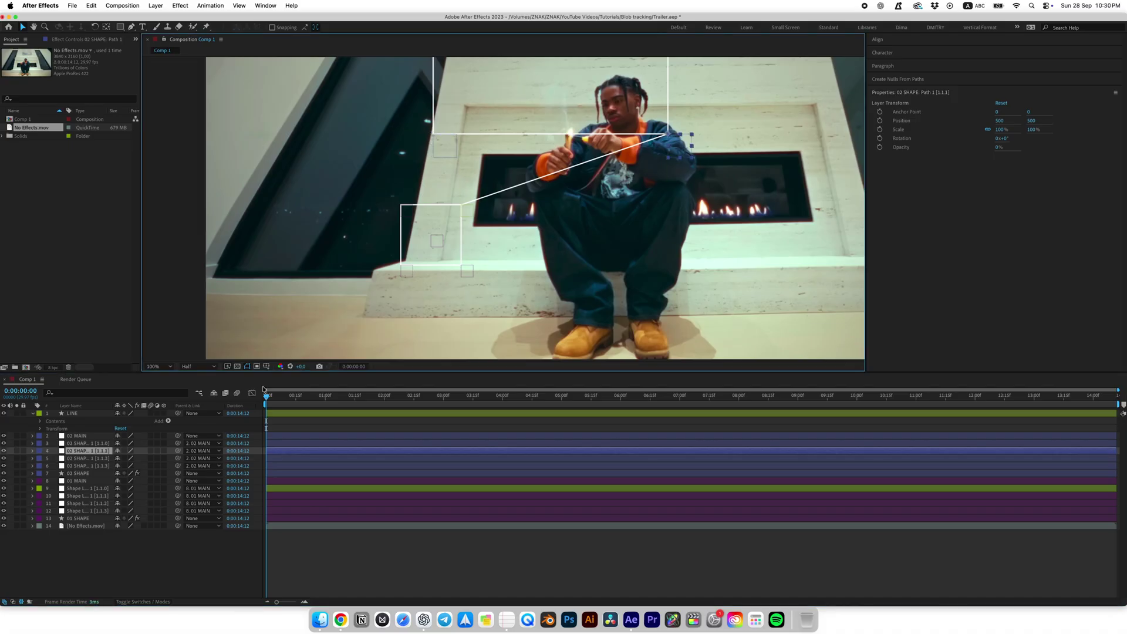
left_click(40, 451)
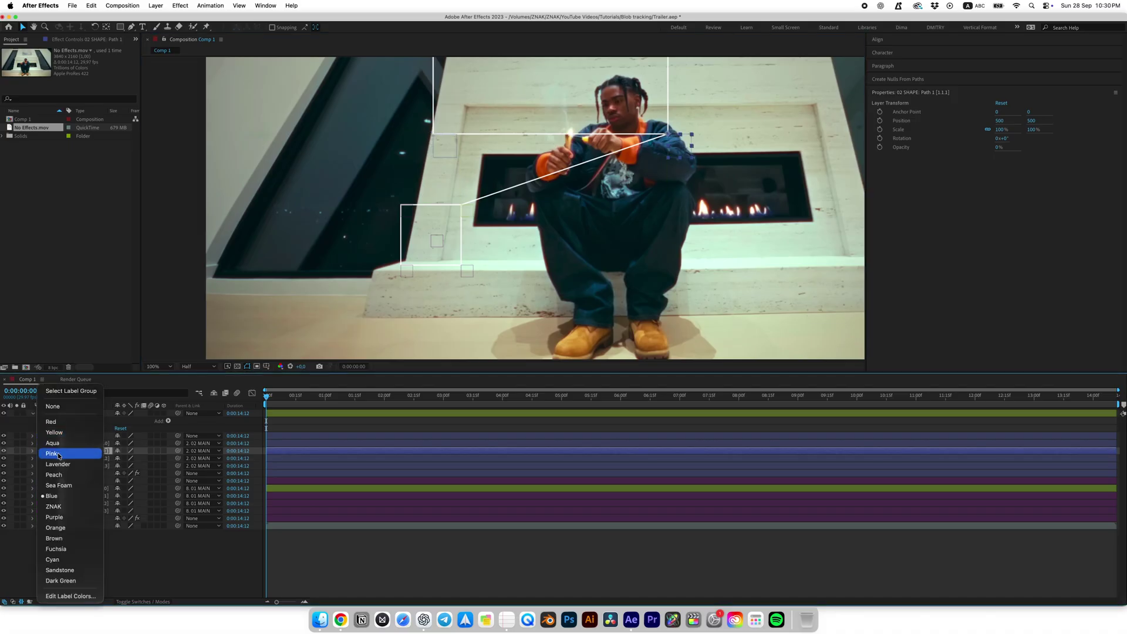
left_click(62, 509)
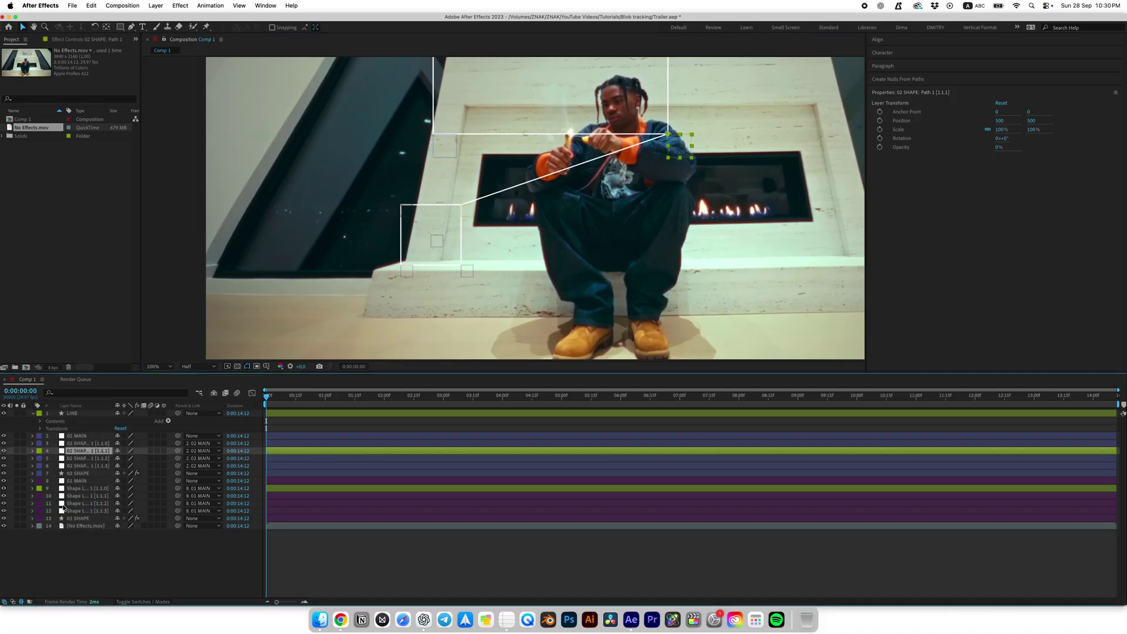
Step: Add the copied createPath line expression to the Path property of the LINE layer's Path 1
left_click(71, 414)
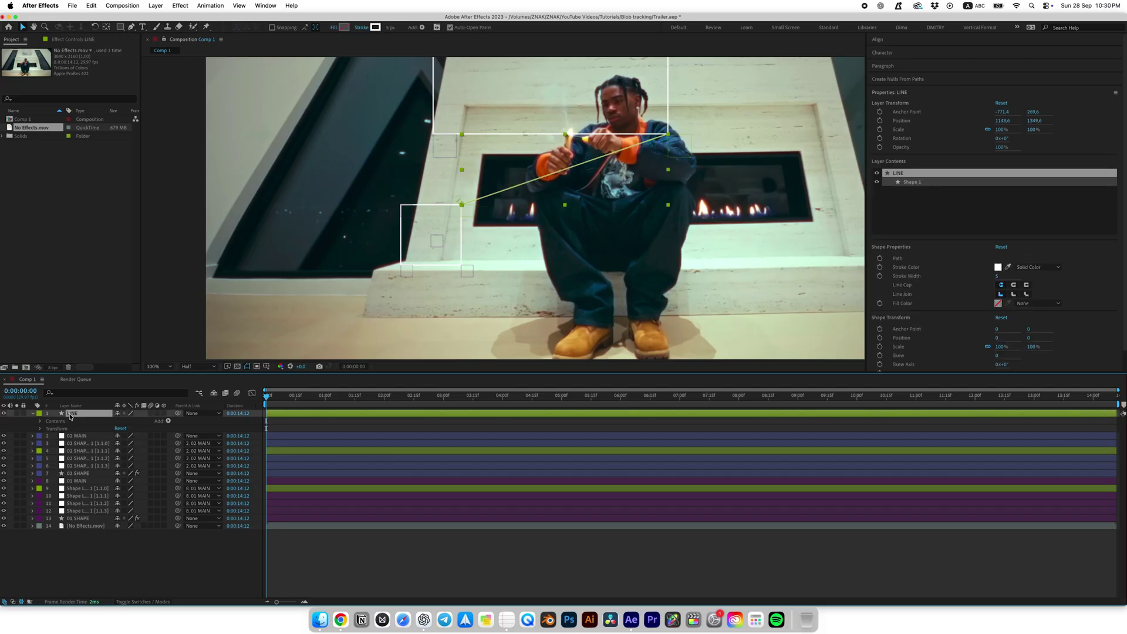
left_click(40, 422)
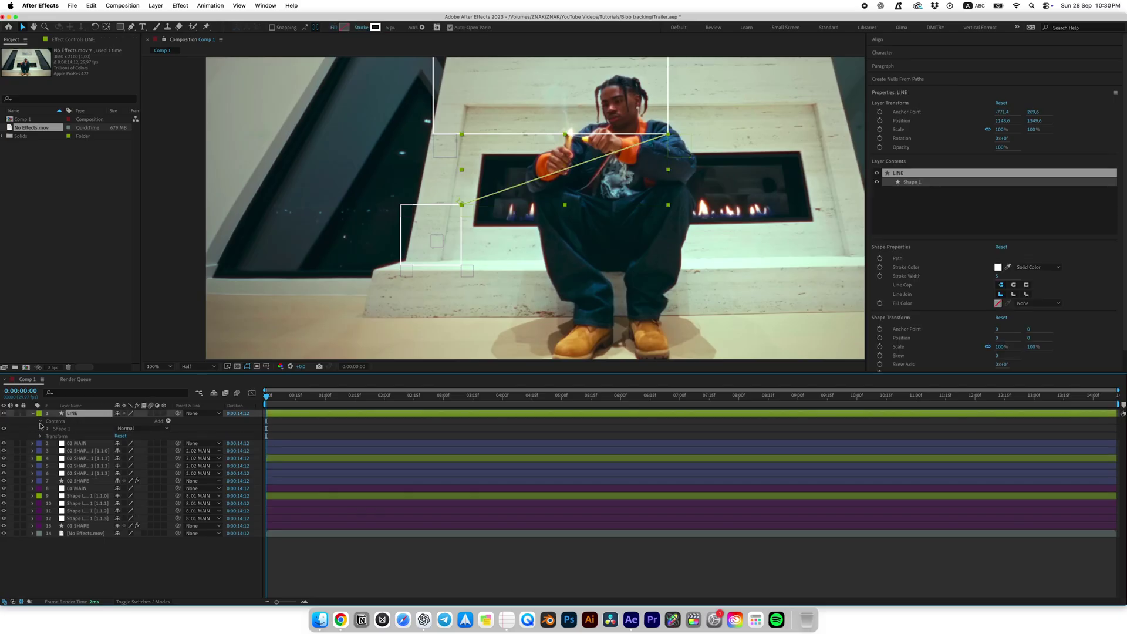
left_click(47, 428)
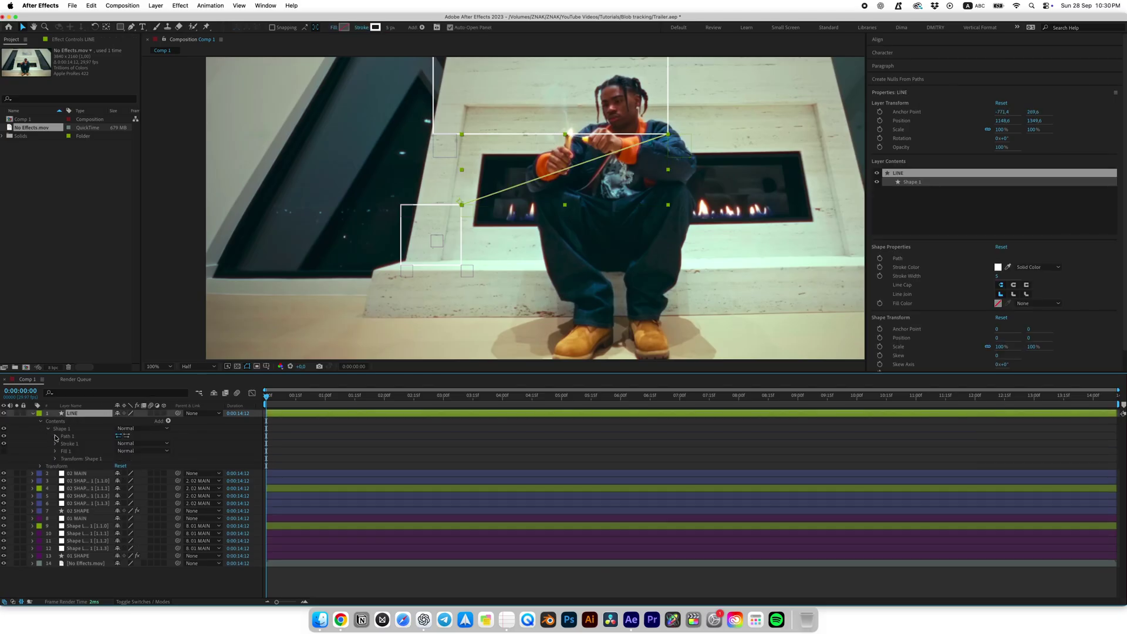
left_click(56, 437)
left_click(69, 444, "alt")
type("start = thisComp.layer(\"04 SHAPE: Path 1 [1.1.0]\").toComp([0, 0]); end = thisComp.layer(\"05 SHAPE: Path 1 [1.1.3]\").toComp([0, 0]);")
left_click(318, 432)
left_click(330, 455)
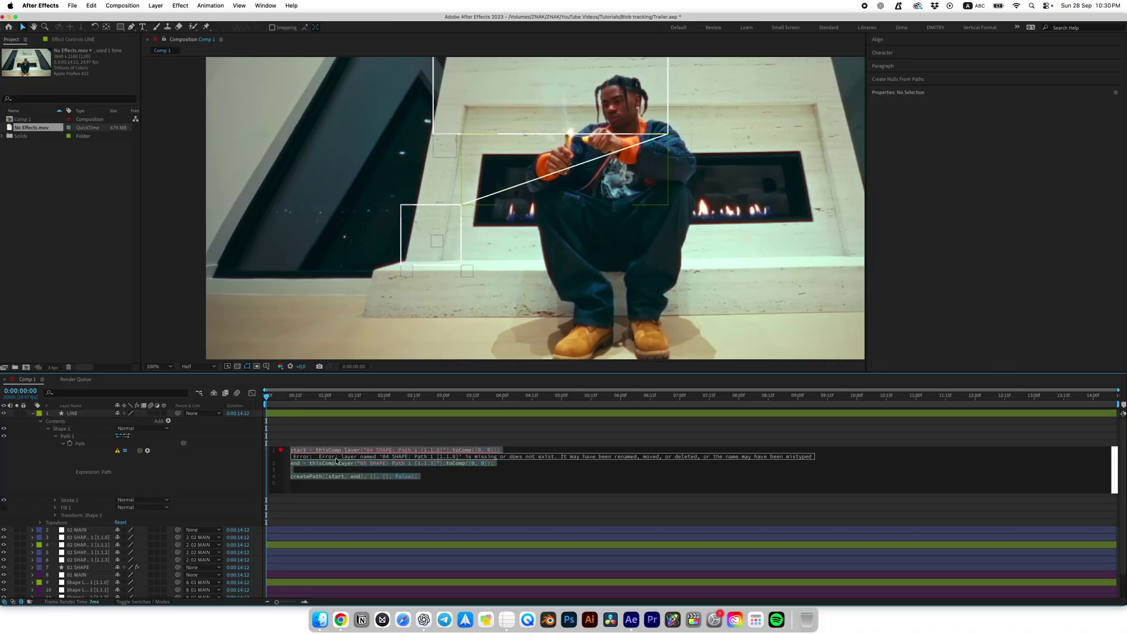
Step: Link the Path expression's start to the 02 SHAPE: Path 1 [1.1.1] null and its end to Shape Layer 1: Path 1 [1.1.0]
left_click(77, 583)
left_click(299, 460)
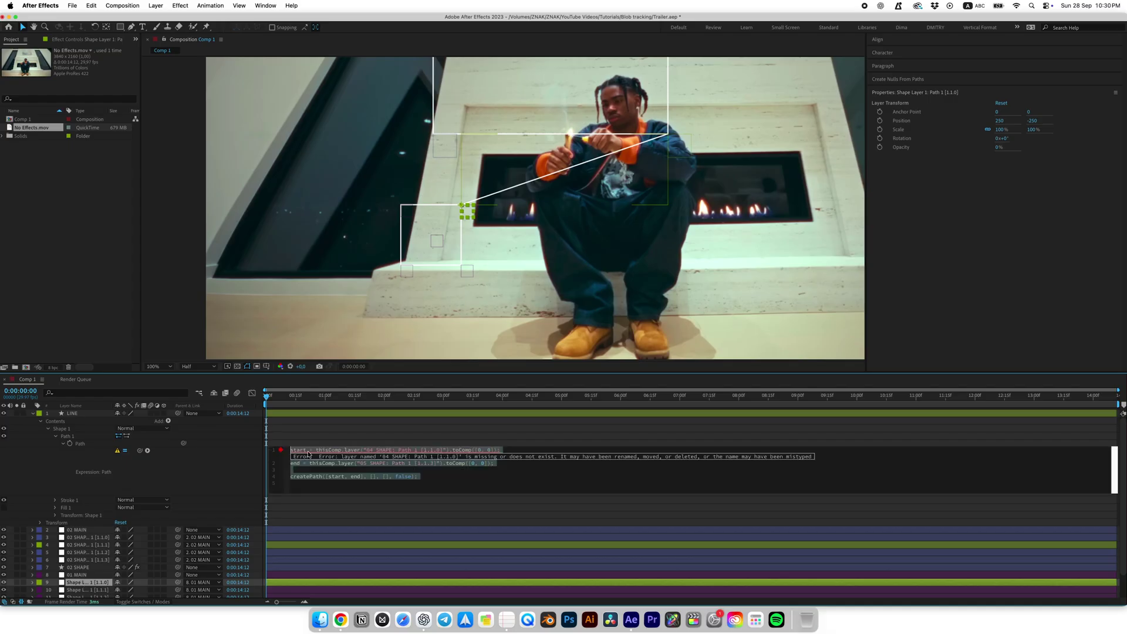
left_click_drag(316, 449, 445, 433)
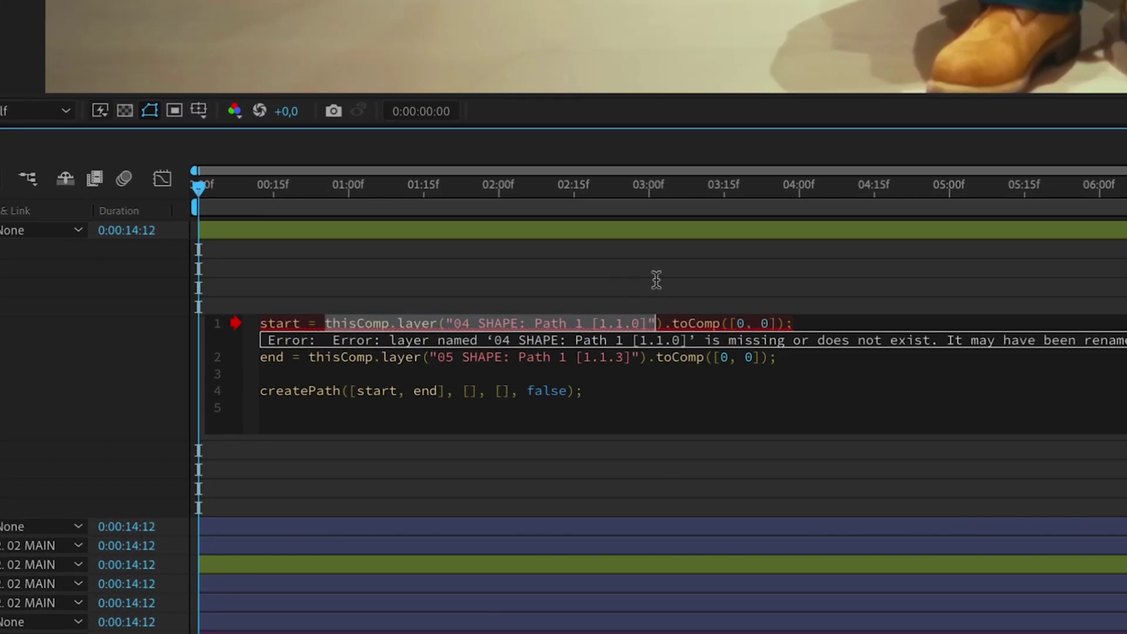
left_click_drag(656, 280, 664, 283)
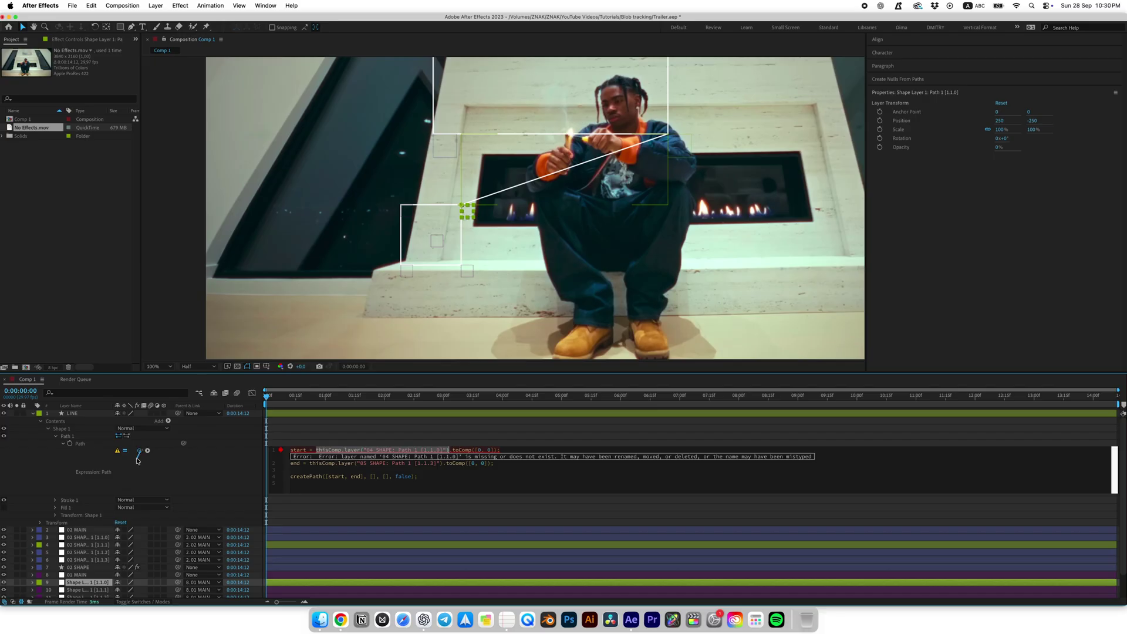
left_click_drag(139, 451, 88, 545)
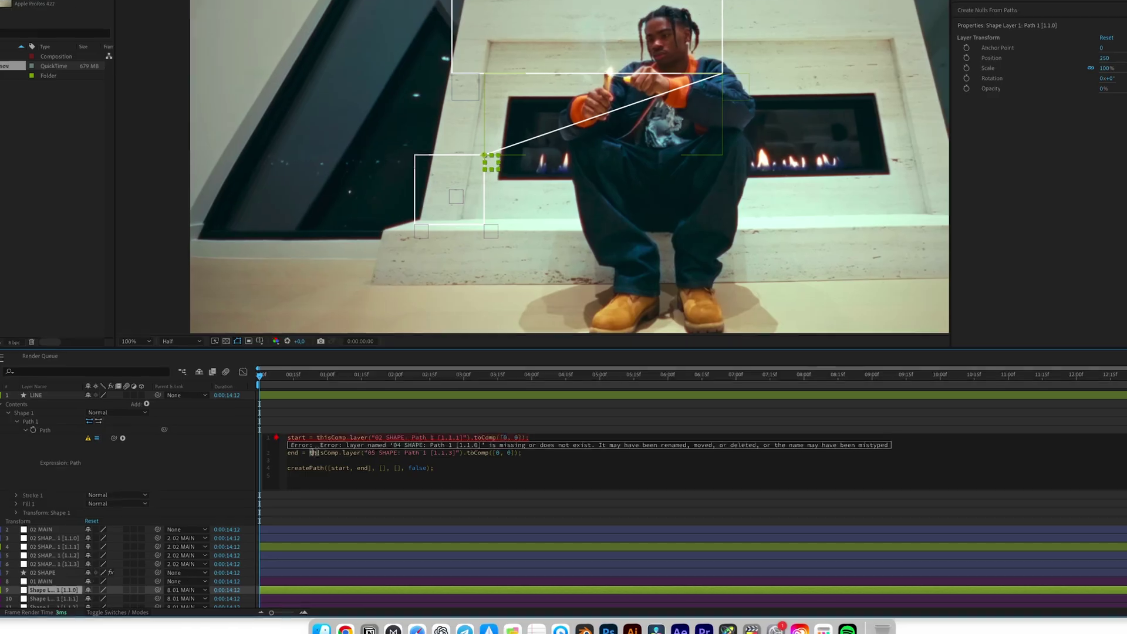
left_click_drag(310, 453, 463, 453)
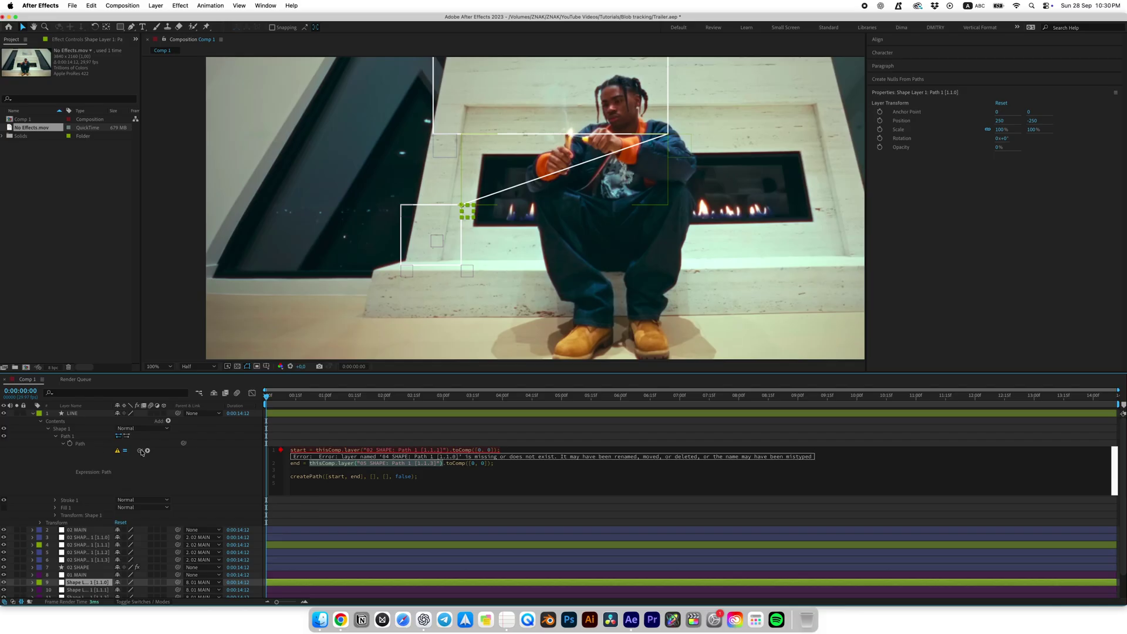
left_click_drag(140, 452, 88, 583)
Step: Center the LINE layer's anchor point in its content and move the line so its ends meet the two rectangles' corners
scroll(445, 268, "down", 4)
left_click(477, 259)
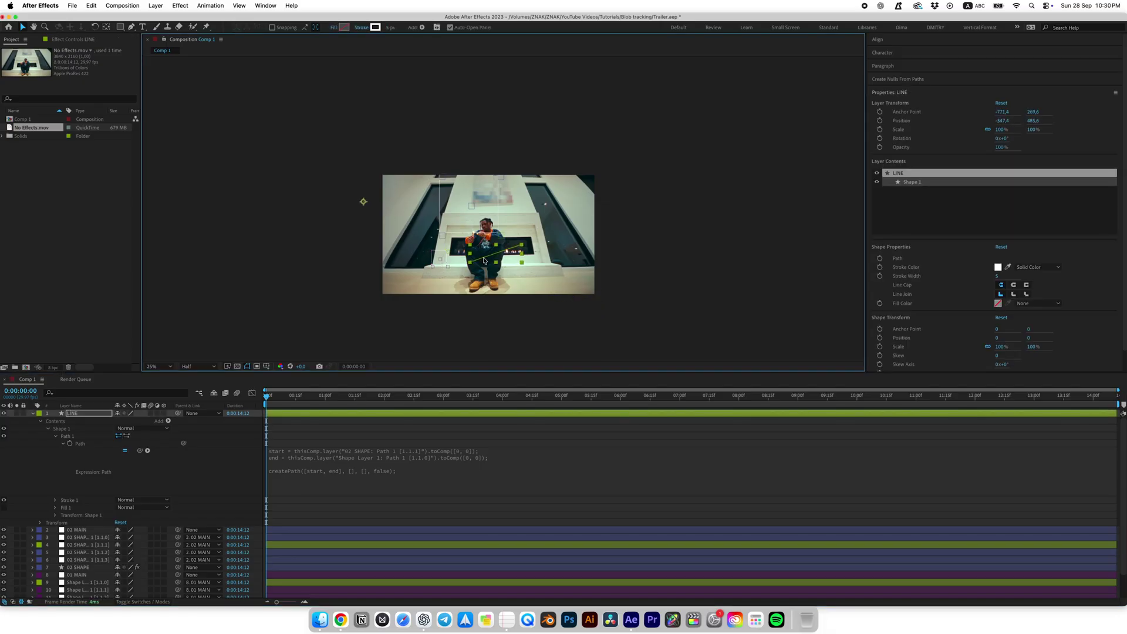
right_click(485, 259)
mouse_move(528, 308)
left_click(650, 423)
scroll(435, 249, "up", 4)
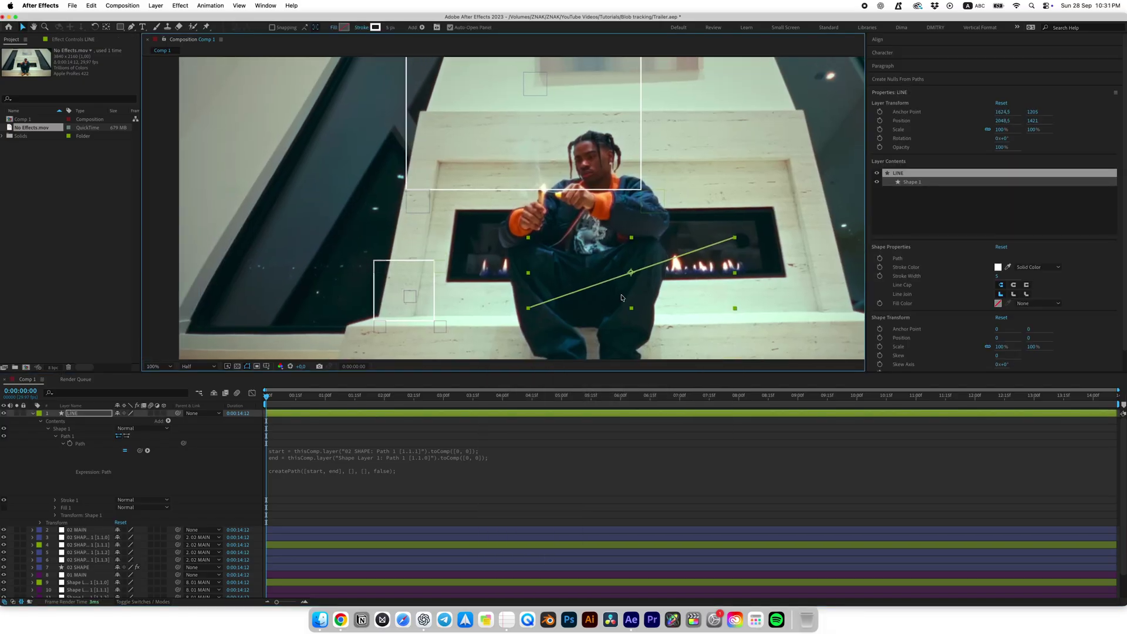
scroll(434, 262, "up", 3)
left_click_drag(476, 262, 484, 232)
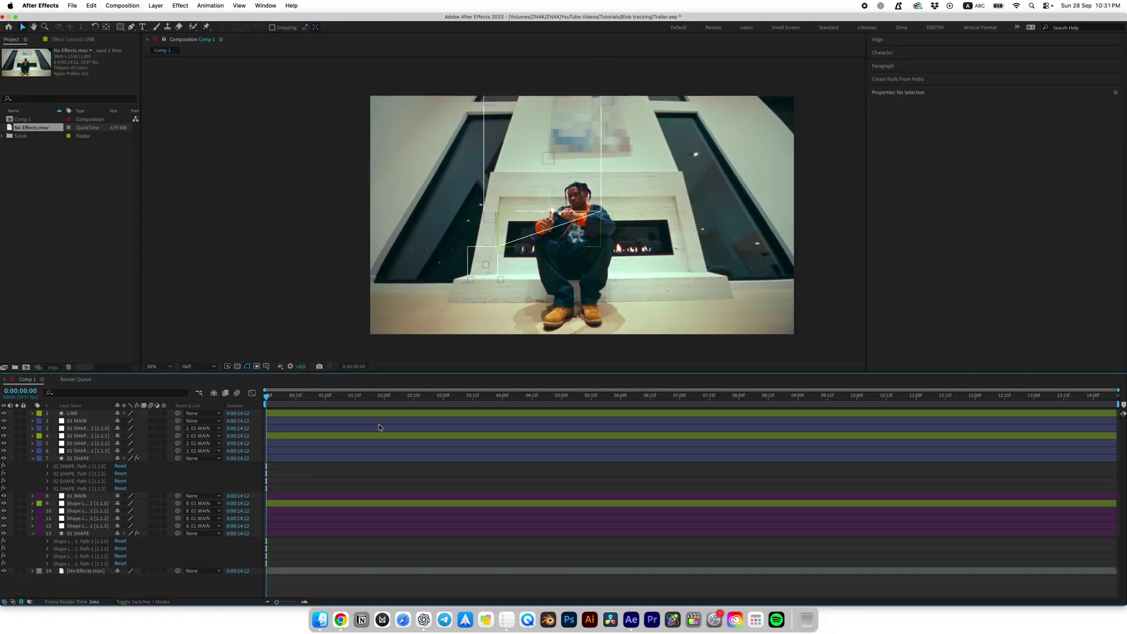
Step: Collapse the layer properties and preview the connecting line's motion from the start of the composition
key("u")
key("space")
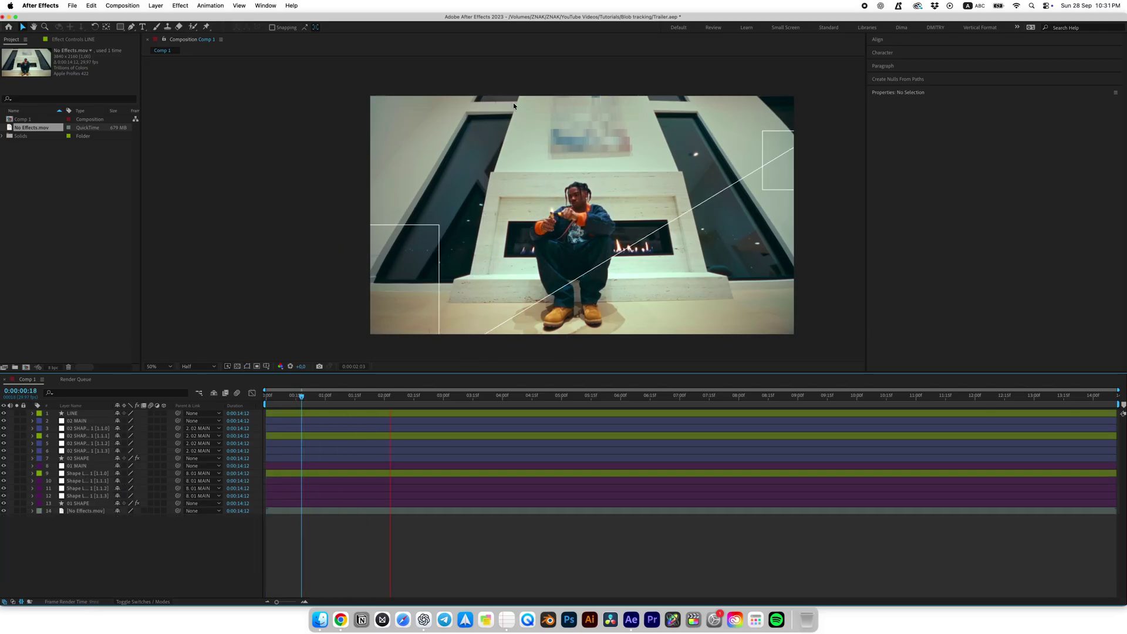
left_click(576, 198)
key("space")
left_click_drag(345, 396, 266, 395)
key("space")
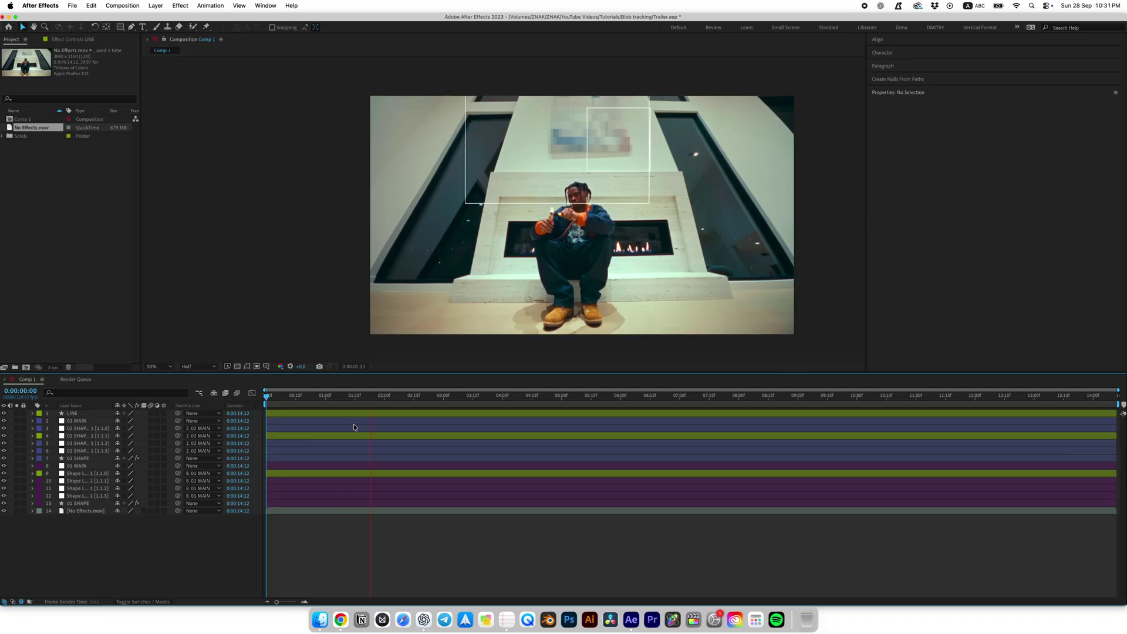
key("space")
Step: Duplicate the 01 SHAPE layer beneath the original, name the copy 01 SHAPE BG and set its stroke width to 0 px
left_click_drag(432, 404, 352, 401)
left_click(79, 504)
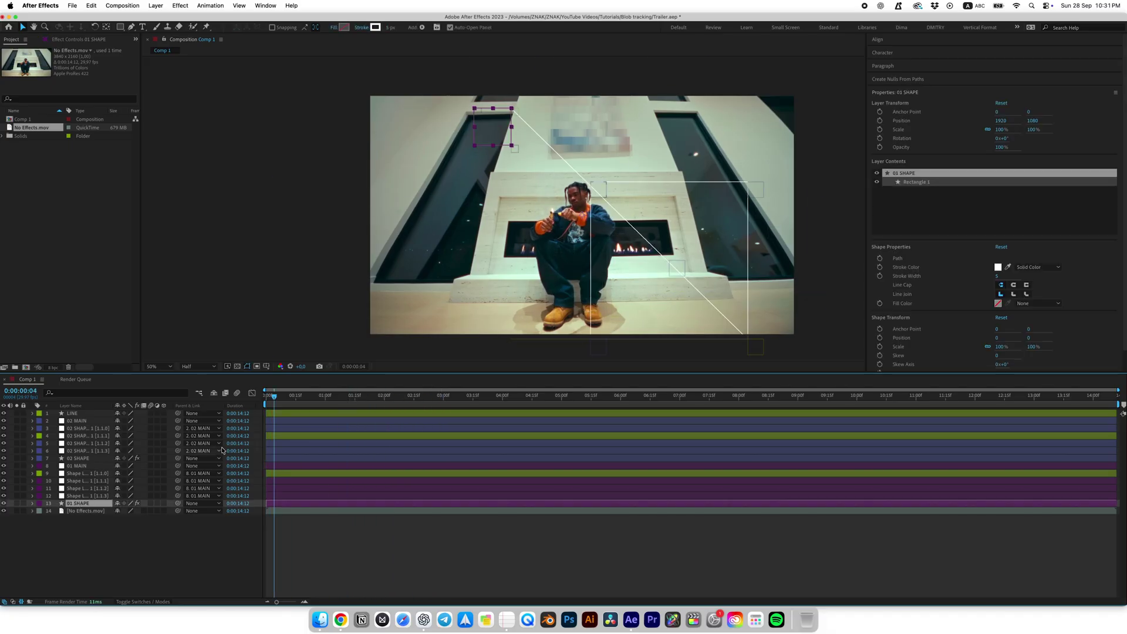
key("super+d")
left_click_drag(91, 505, 91, 518)
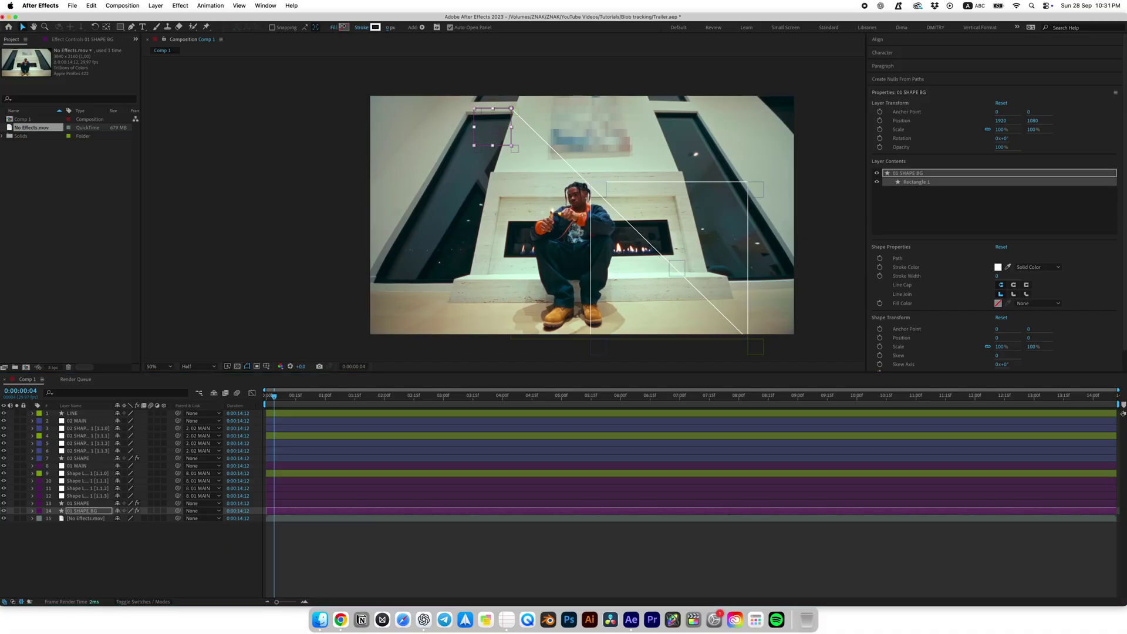
Step: Fill the 01 SHAPE BG rectangle with white (FFFFFF) and set the layer's opacity to 50%
left_click(341, 27)
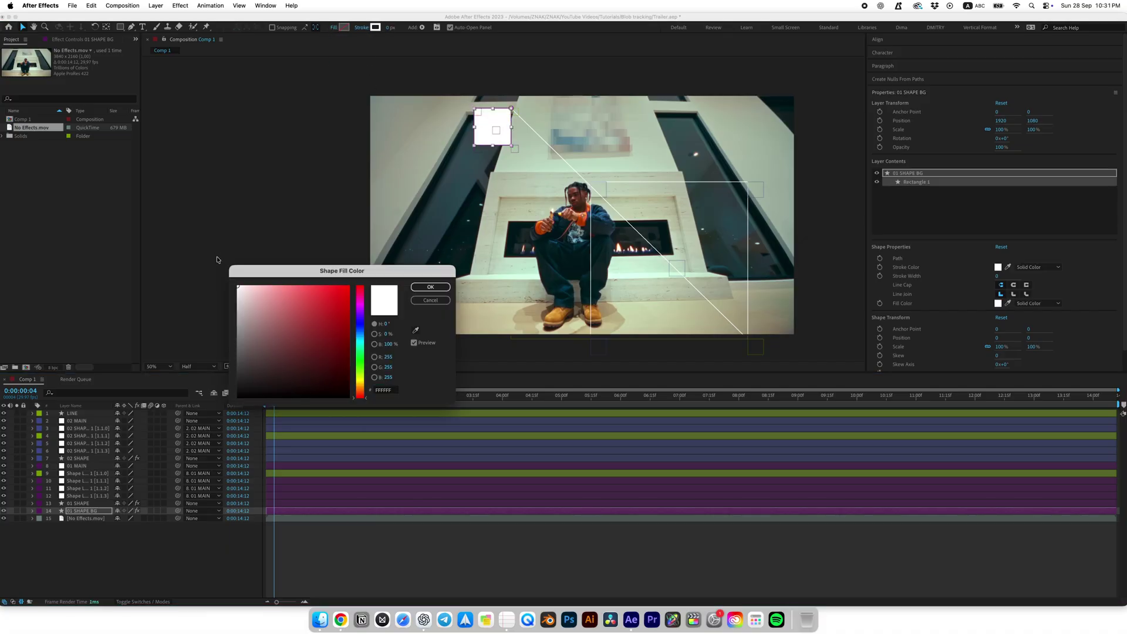
left_click(439, 289)
left_click(92, 511)
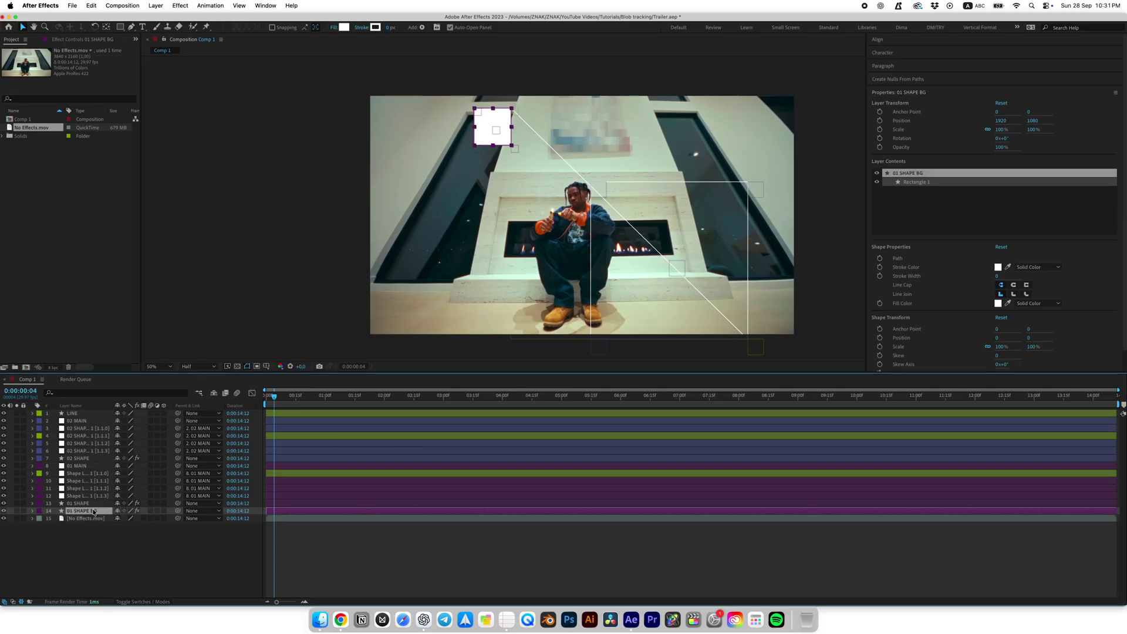
key("t")
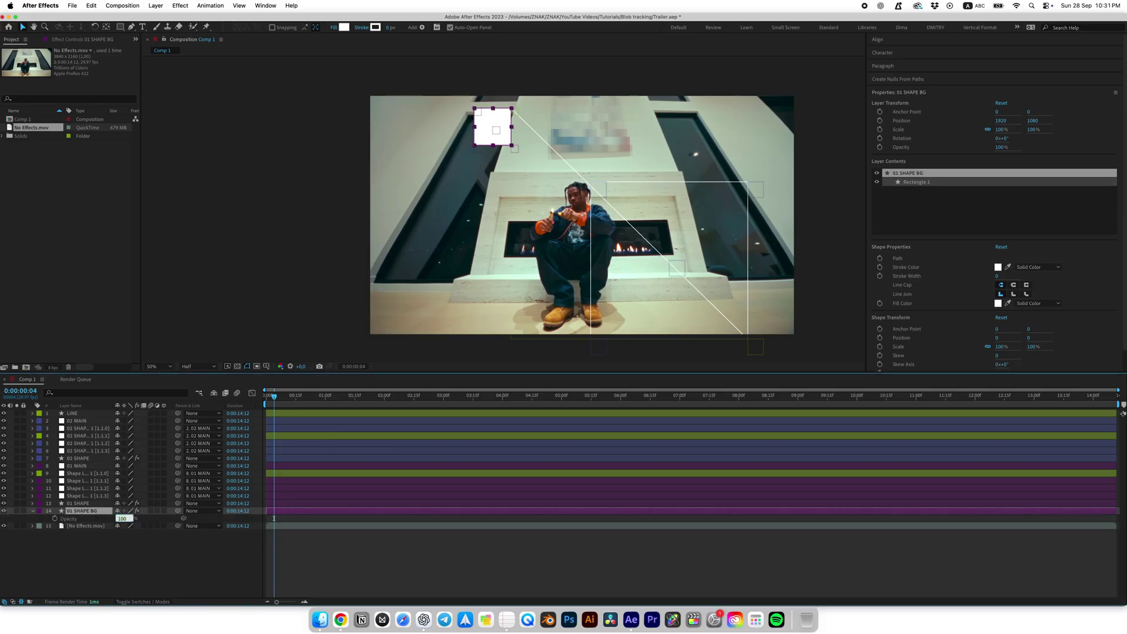
left_click(301, 223)
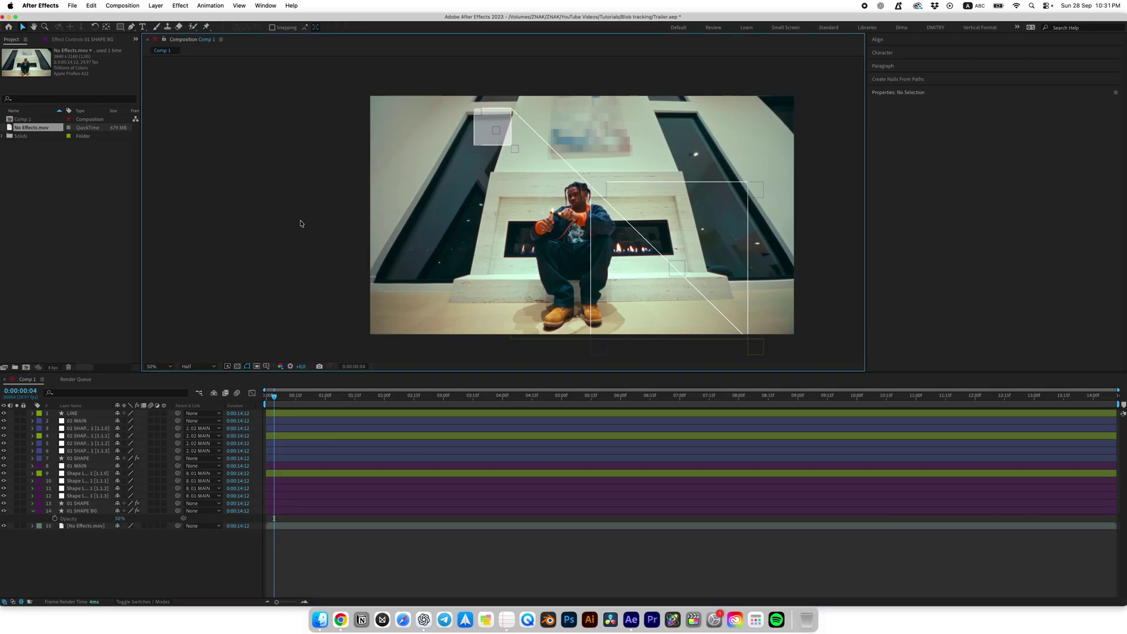
Step: Duplicate 02 SHAPE beneath the original as 02 SHAPE BG, with a white fill, a 0 px stroke and 50% opacity
left_click(84, 460)
key("super+d")
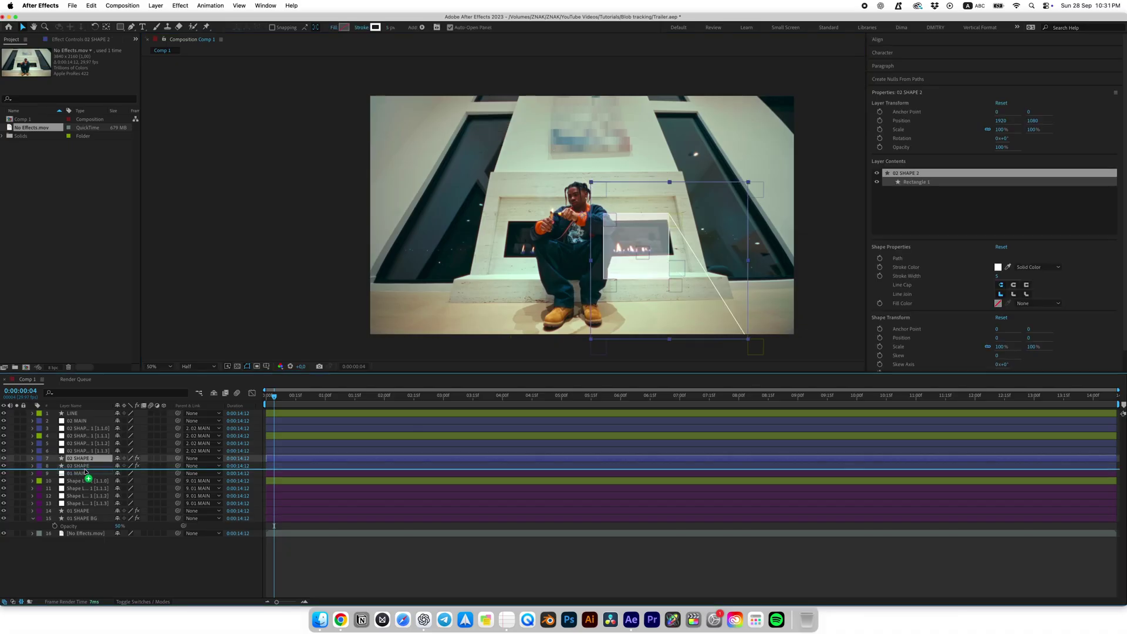
left_click_drag(84, 471, 86, 472)
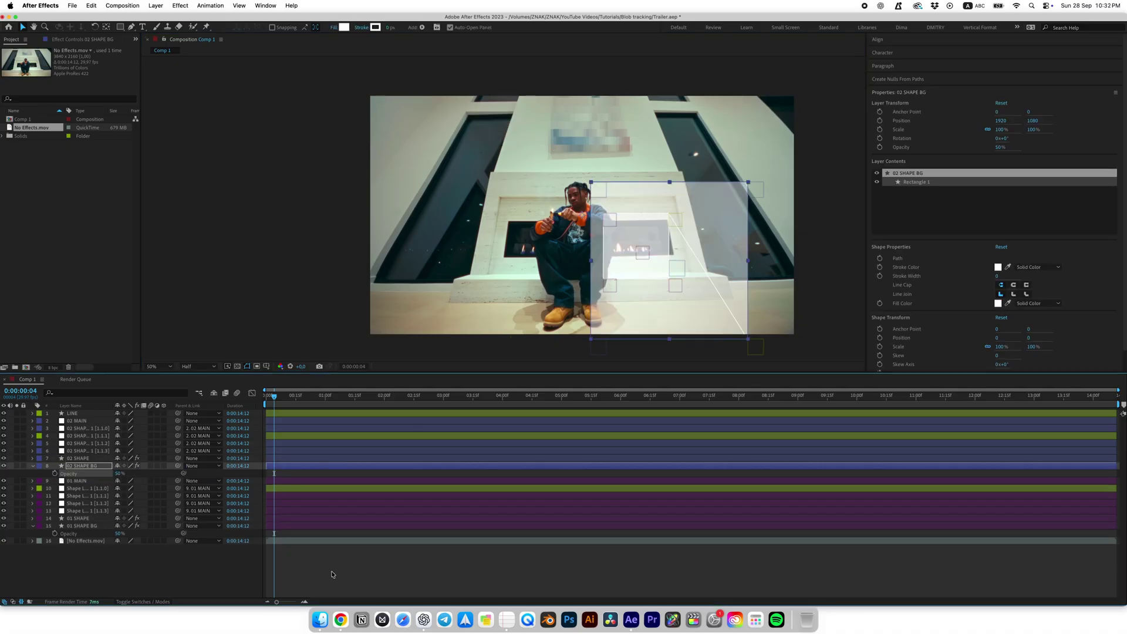
left_click(339, 580)
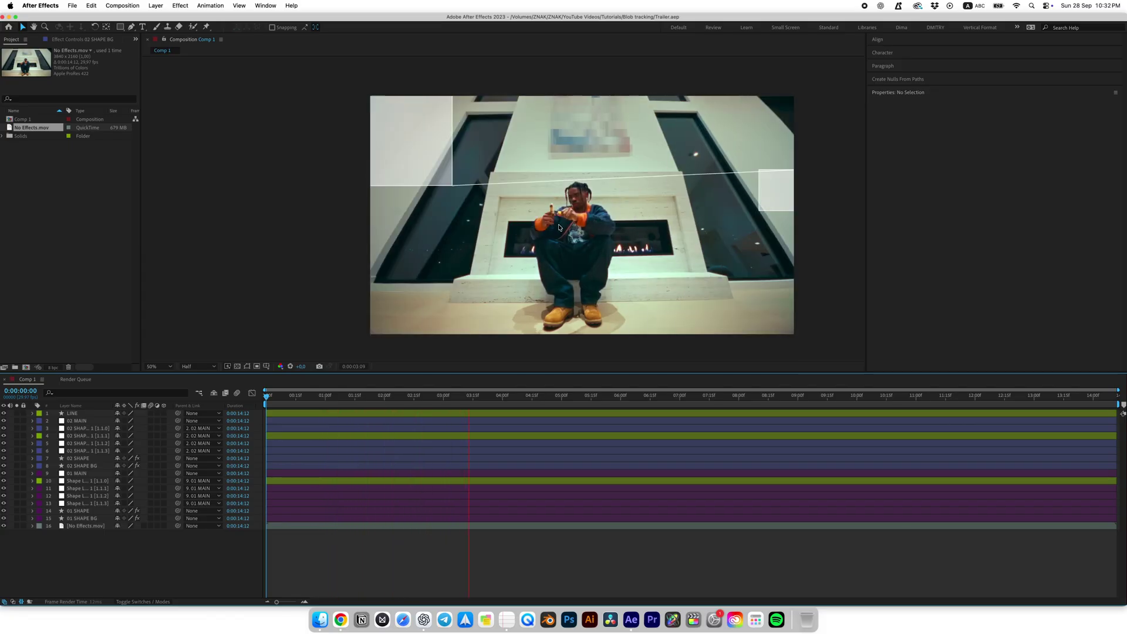
Step: Draw a two-point line over the footage with the Pen tool as a new shape layer
left_click_drag(518, 403, 347, 402)
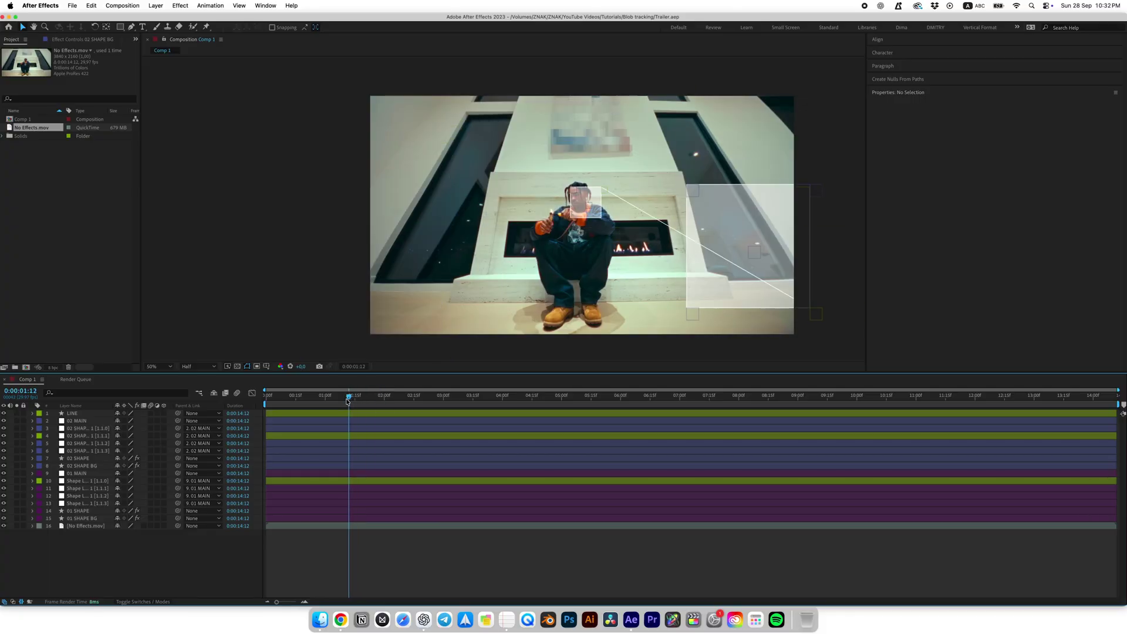
left_click_drag(332, 401, 310, 401)
key("g")
left_click(736, 187)
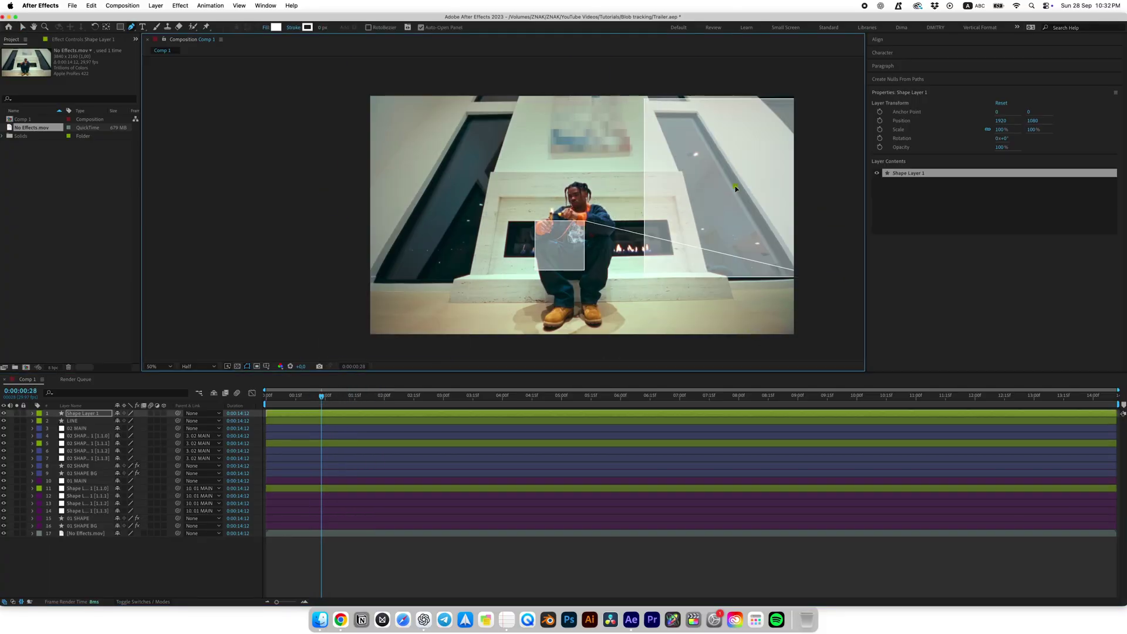
left_click(467, 300)
key("v")
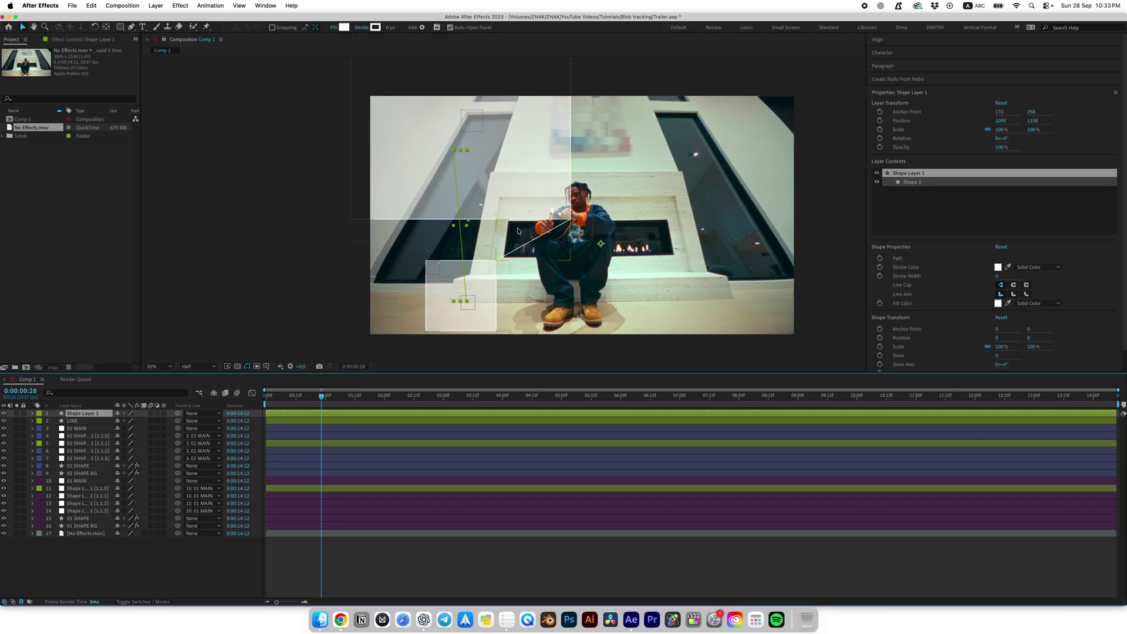
Step: Remove the new line's fill, set its stroke width to 5 px and reposition the line over the footage
left_click(585, 234)
left_click(88, 414)
double_click(620, 259)
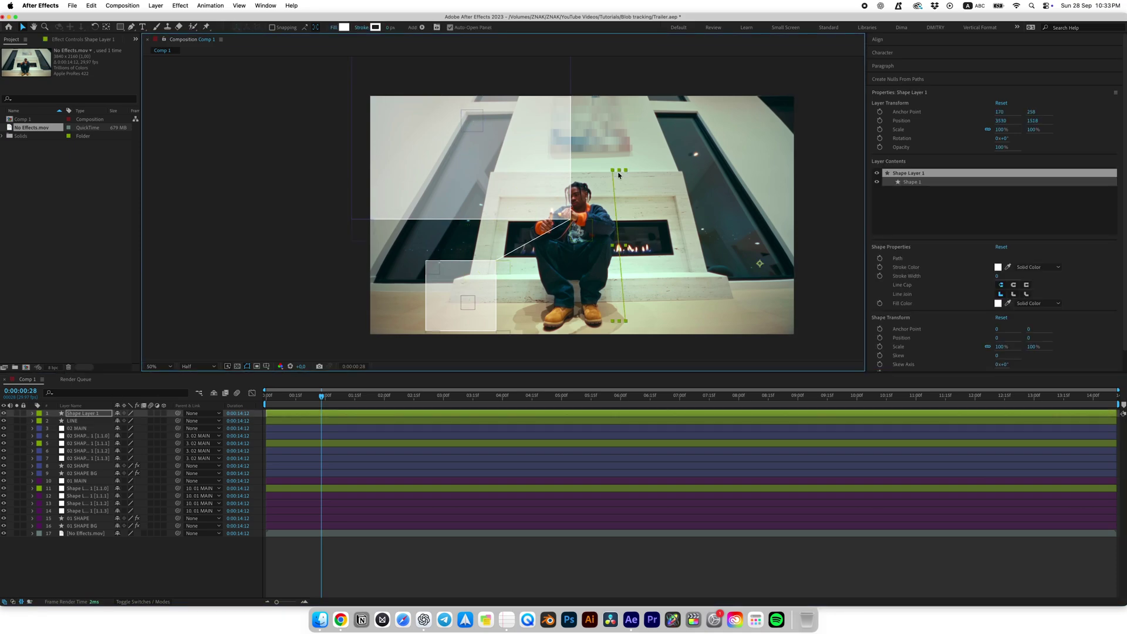
left_click(333, 27)
left_click(521, 209)
left_click(590, 261)
left_click(390, 28)
type("5")
left_click(704, 194)
left_click(813, 182)
left_click(614, 188)
left_click_drag(612, 173, 556, 152)
left_click(130, 28)
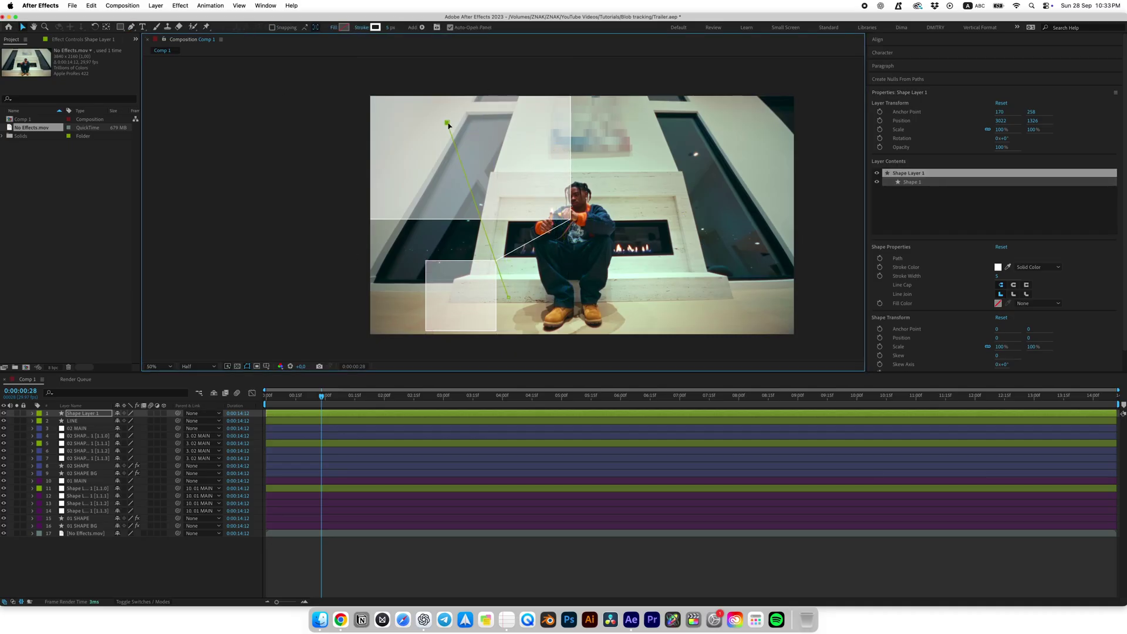
Step: Copy the createPath line expression from TextEdit and add it to the Path property of Shape Layer 1's Path 1
left_click(82, 413)
left_click(73, 420)
left_click(506, 619)
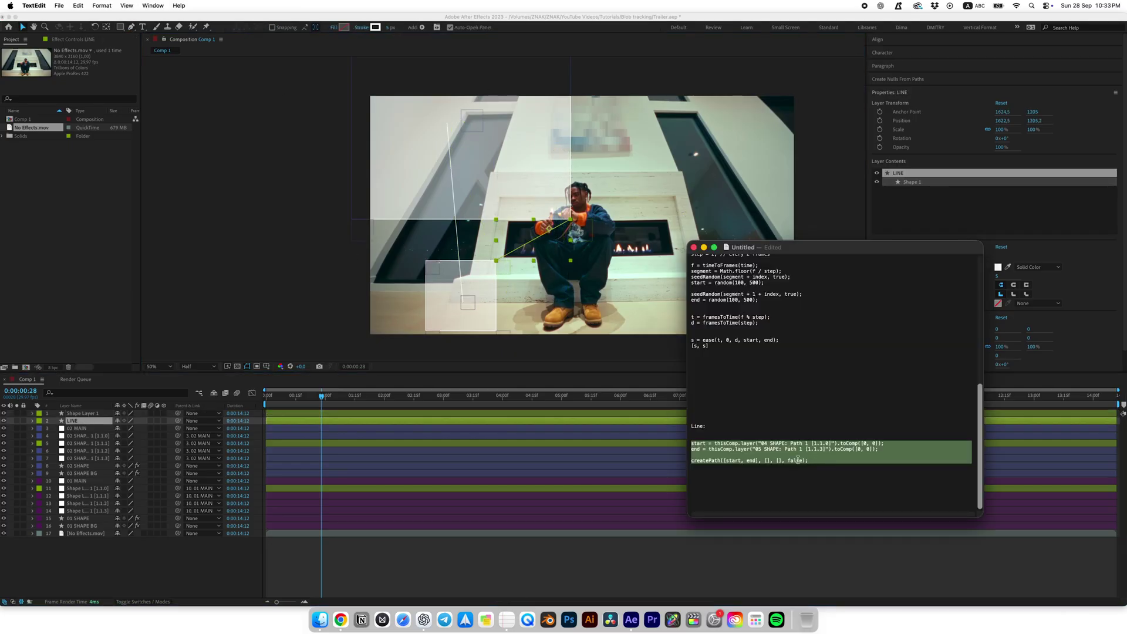
left_click(82, 413)
type("start = thisComp.layer(\"04 SHAPE: Path 1 [1.1.0]\").toComp([0, 0]); end = thisComp.layer(\"05 SHAPE: Path 1 [1.1.3]\").toComp([0, 0]);  createPath([start, end], [], [], false);")
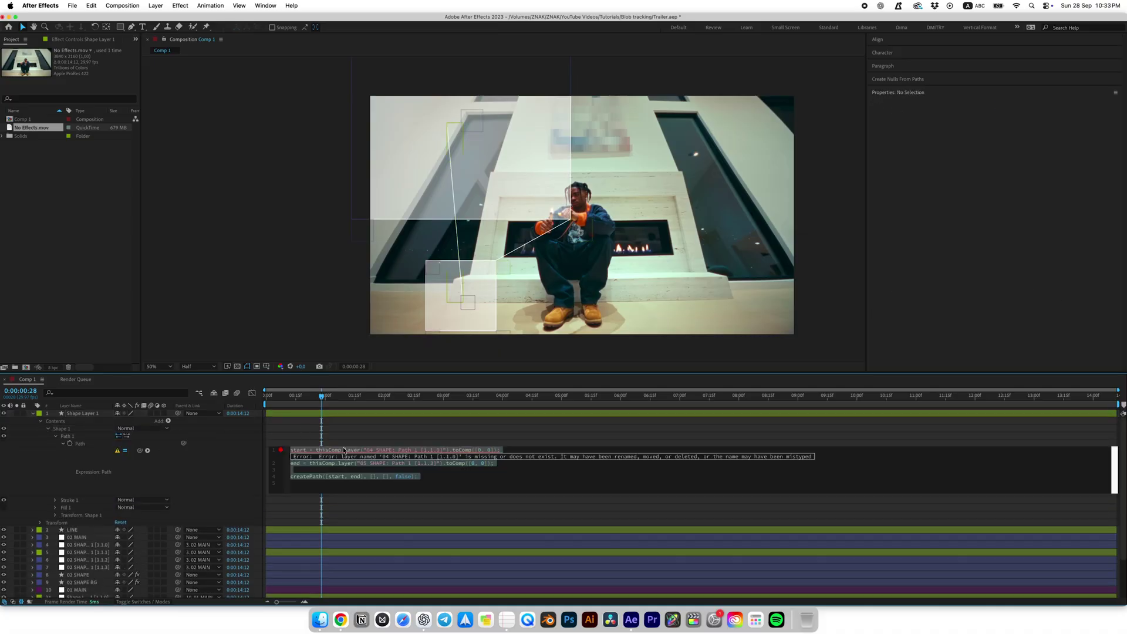
Step: Link the Path expression's start to the 01 MAIN null and its end to the 02 MAIN null
scroll(140, 510, "down", 3)
left_click(308, 434)
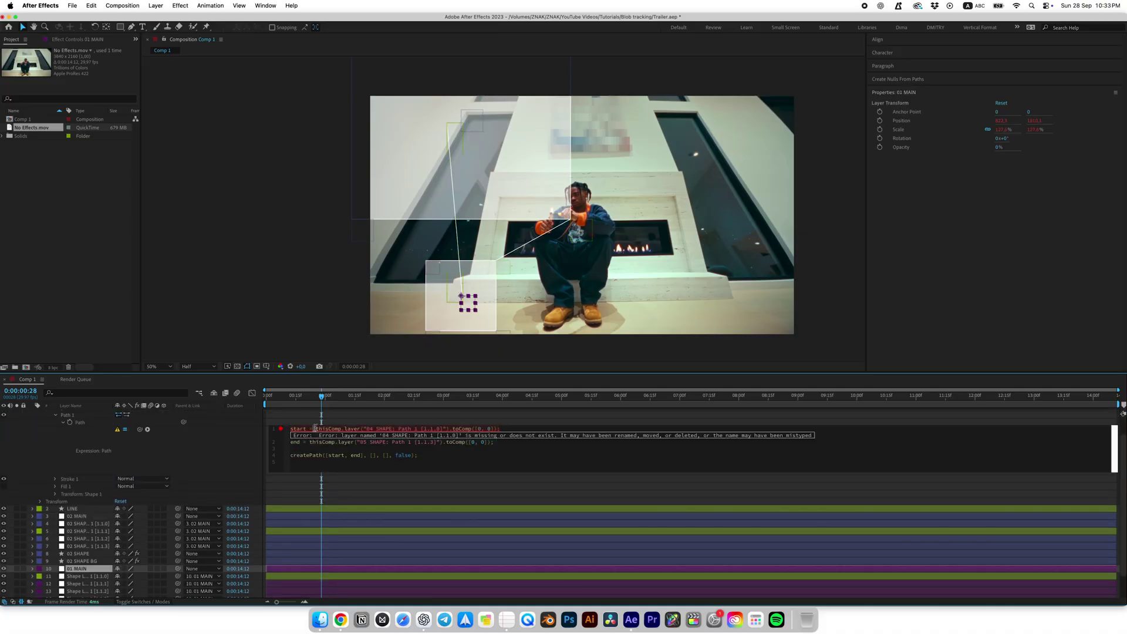
key("super+a")
left_click_drag(316, 429, 434, 410)
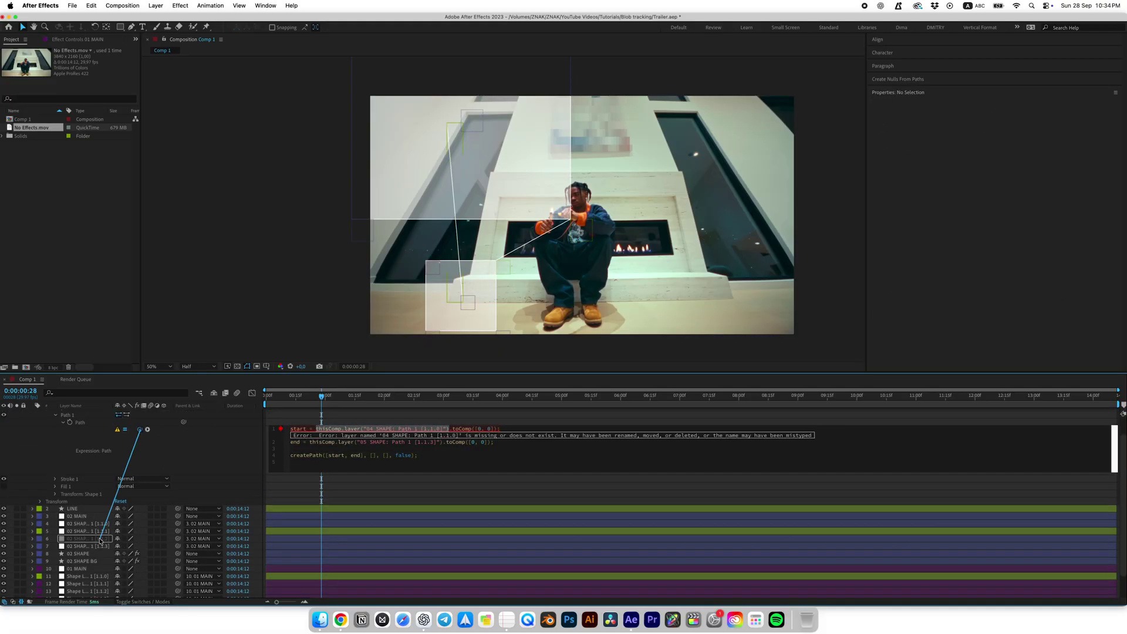
left_click_drag(100, 541, 76, 568)
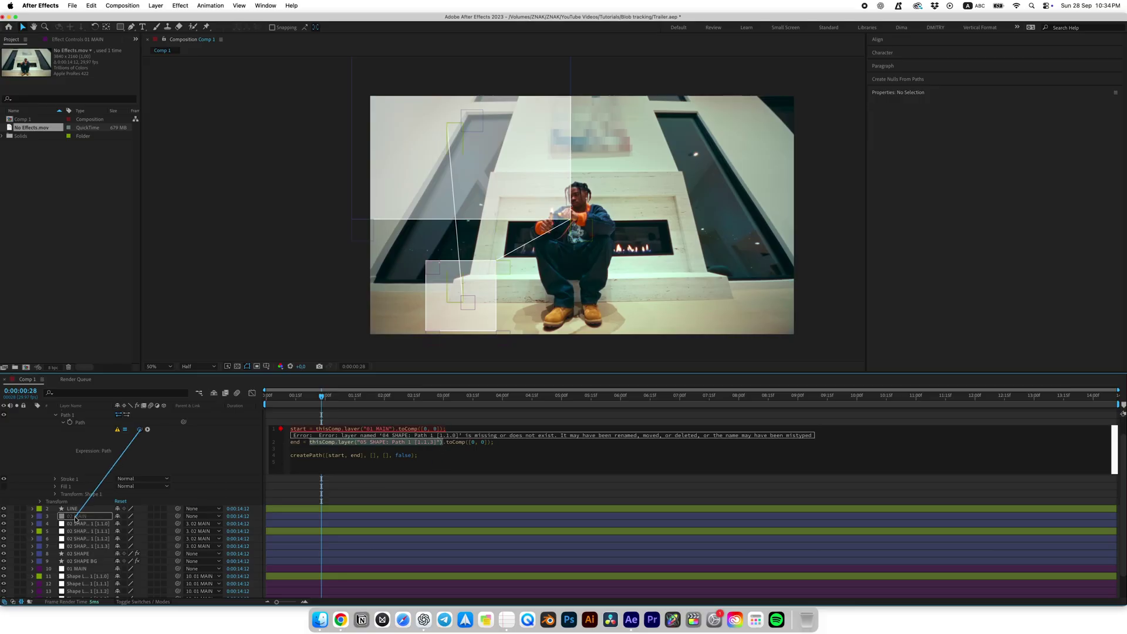
left_click_drag(76, 518, 76, 517)
Step: Enable snapping and move Shape Layer 1's line so its ends meet the 01 MAIN and 02 MAIN null corners
left_click(400, 134)
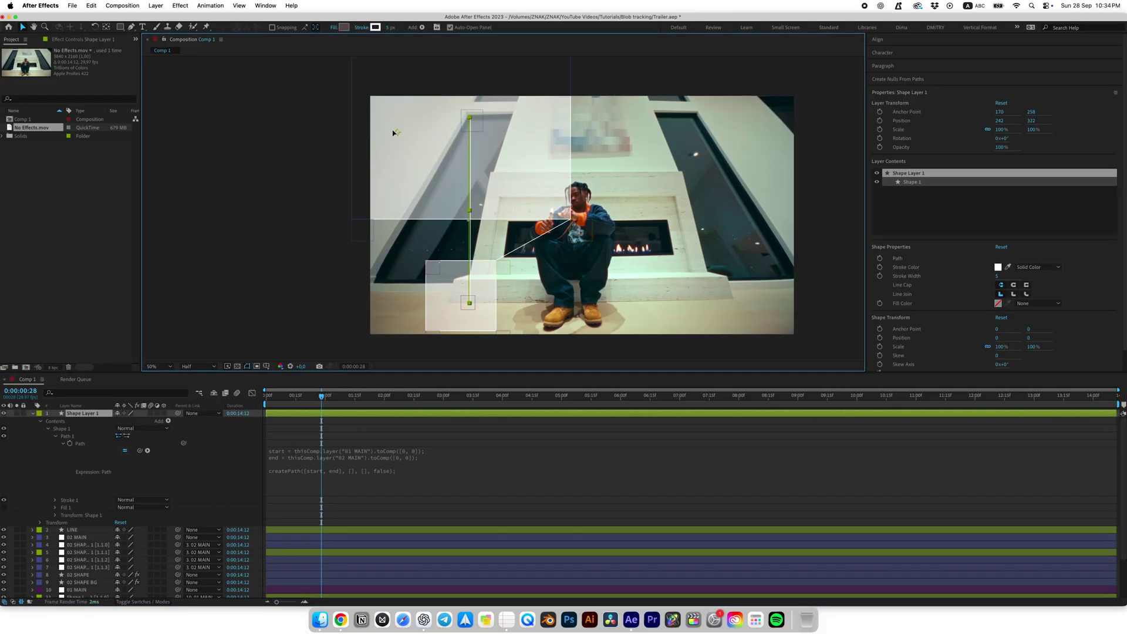
left_click(85, 575)
left_click(81, 537)
scroll(460, 97, "up", 2)
left_click(273, 27)
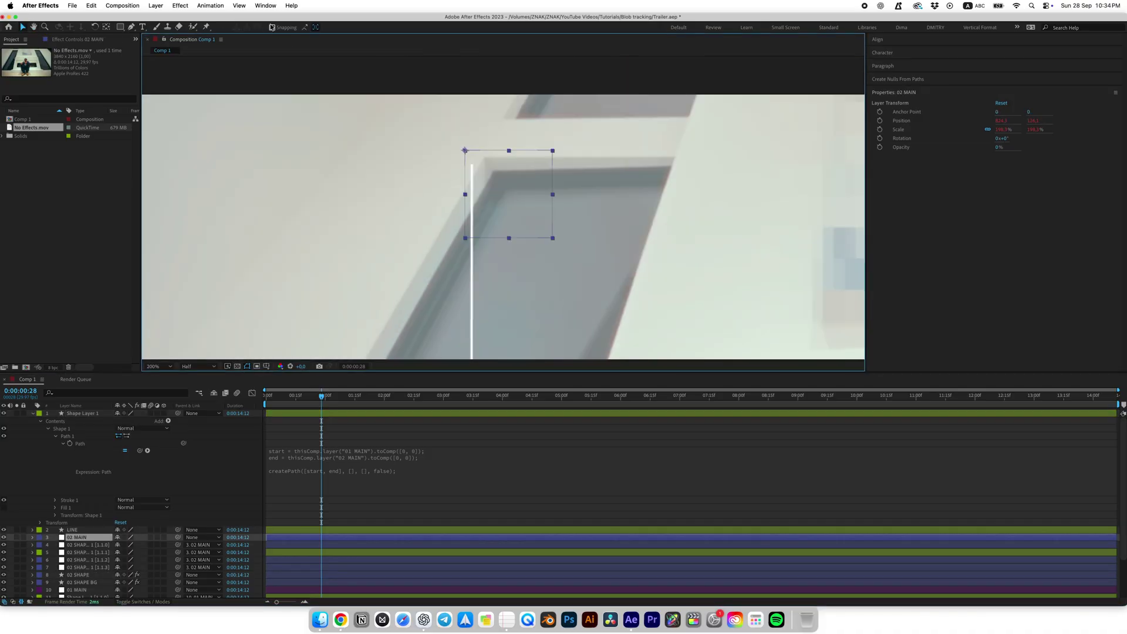
left_click_drag(478, 298, 470, 291)
Step: Try recoloring both connecting lines red with an effect and preview them from the start of the composition
right_click(176, 210)
left_click(361, 390)
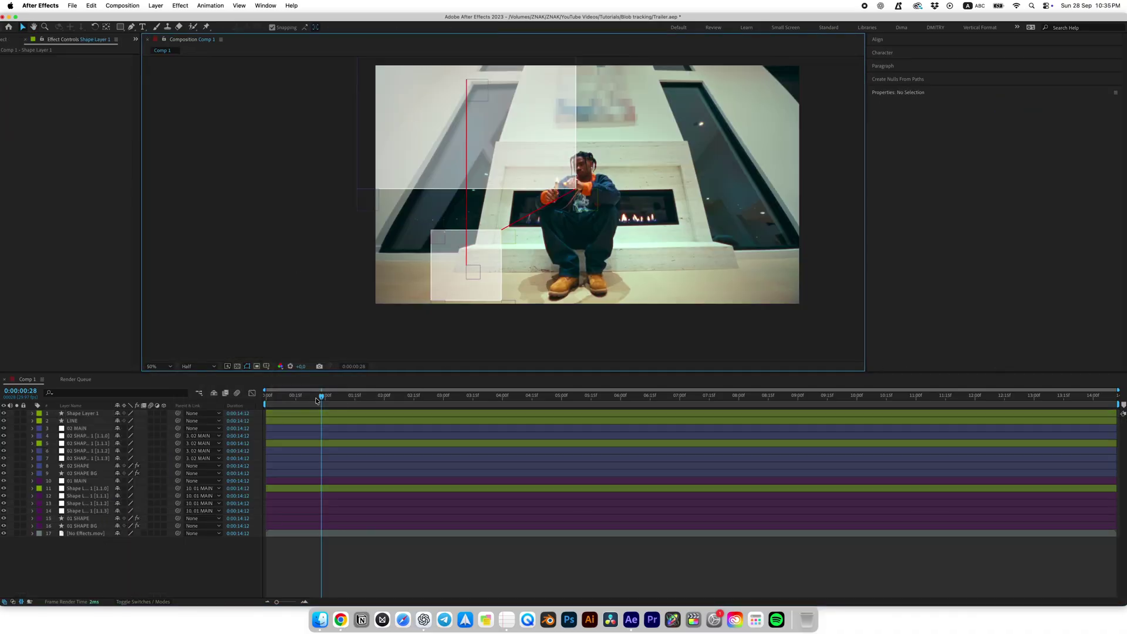
left_click_drag(317, 401, 213, 403)
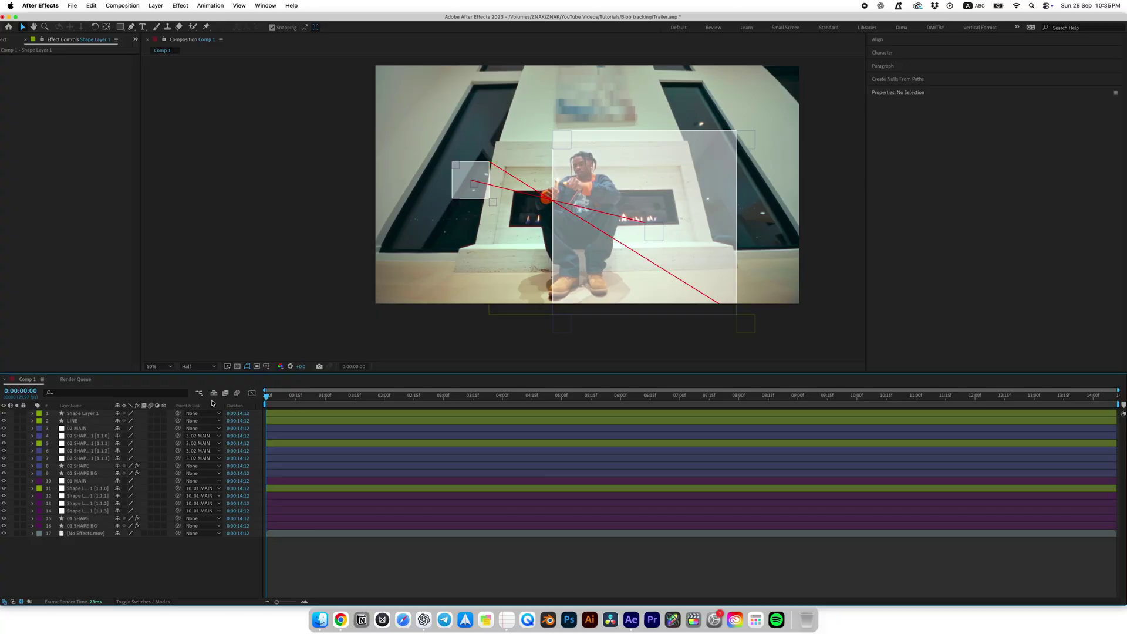
key("space")
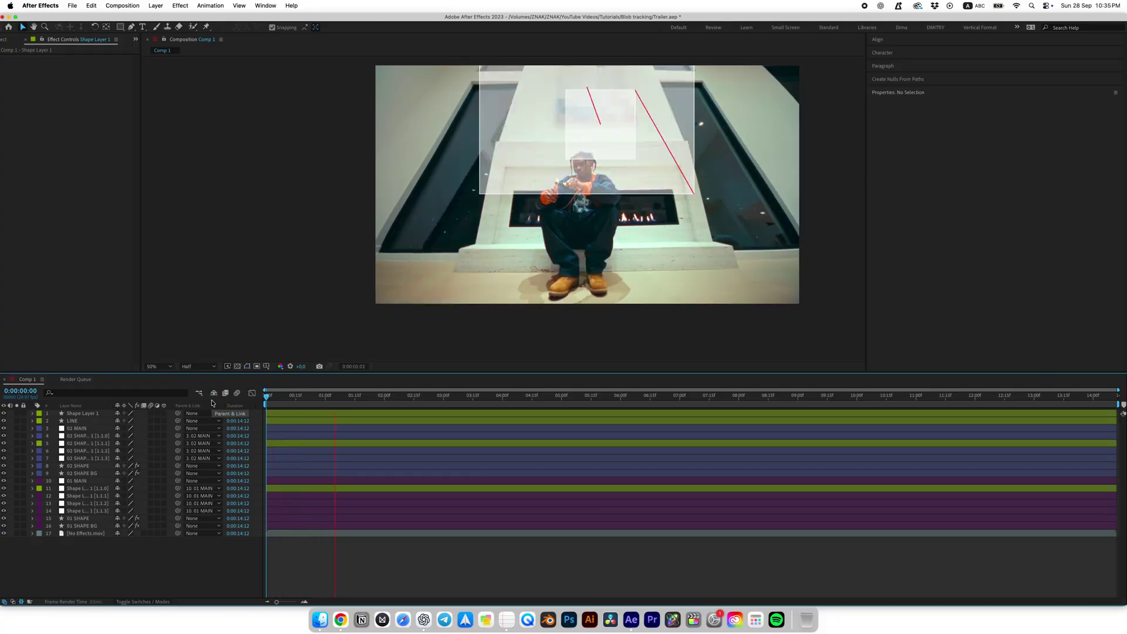
key("space")
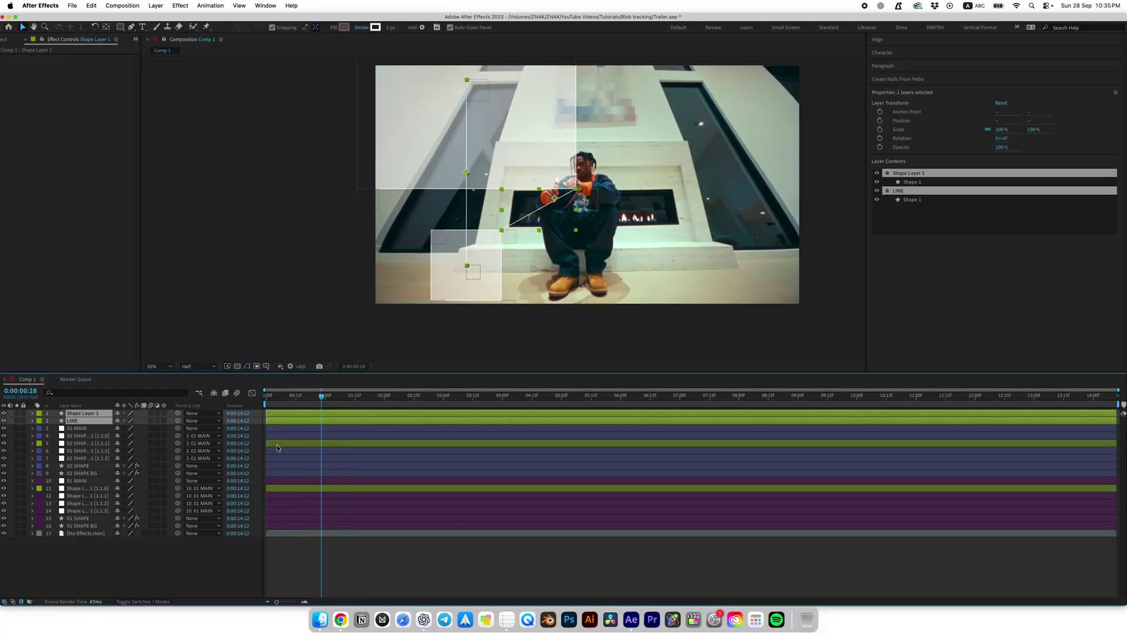
Step: Preview the motion of the filled rectangles and both white connecting lines from the start through the next shot
left_click_drag(320, 403, 198, 417)
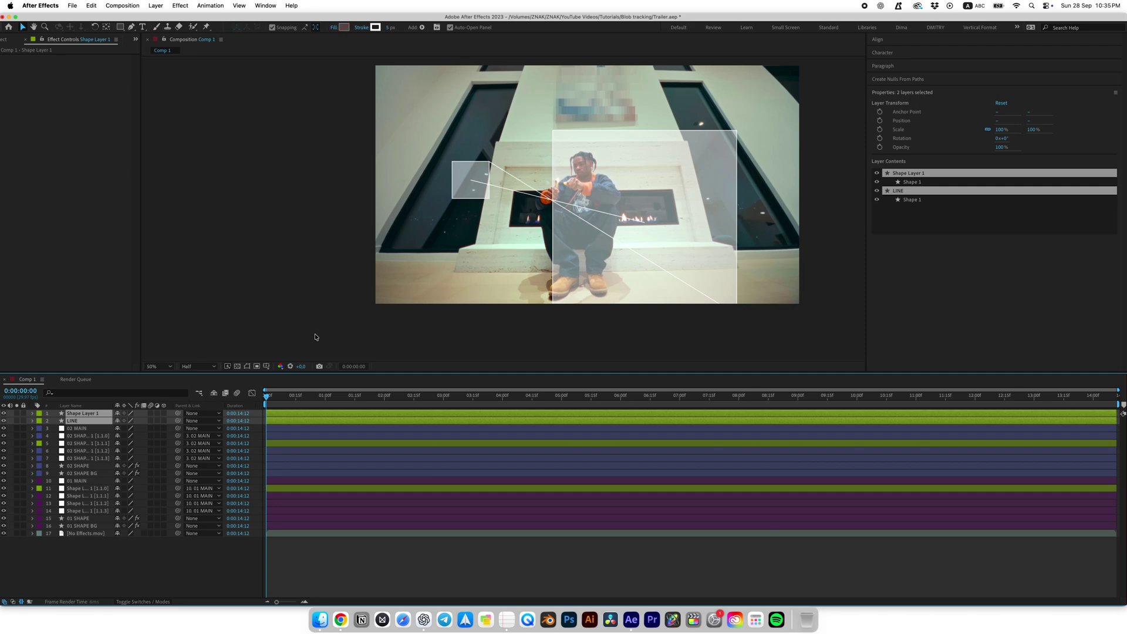
key("space")
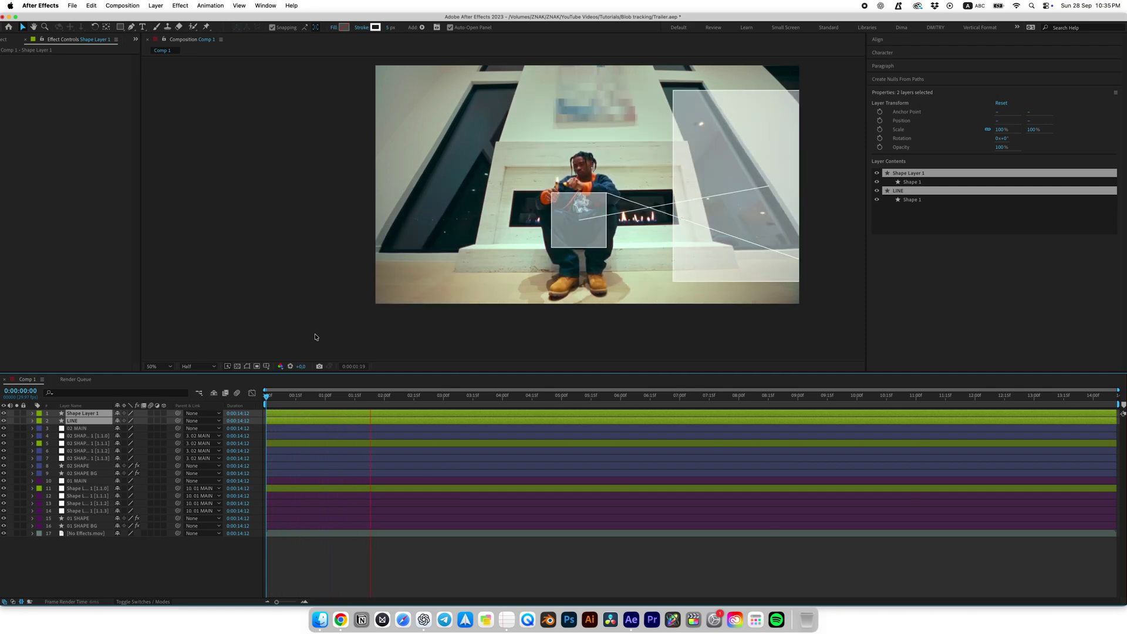
key("space")
left_click_drag(610, 190, 565, 214)
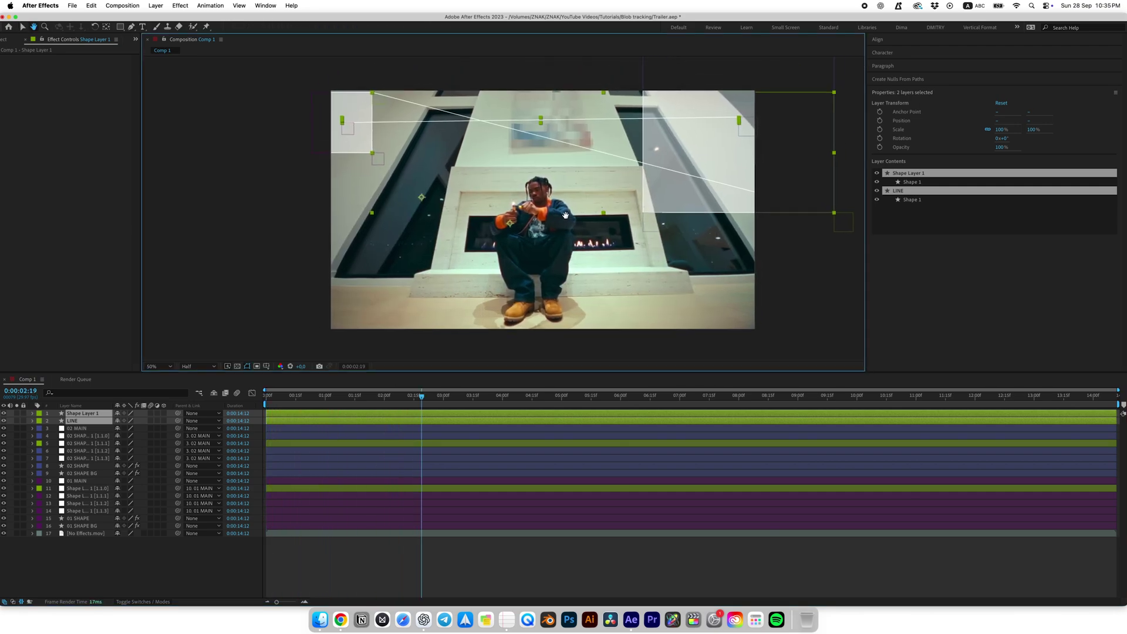
key("space")
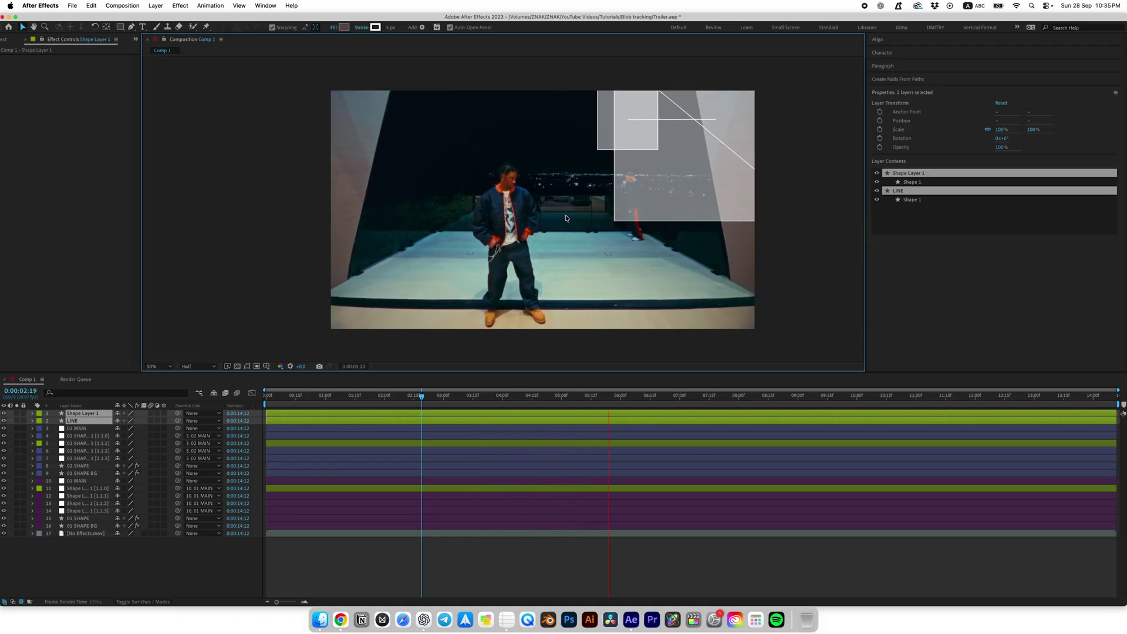
key("space")
left_click_drag(595, 399, 363, 412)
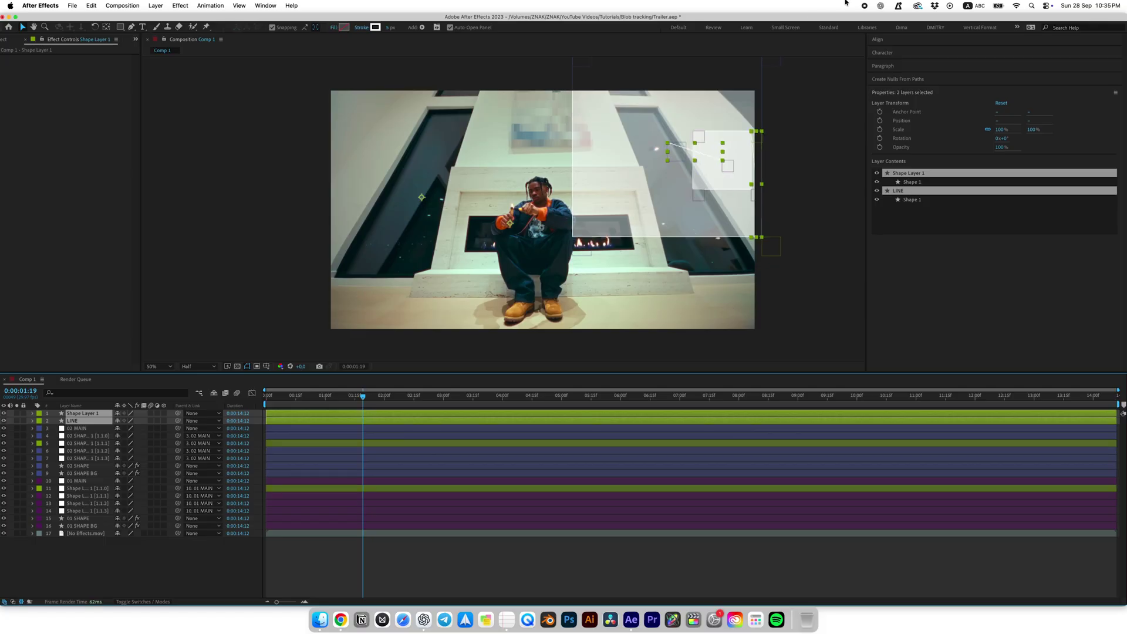